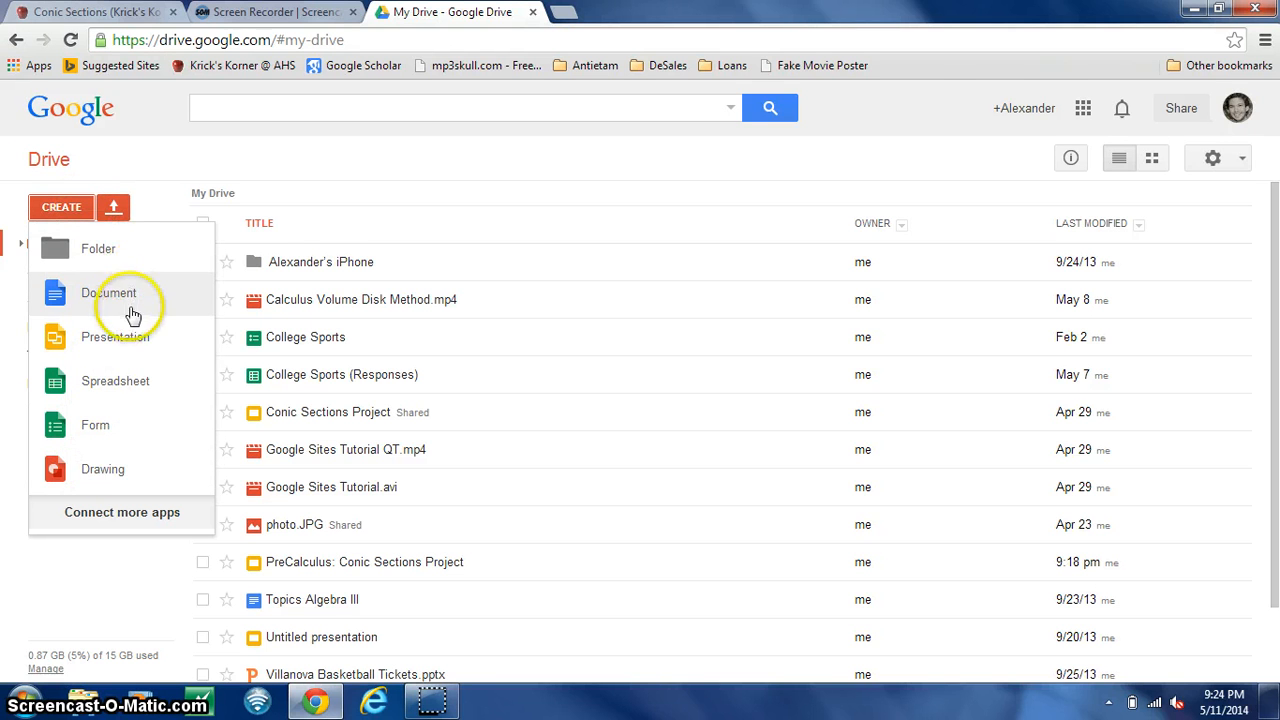
- Create a new form titled "Sample Quiz" with the Header (Blue) theme
click(97, 438)
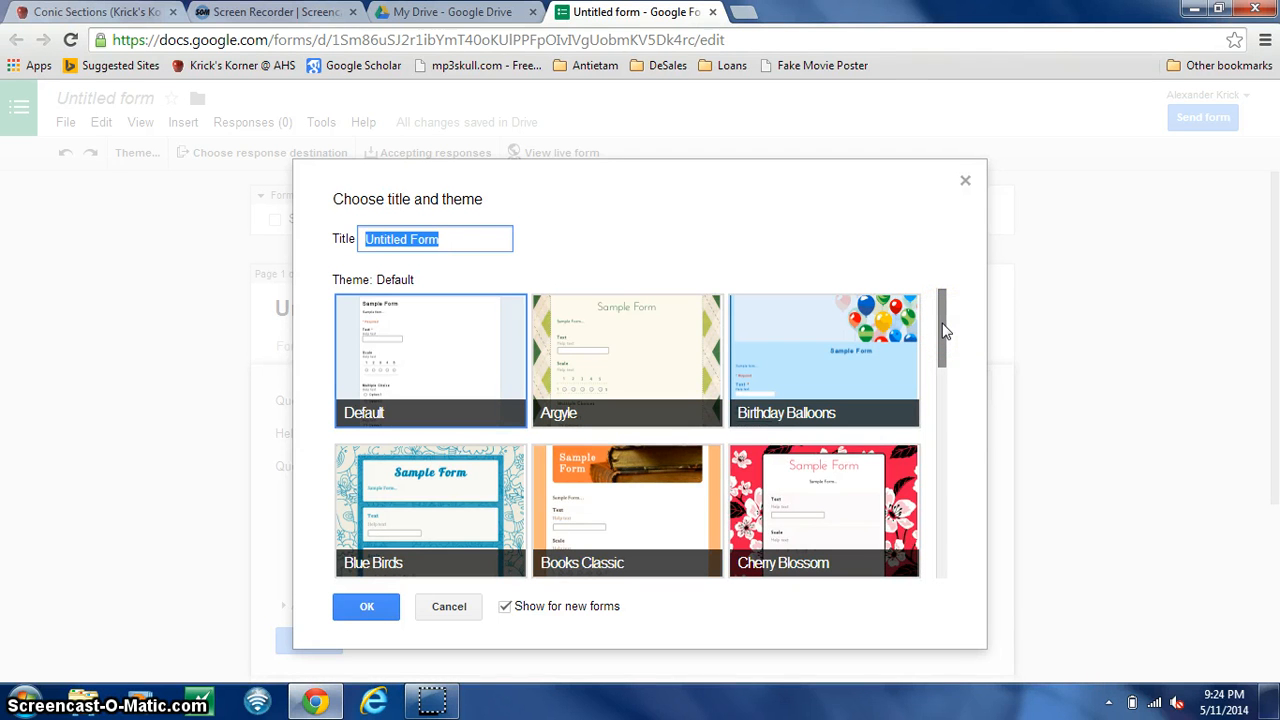
drag(944, 330, 960, 474)
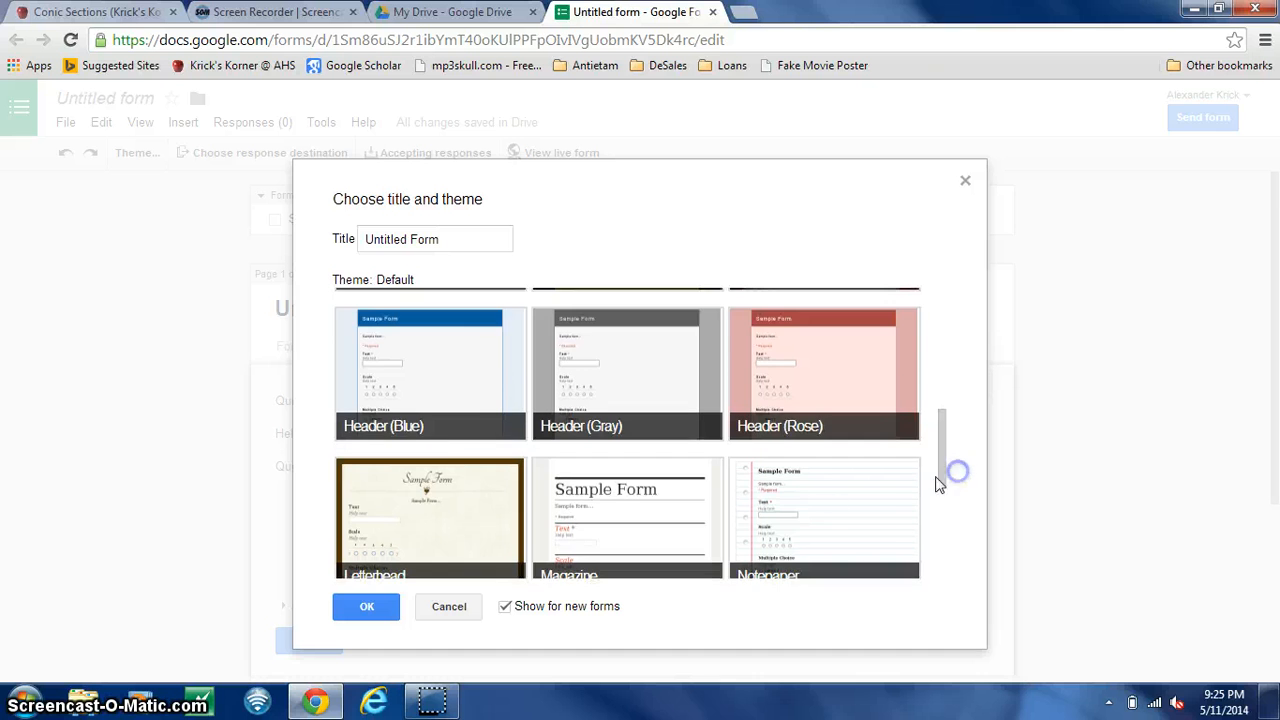
click(431, 426)
click(369, 607)
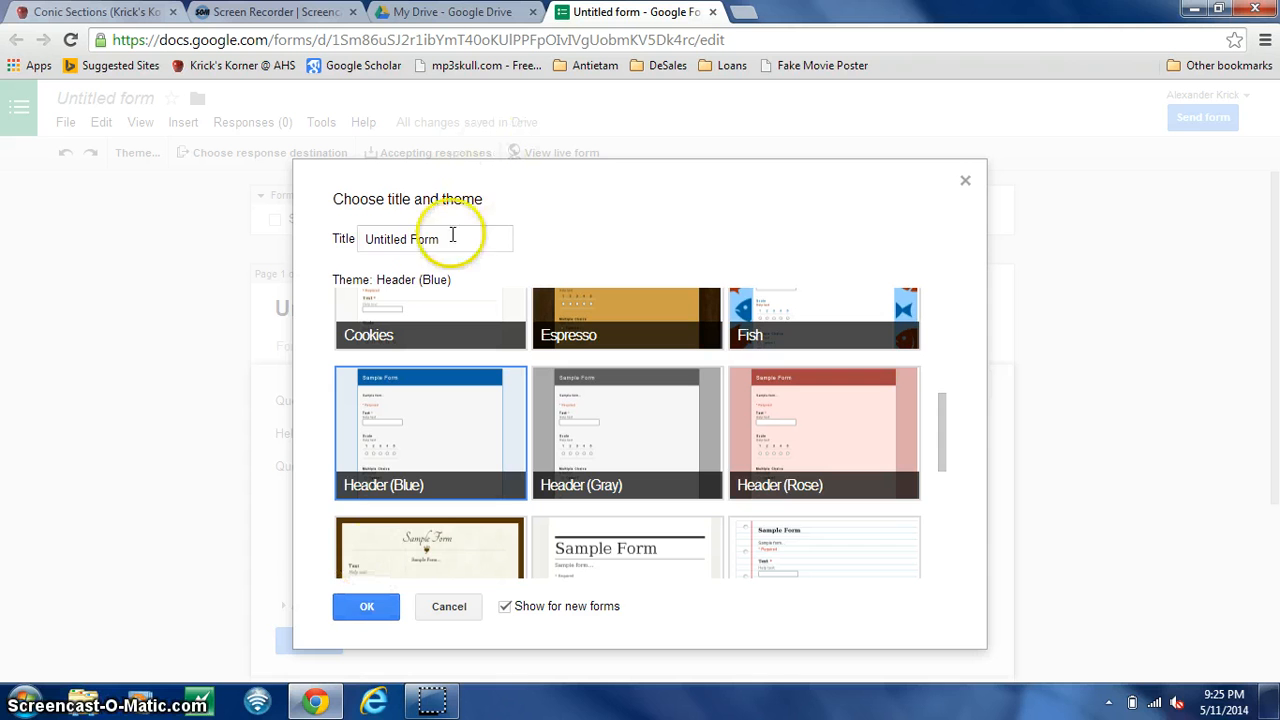
drag(451, 240, 360, 246)
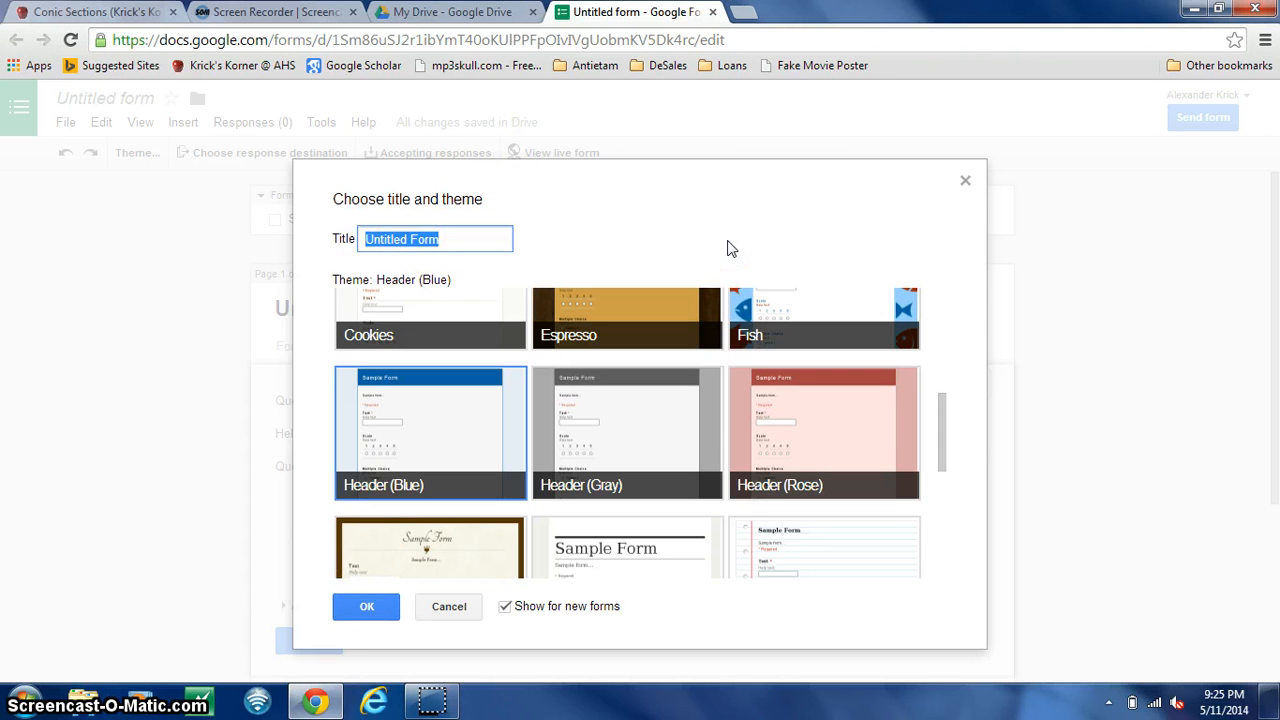
text(Sample Quiz)
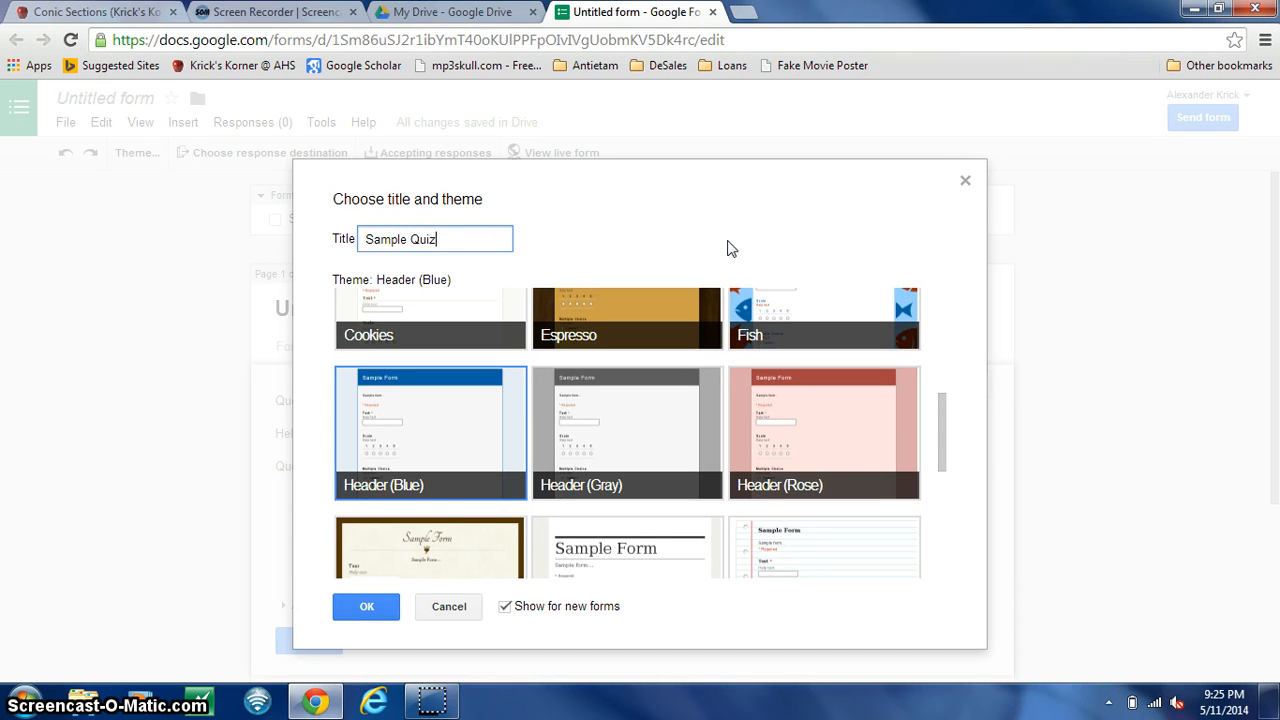
click(368, 608)
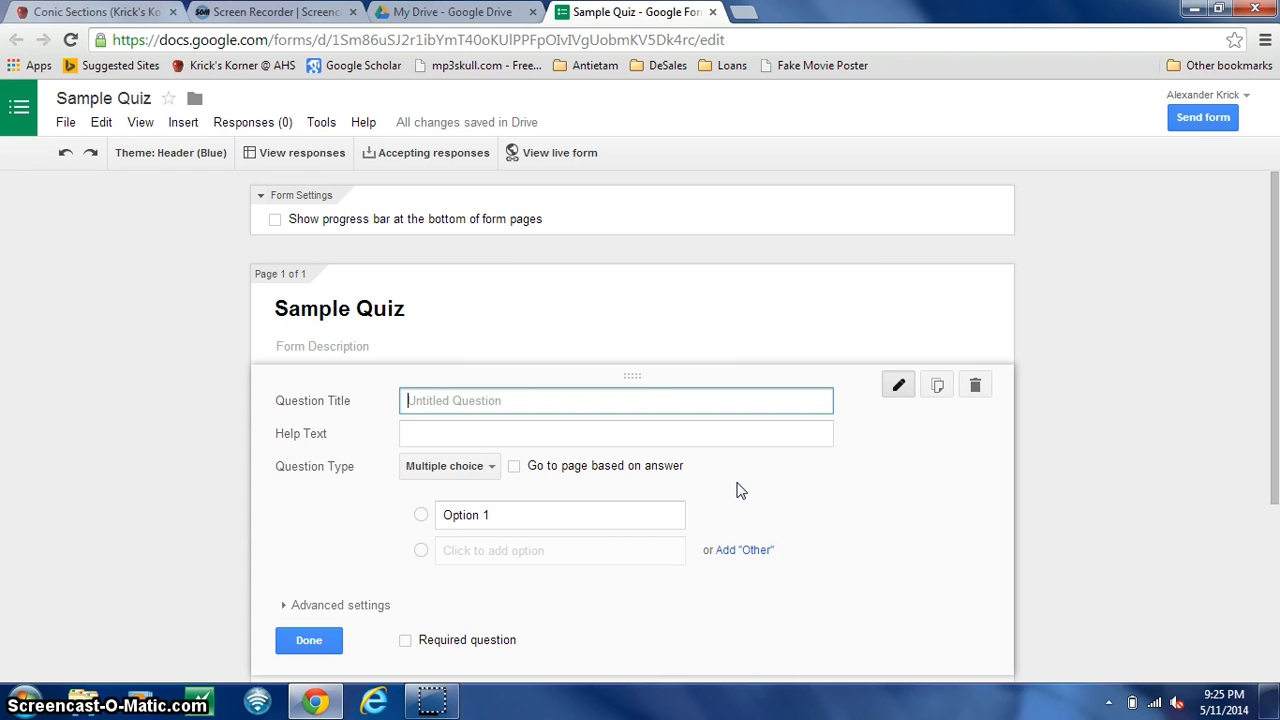
- Title the first question "How was your day?" and choose Multiple choice as its question type
text(Ho)
click(637, 441)
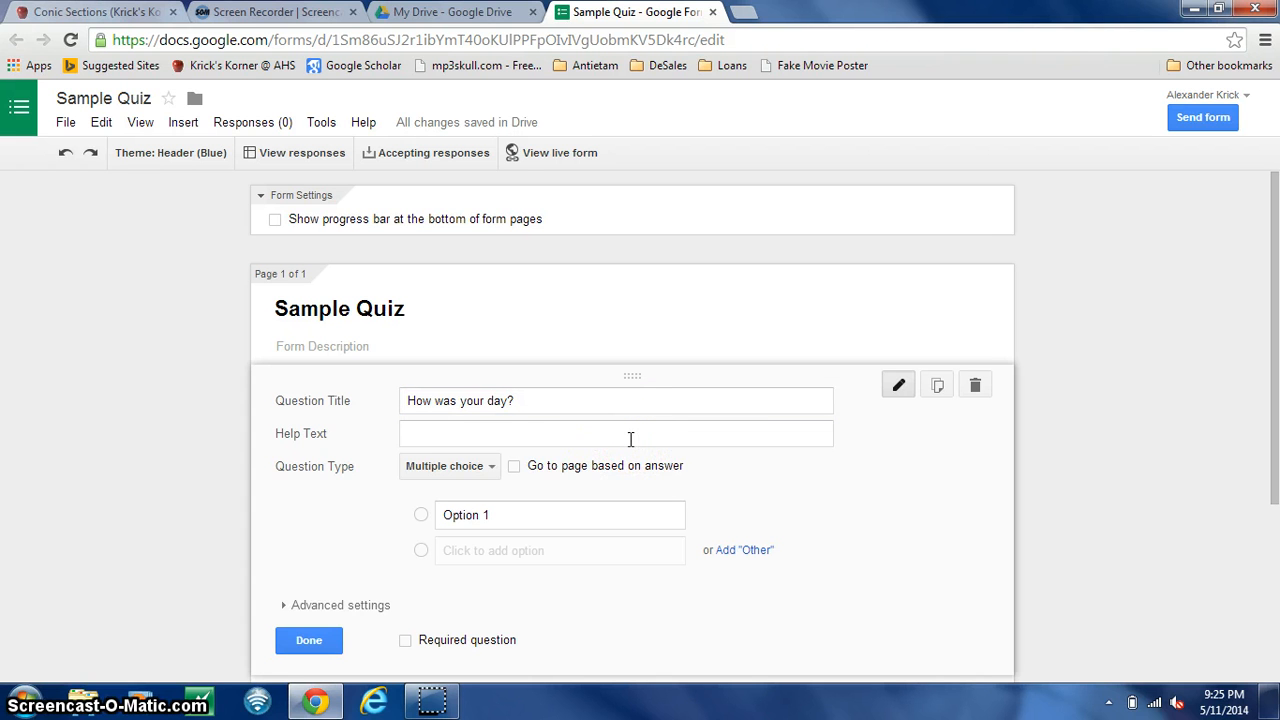
click(450, 466)
click(451, 468)
click(450, 467)
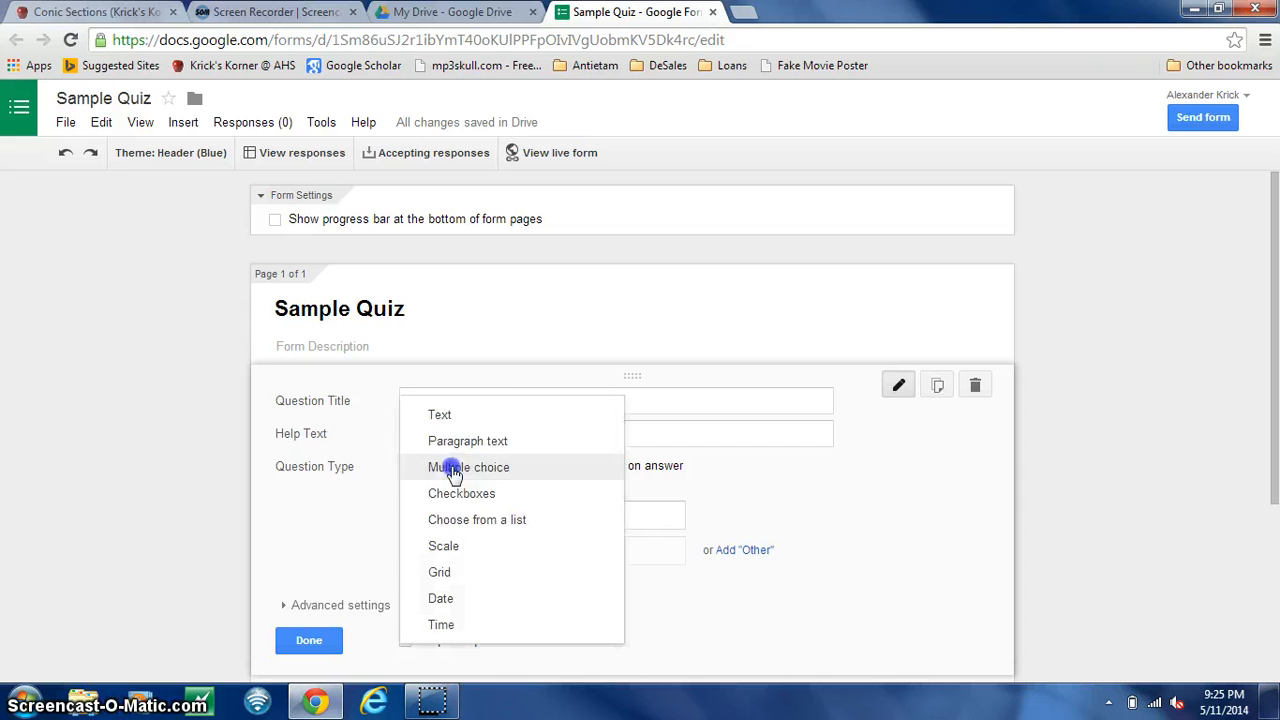
click(455, 464)
key(ctrl+plus)
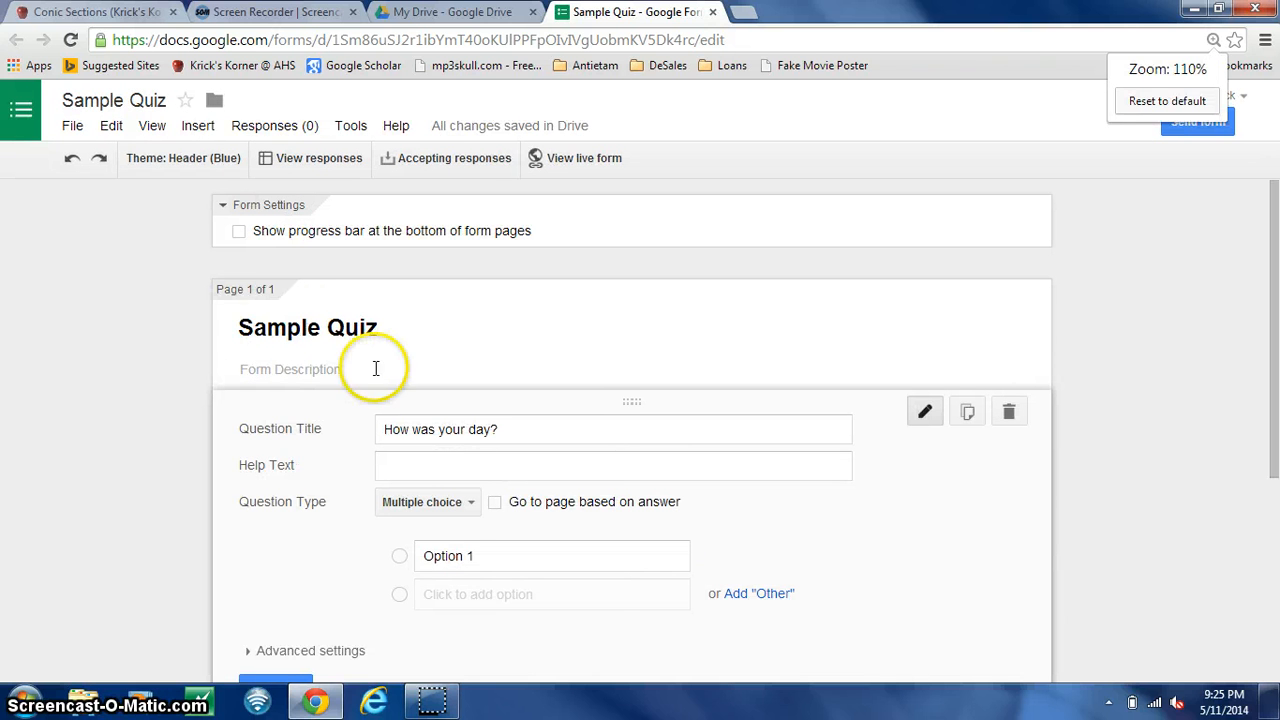
click(458, 505)
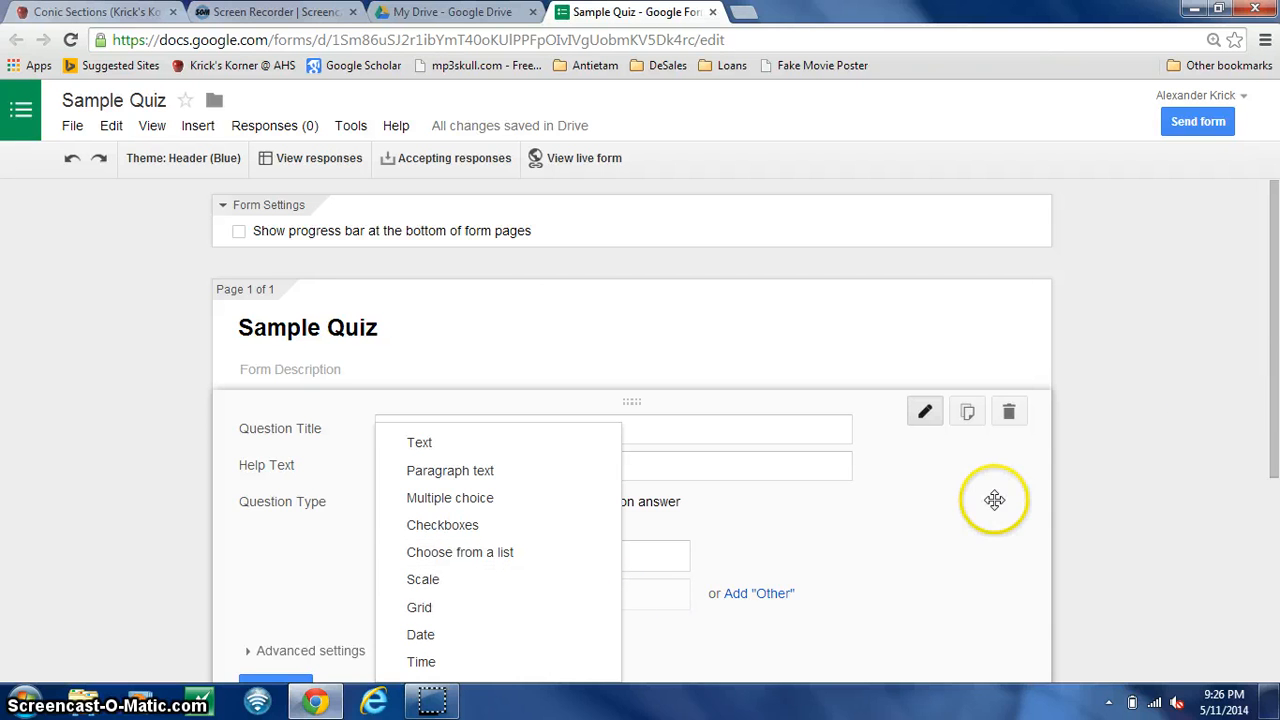
drag(1257, 357, 1276, 460)
click(463, 361)
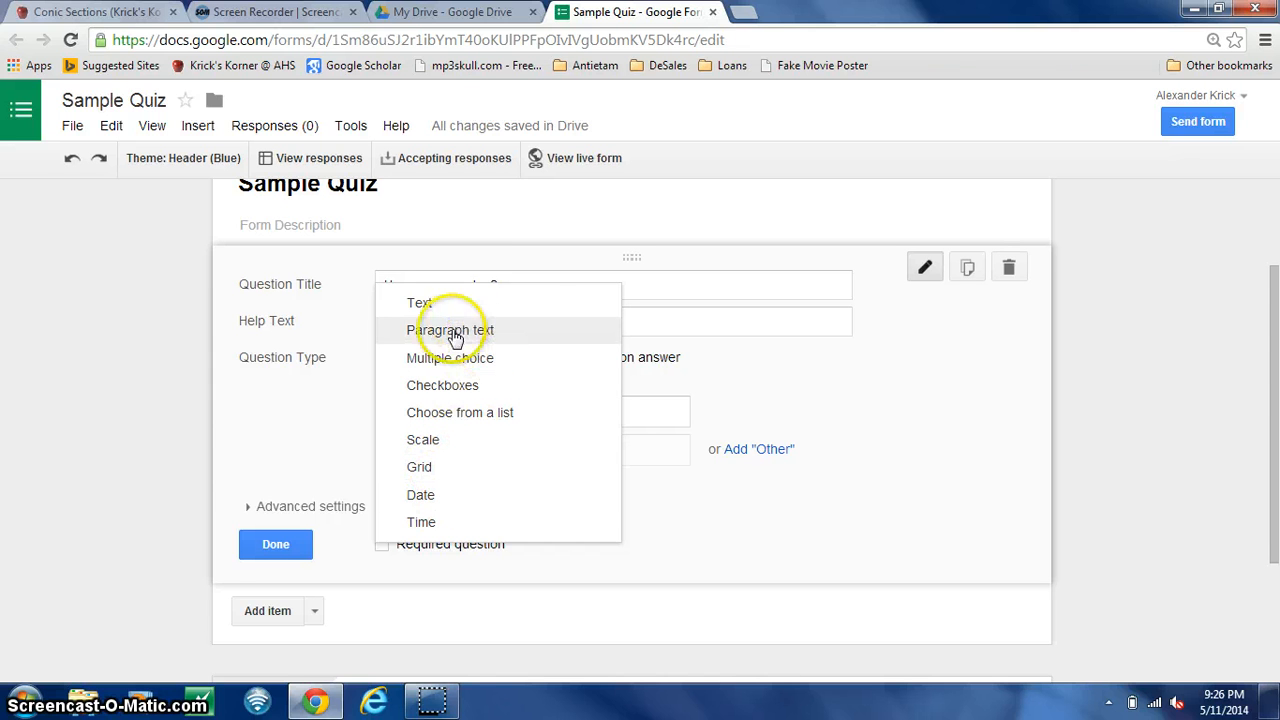
click(451, 362)
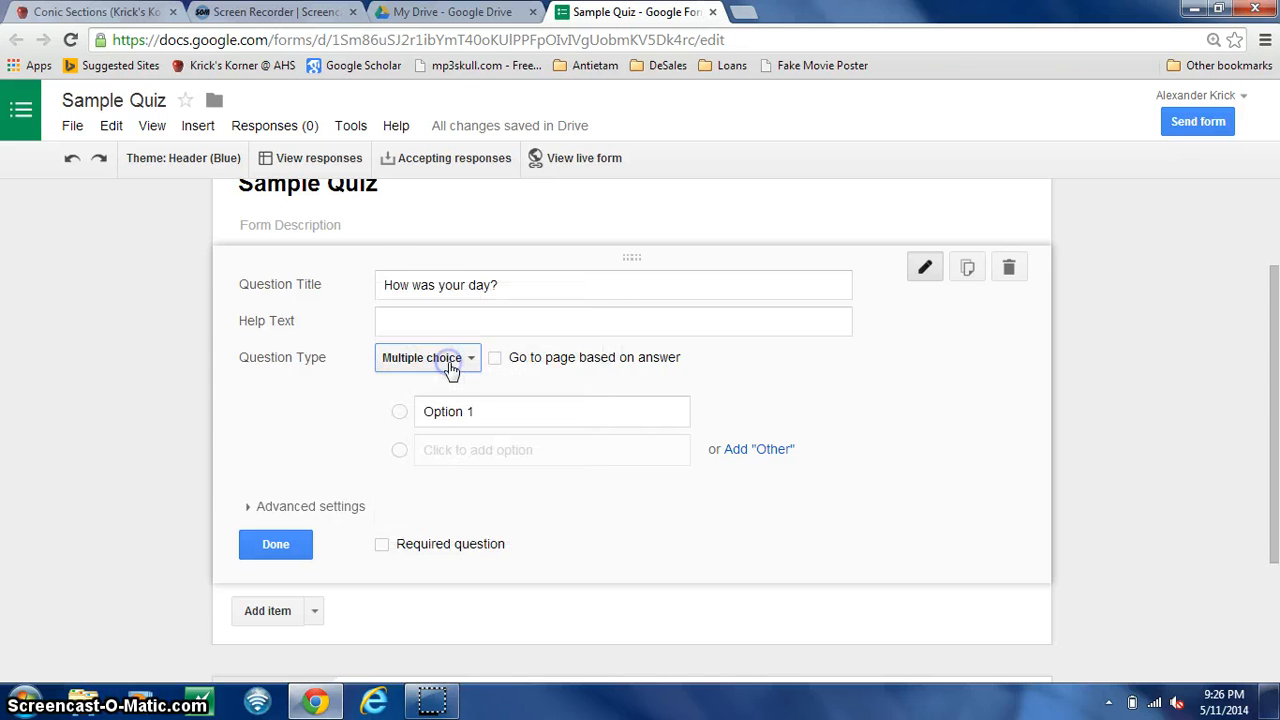
- Give the "How was your day?" question four answer options: Great, So-So, Eh... and S.O.L
click(417, 411)
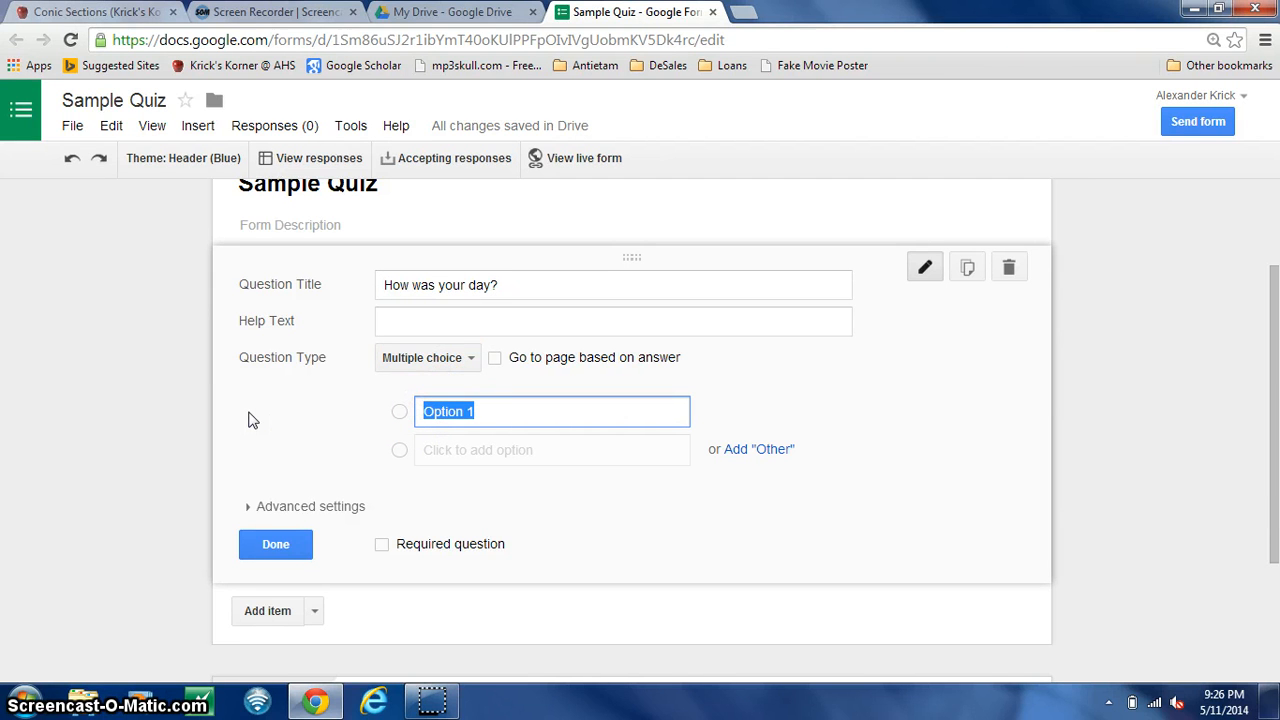
click(474, 449)
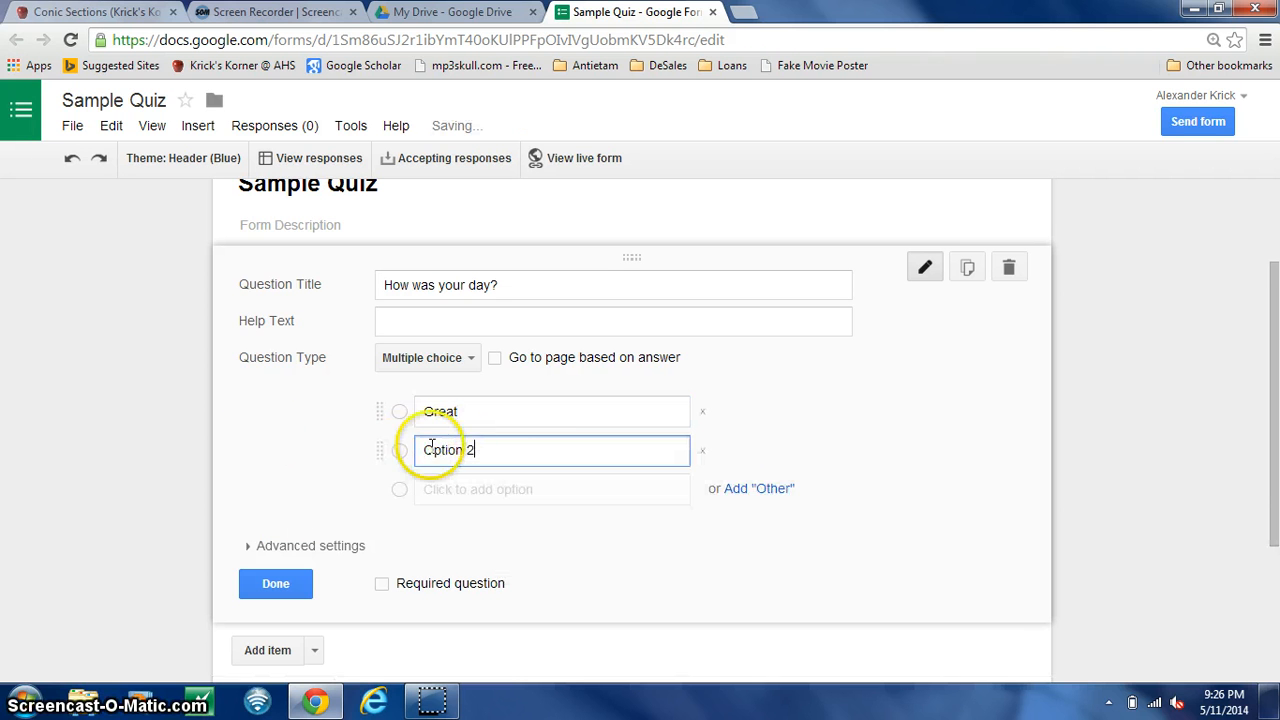
drag(496, 450, 352, 450)
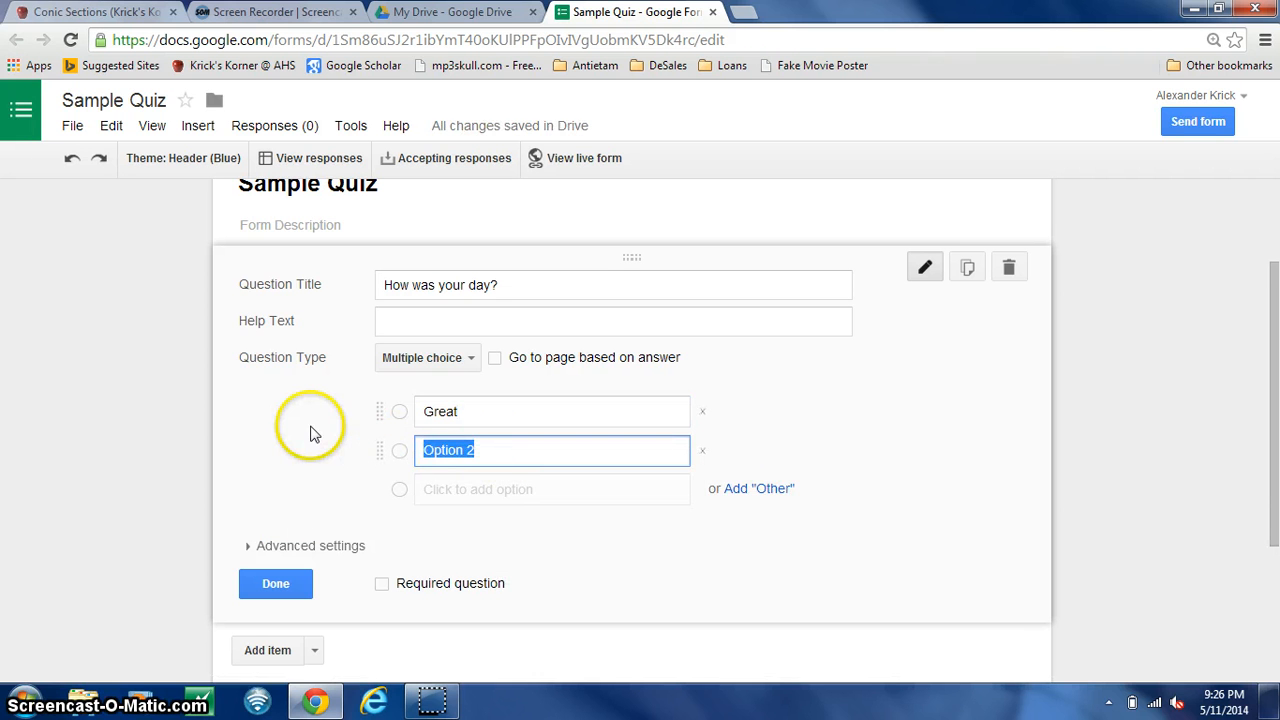
text(So-So)
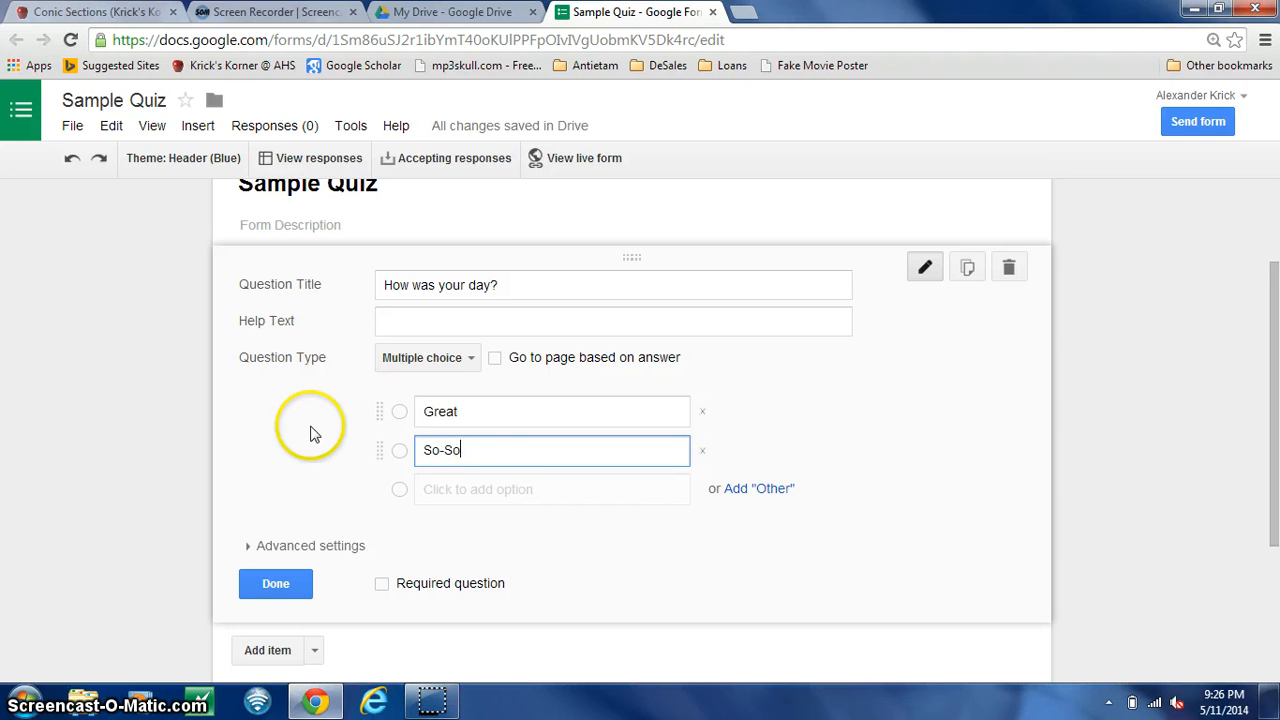
click(477, 490)
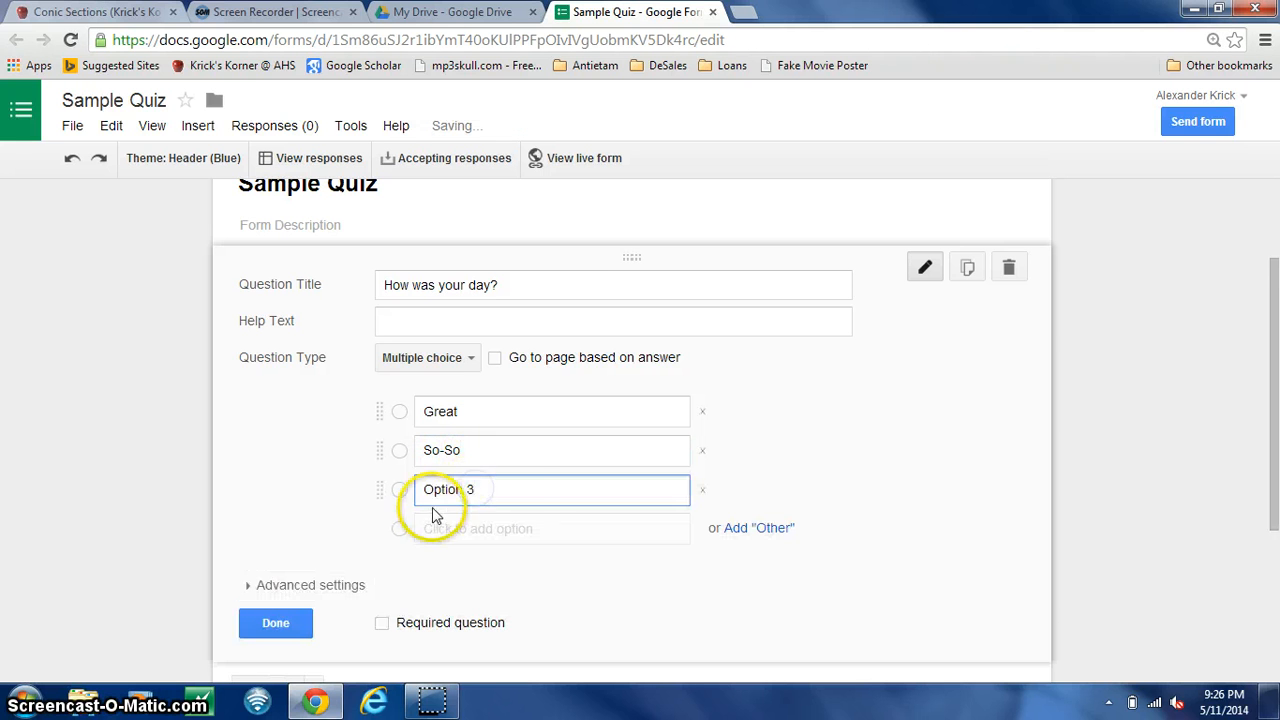
drag(517, 486, 372, 486)
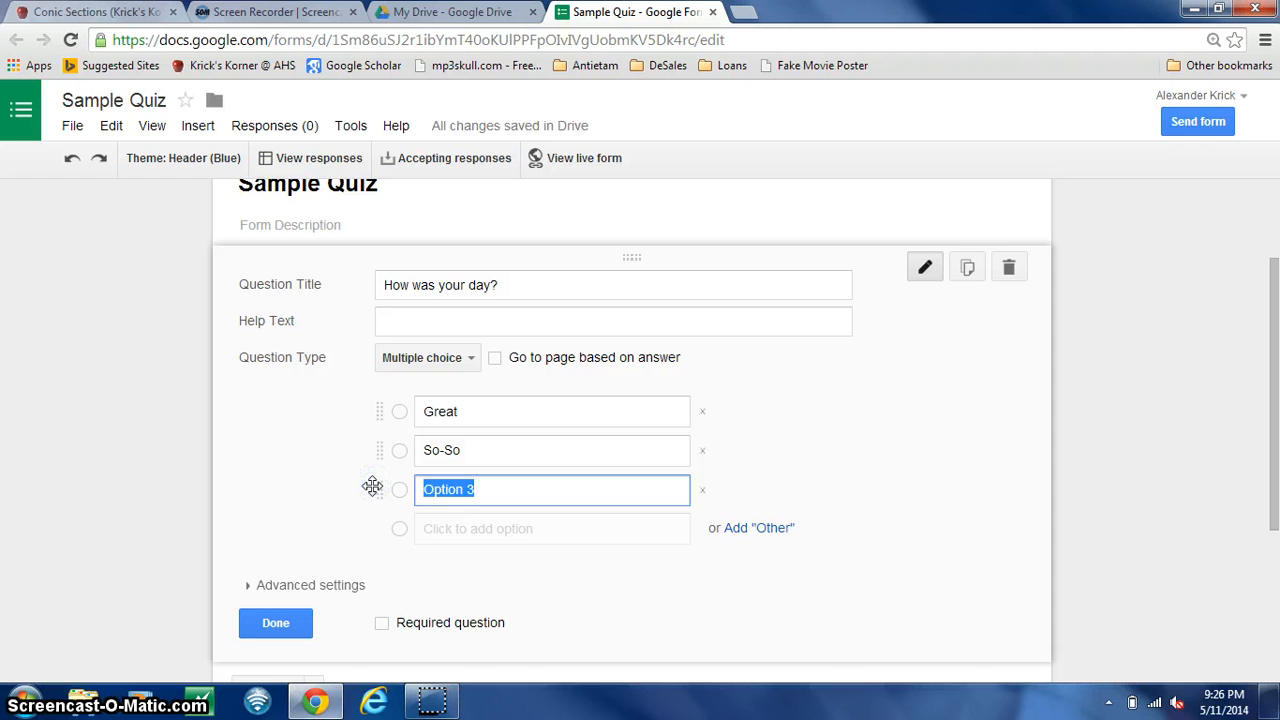
text(Eh...)
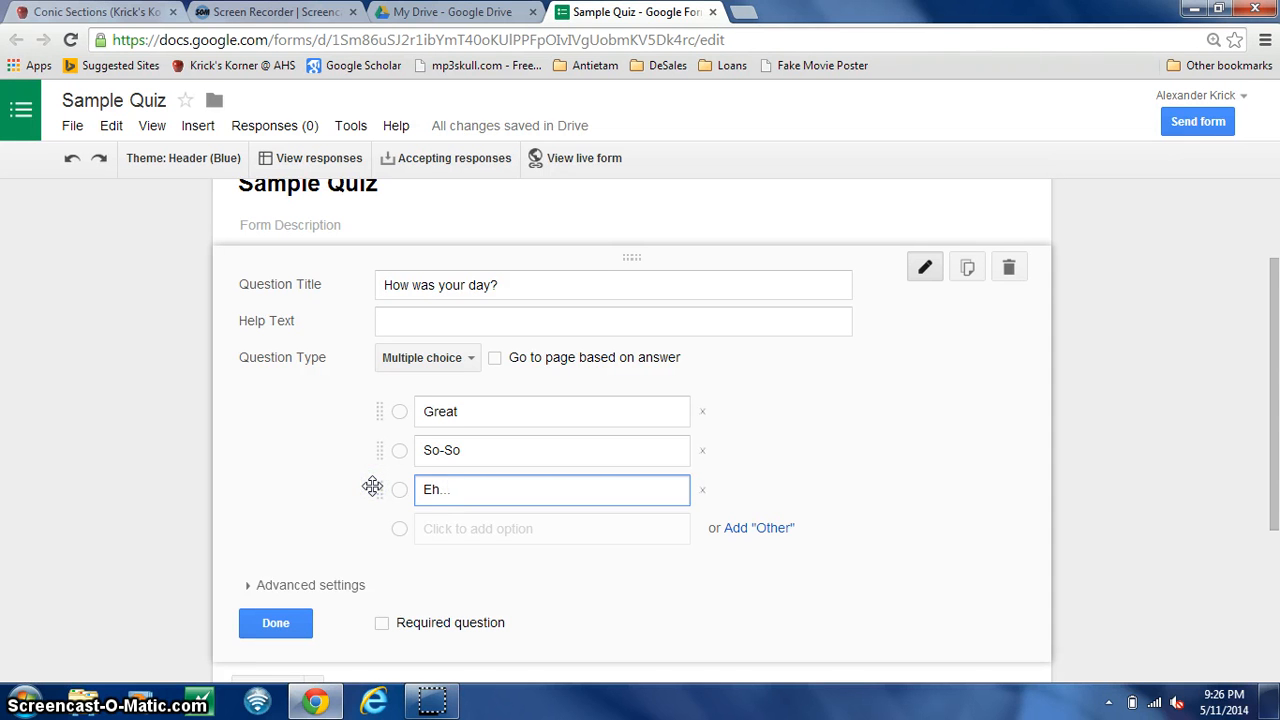
click(477, 529)
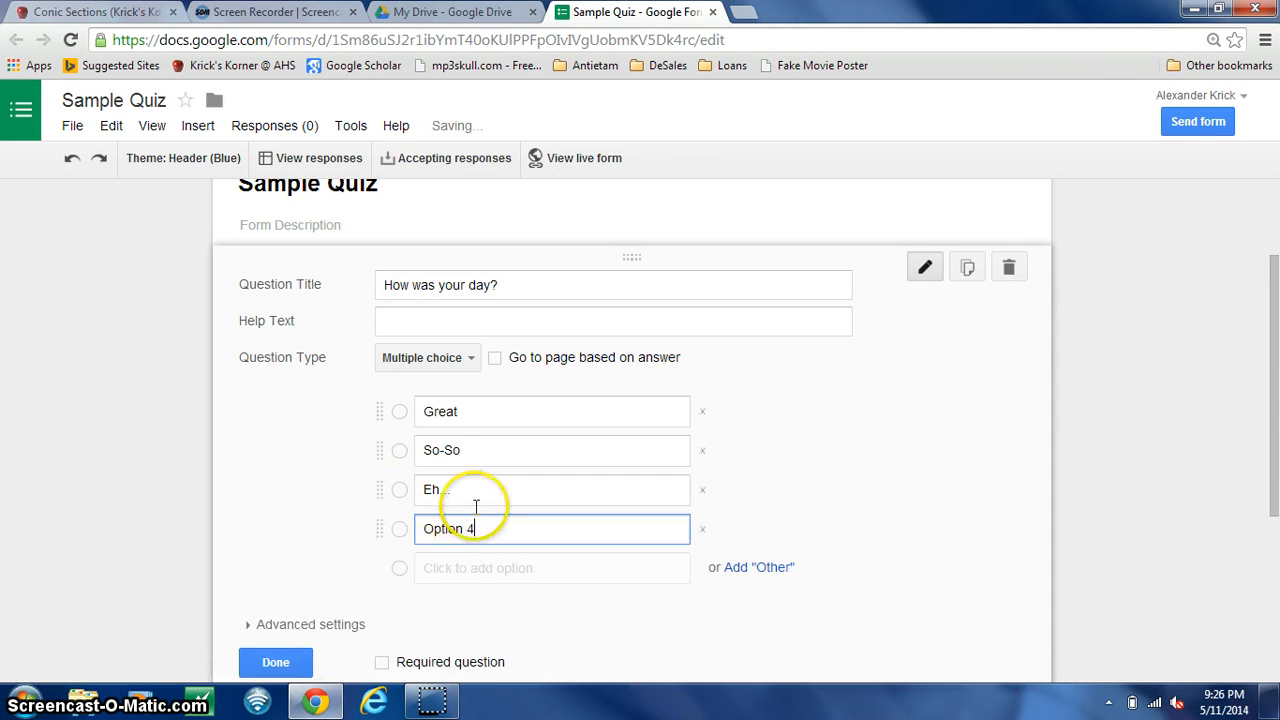
drag(486, 528, 320, 563)
text(S.O.L.)
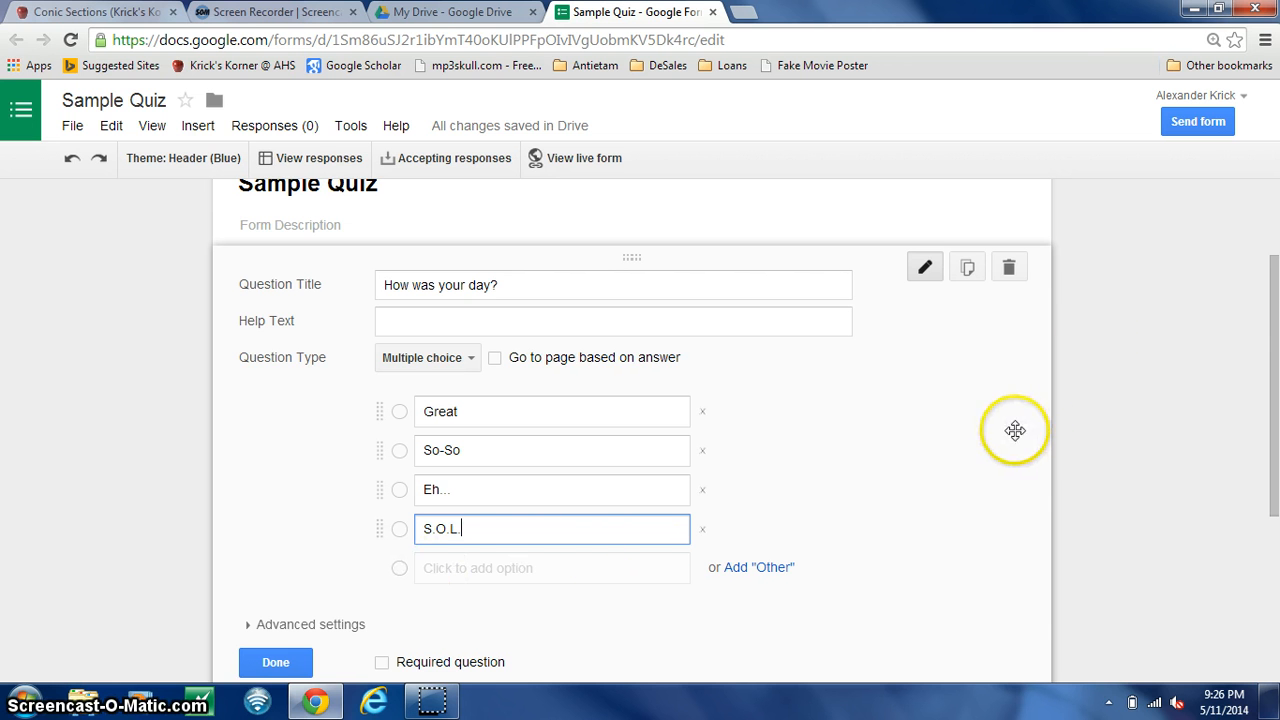
- Add a new blank text question below the "How was your day?" question
drag(1276, 322, 1276, 392)
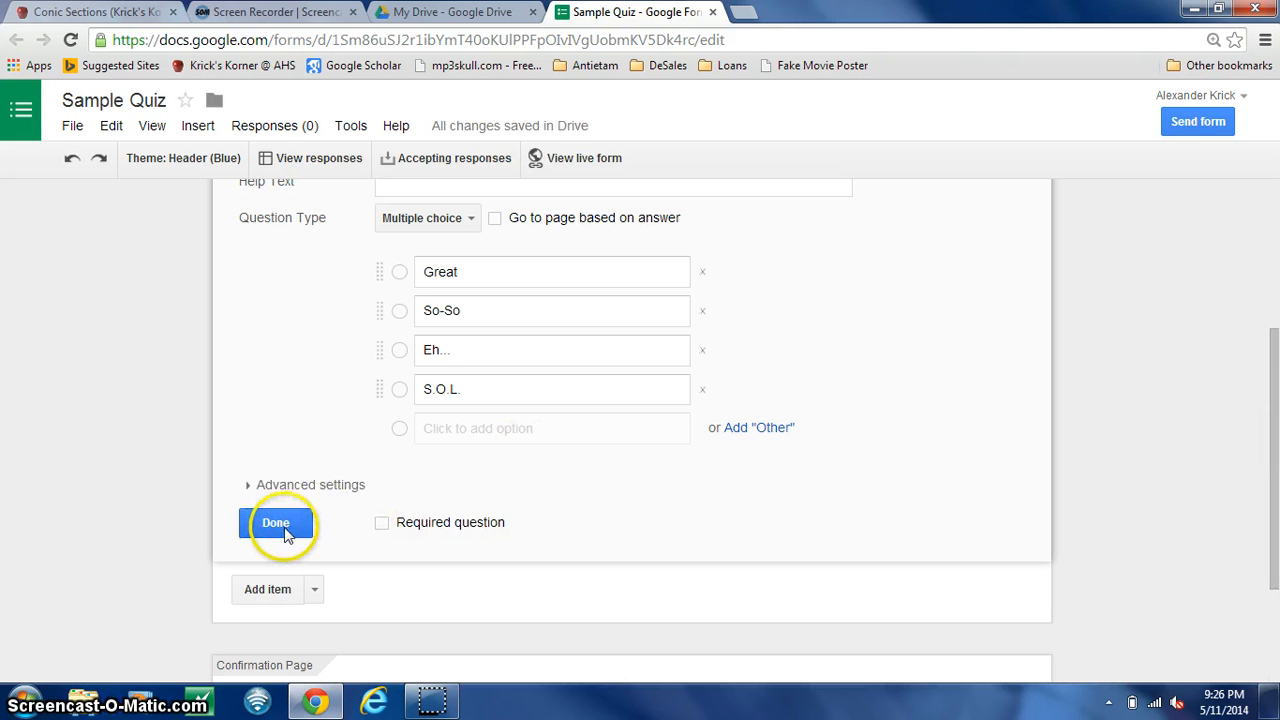
click(268, 592)
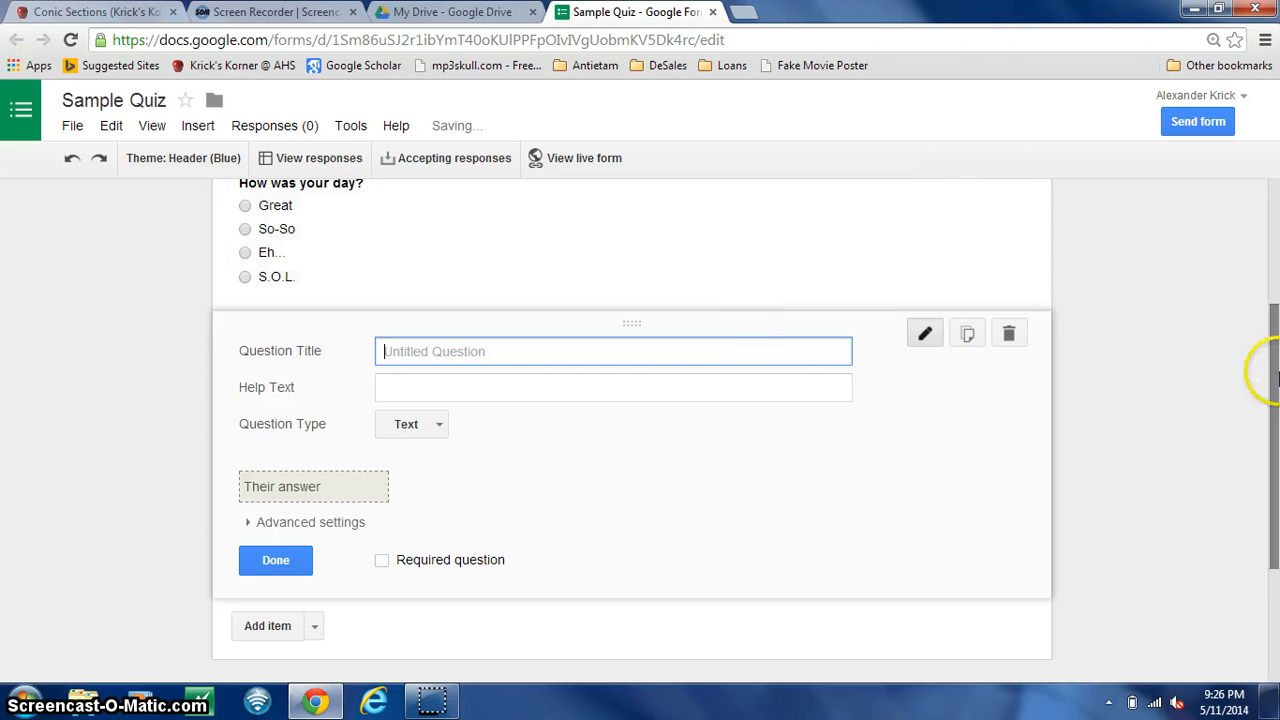
- Reopen the "How was your day?" question, change its fourth option to "Other" and finish editing it
drag(1270, 350, 1274, 305)
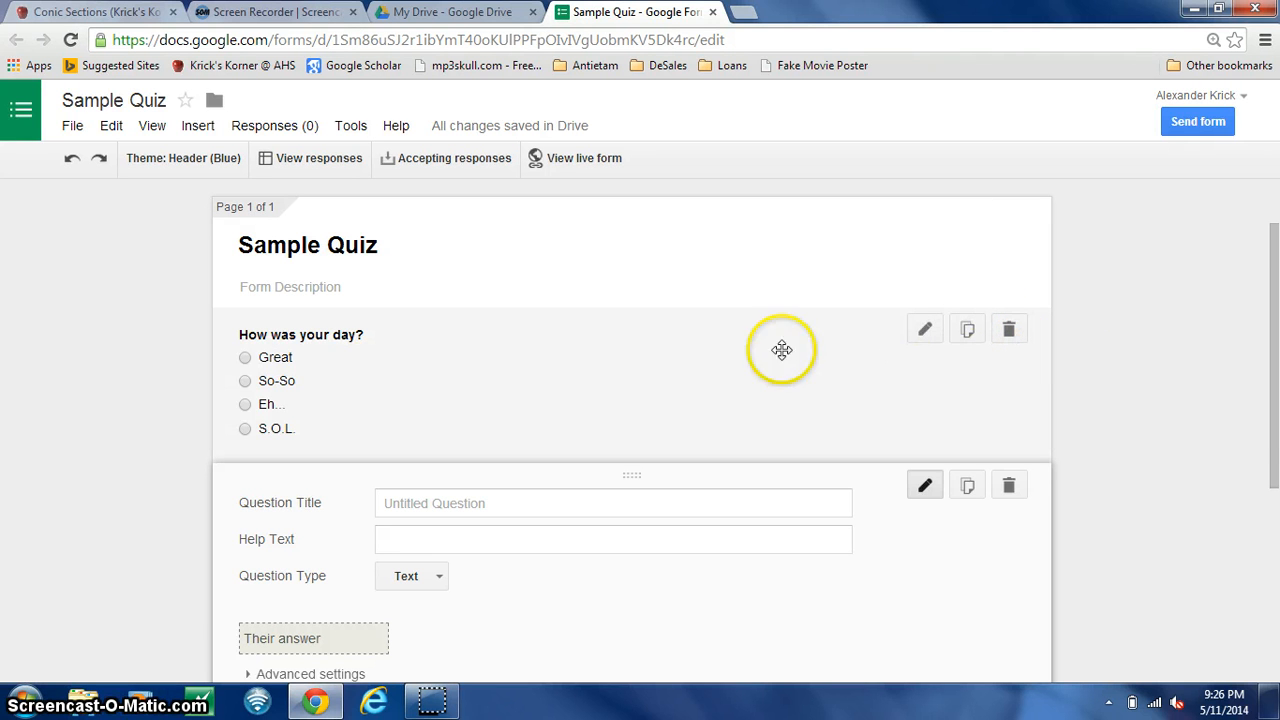
click(927, 335)
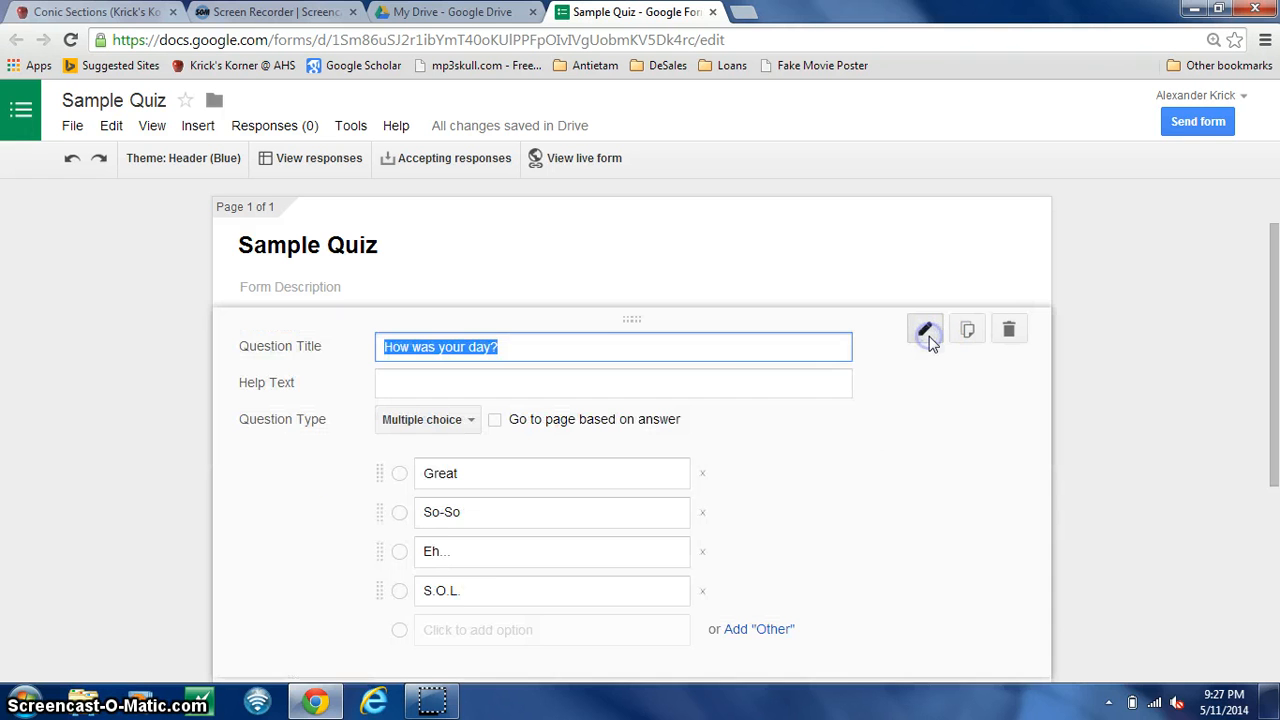
click(471, 594)
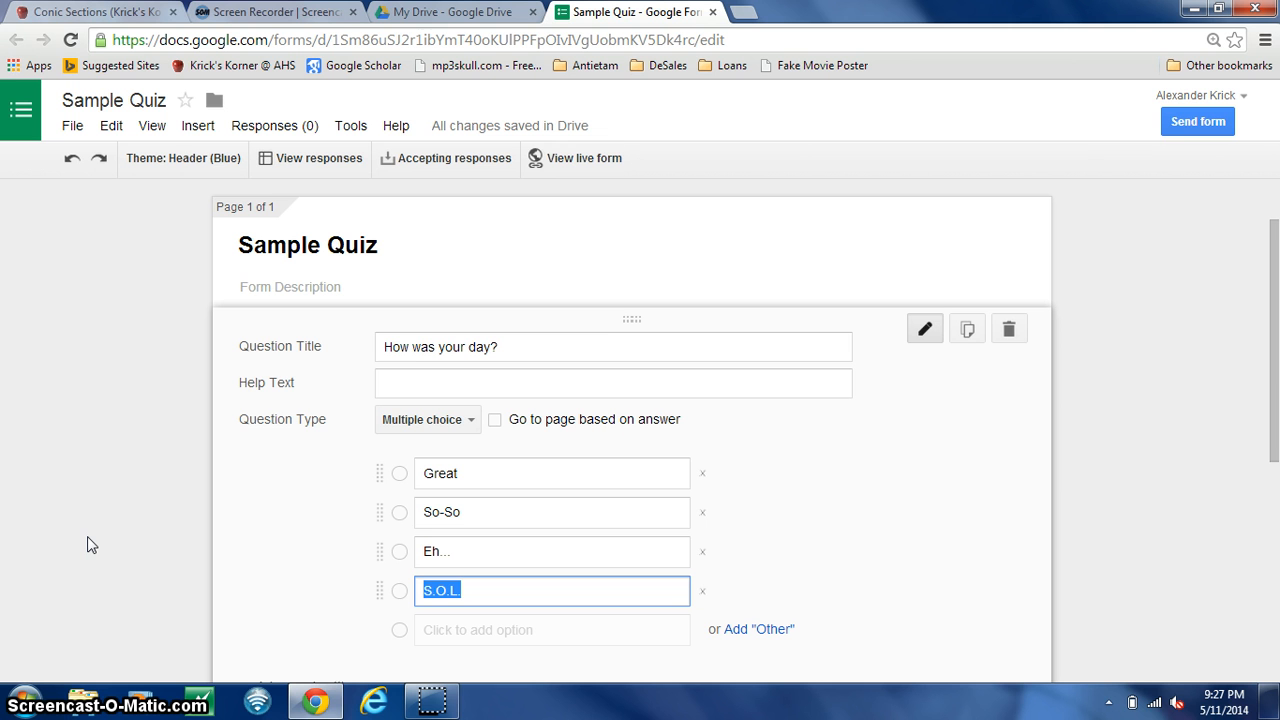
text(Other)
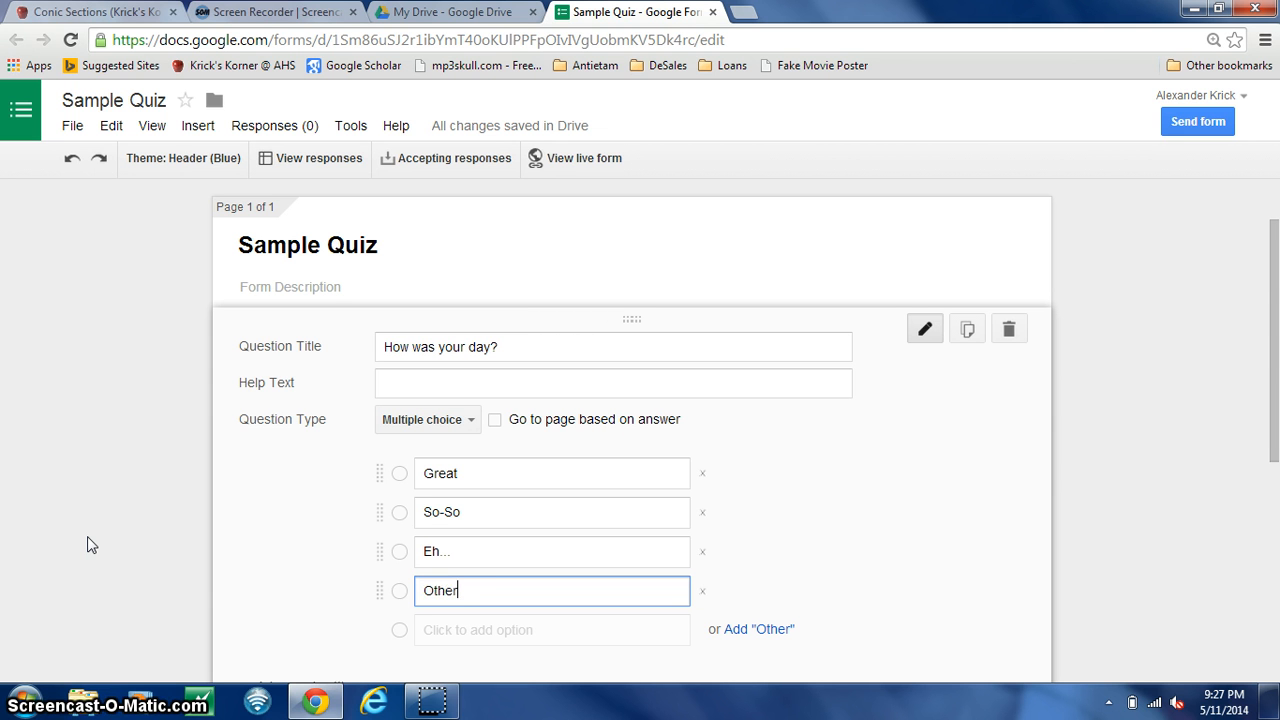
drag(1275, 315, 1275, 435)
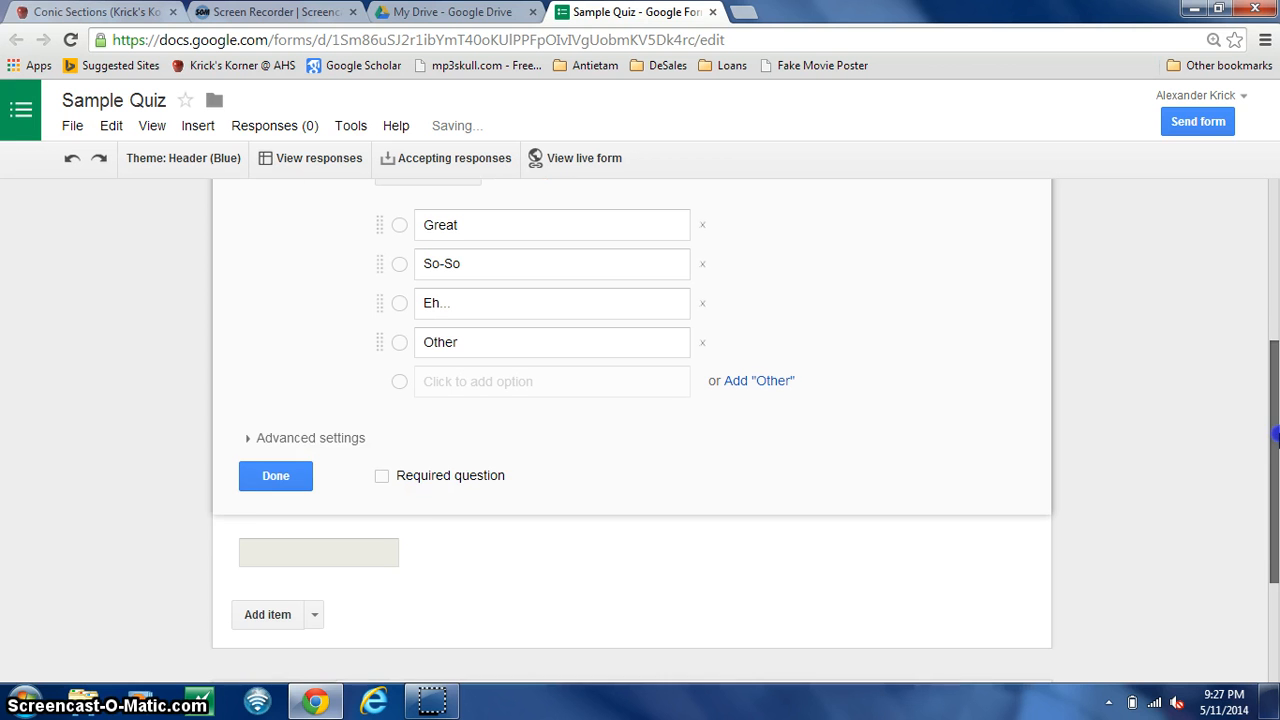
click(276, 484)
- Add another text question and delete the empty question above it
click(270, 612)
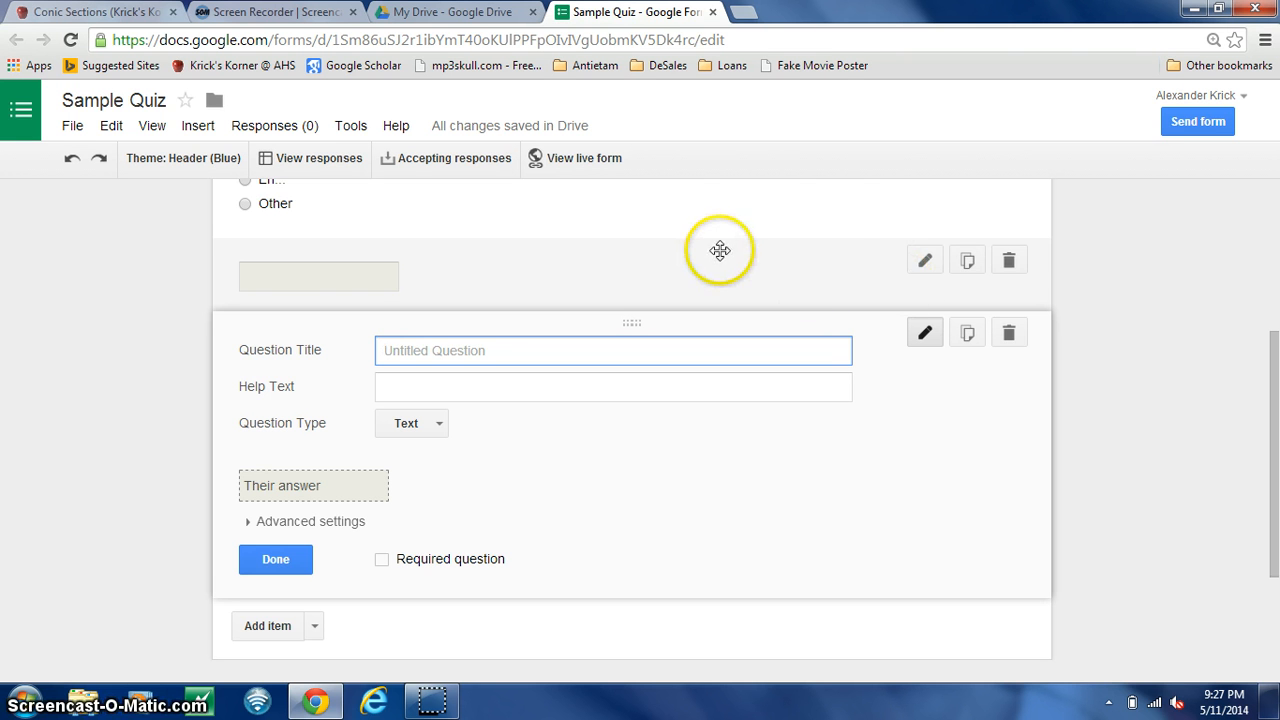
click(1007, 261)
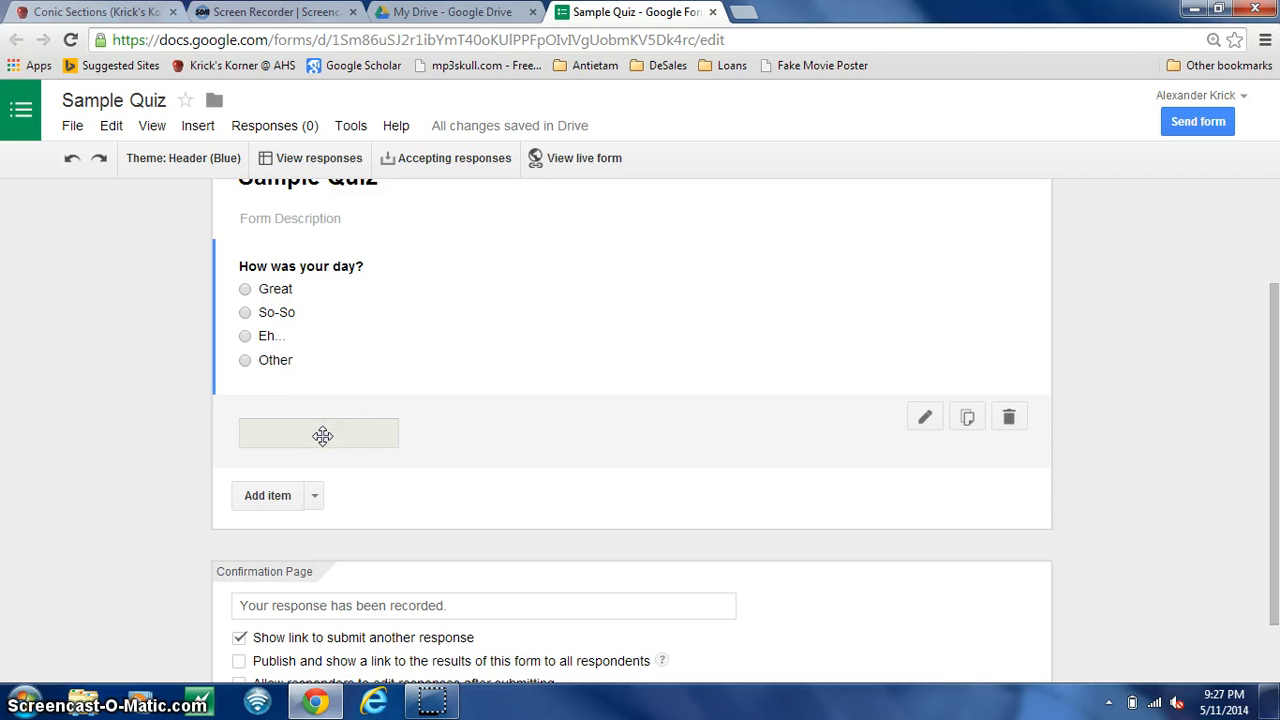
- Title the blank question "Who is your favorite teacher?" and enter the help text "This one should be obvious..."
click(322, 435)
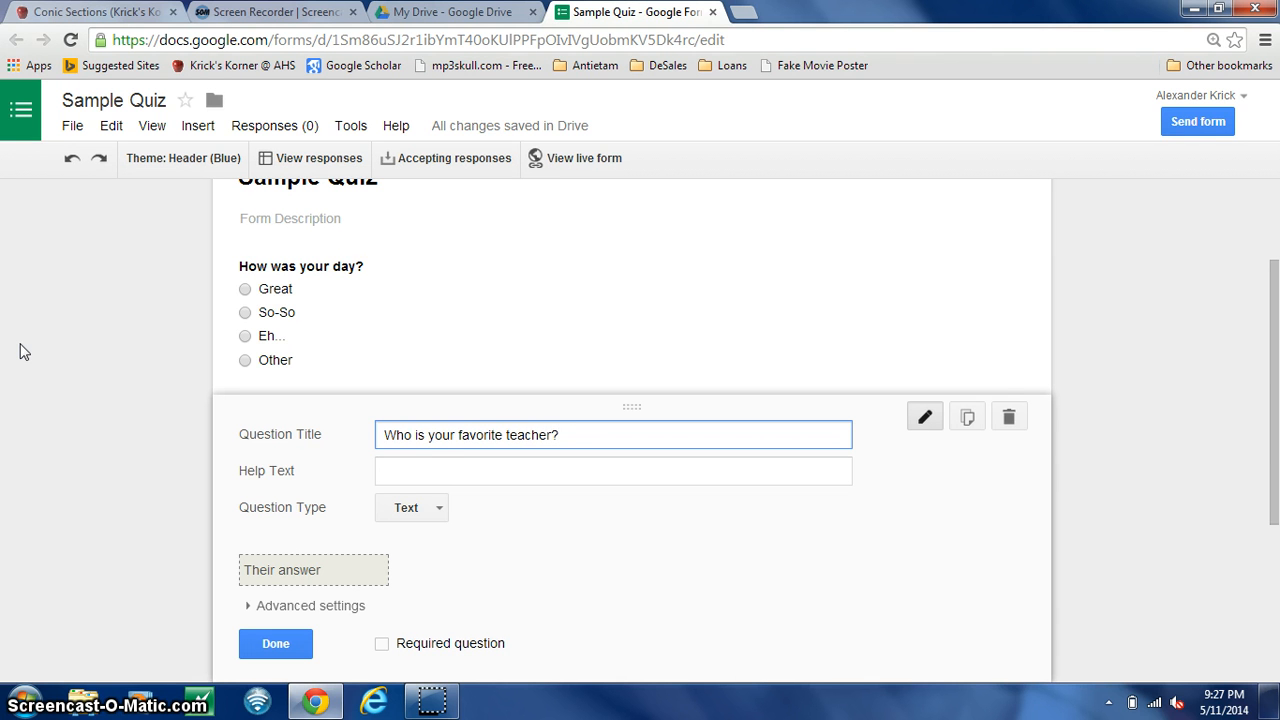
click(418, 474)
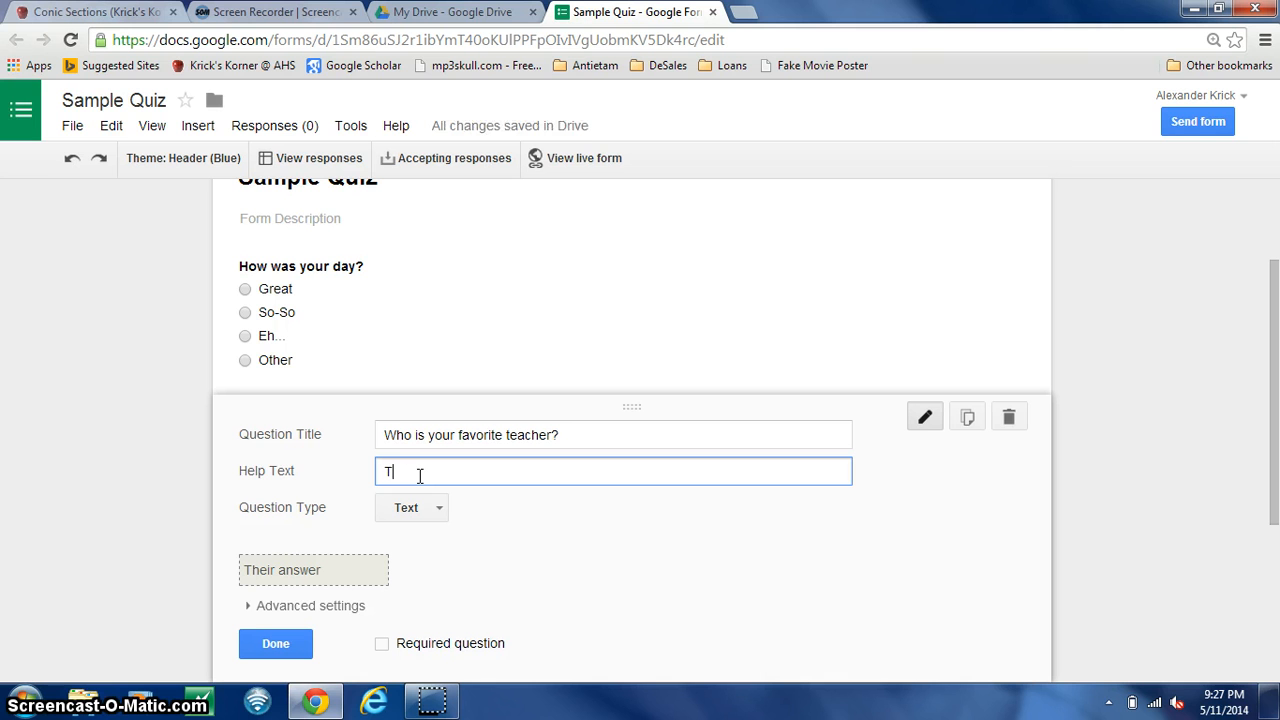
text(This one should be obvious...)
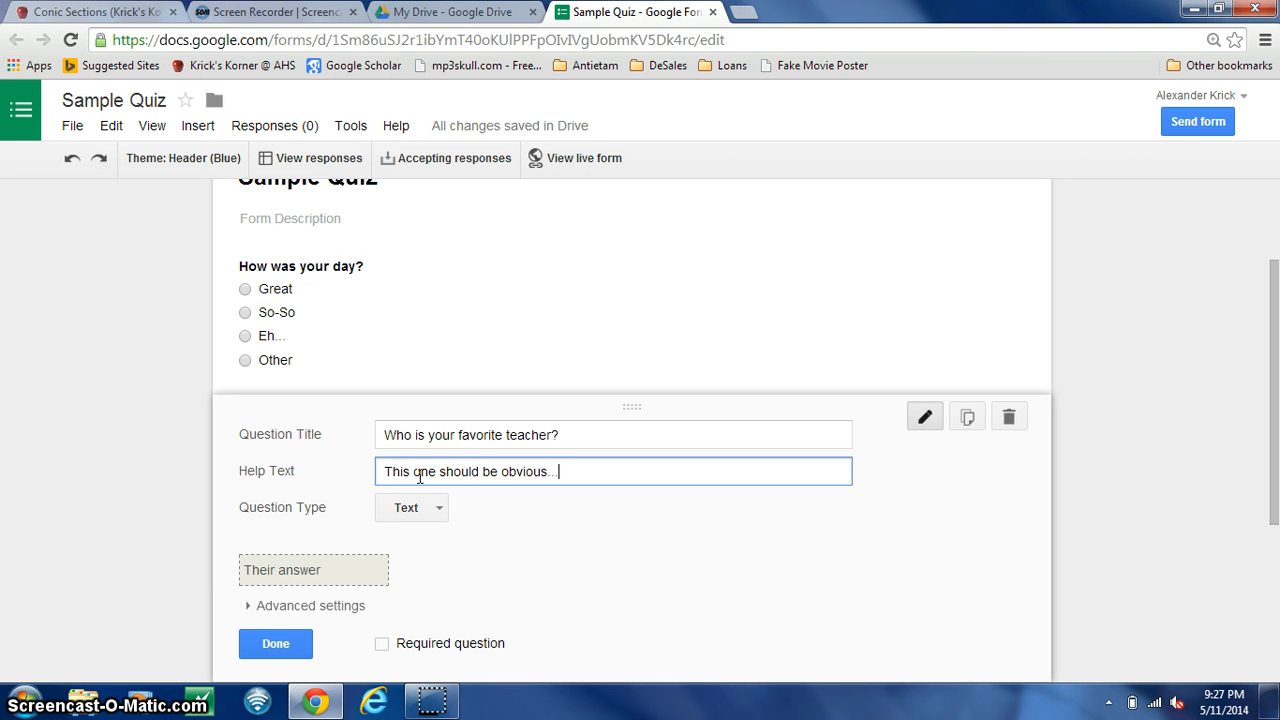
- Set the question type of "Who is your favorite teacher?" to Checkboxes
click(417, 514)
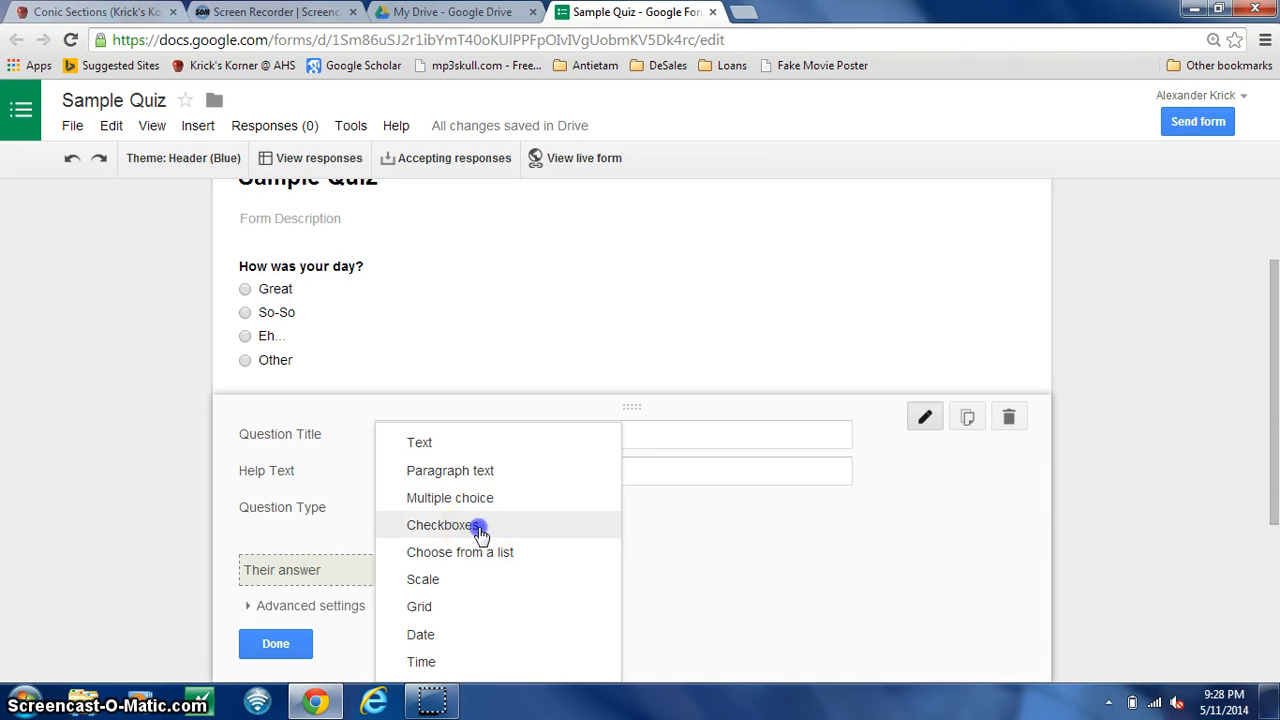
click(478, 526)
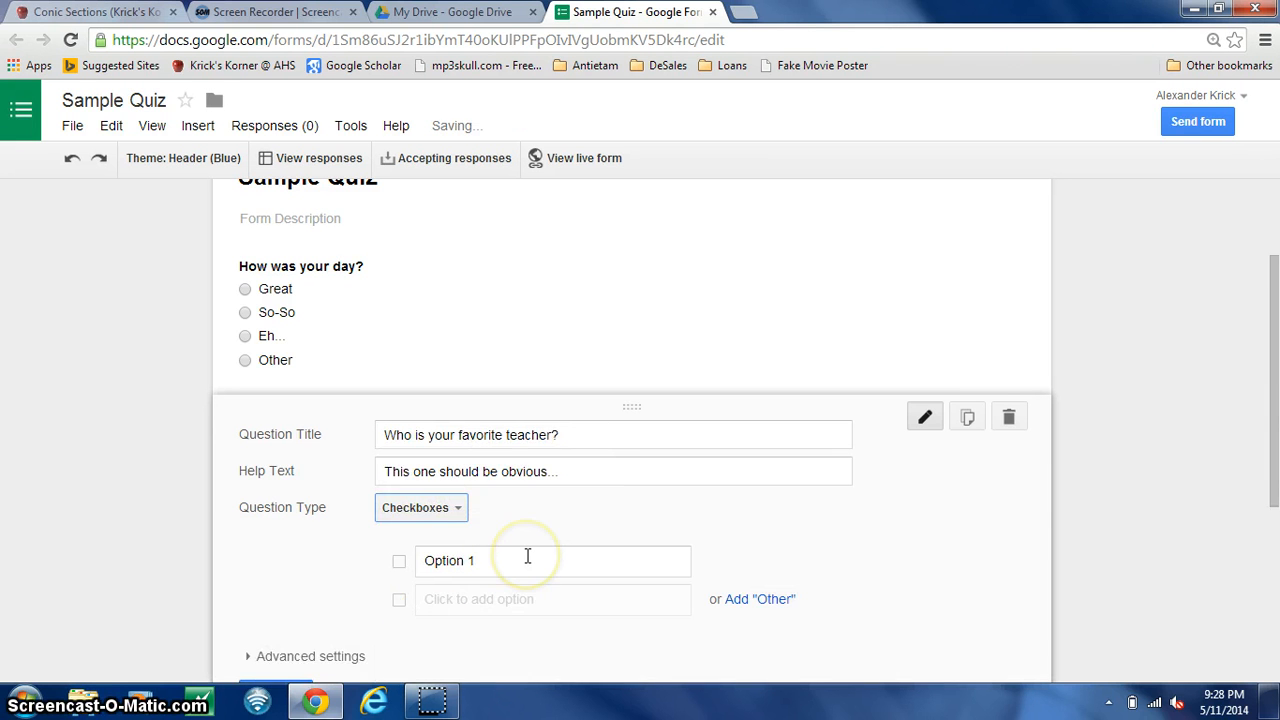
- Change the question type of "Who is your favorite teacher?" to Choose from a list and enter three teachers' names as the first options
click(457, 508)
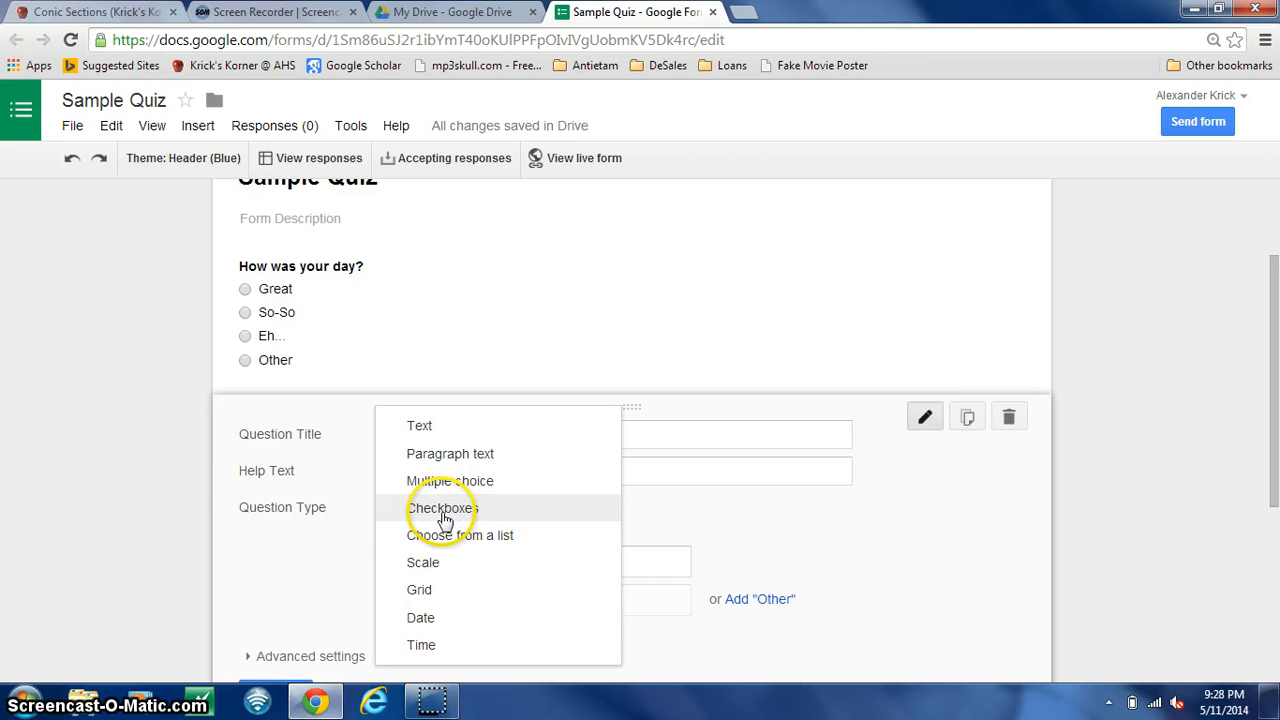
click(449, 537)
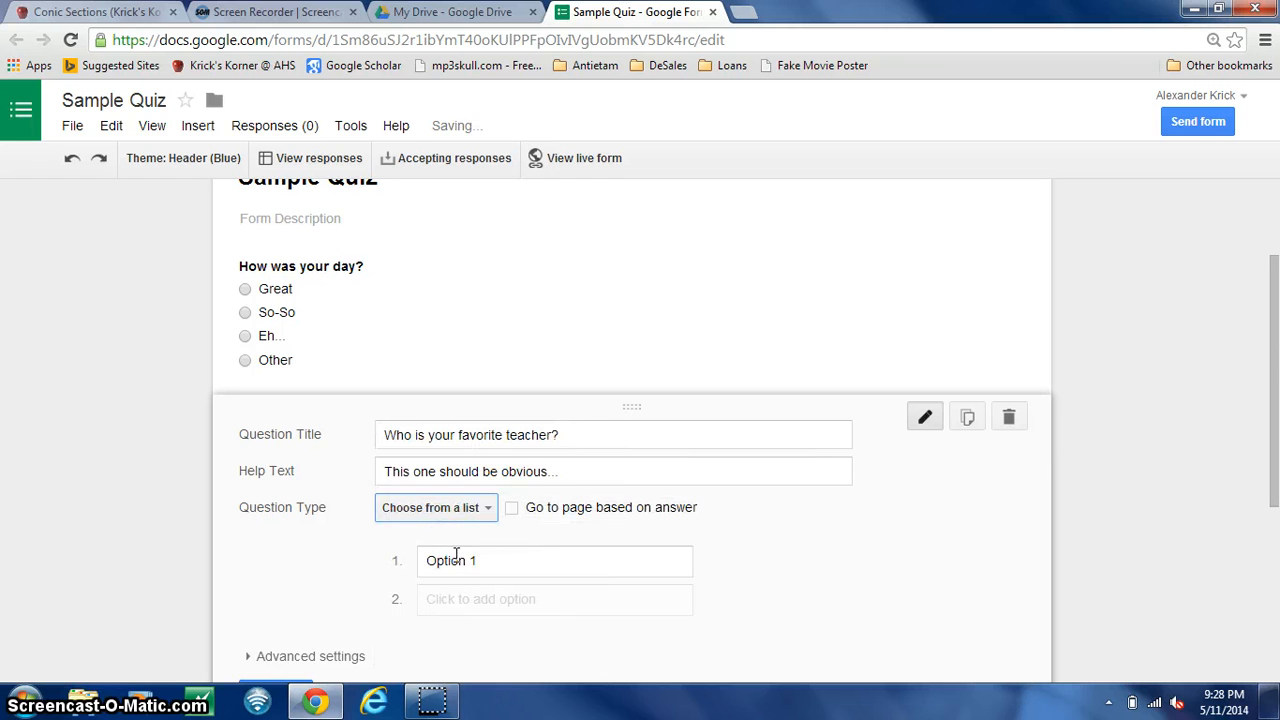
click(456, 556)
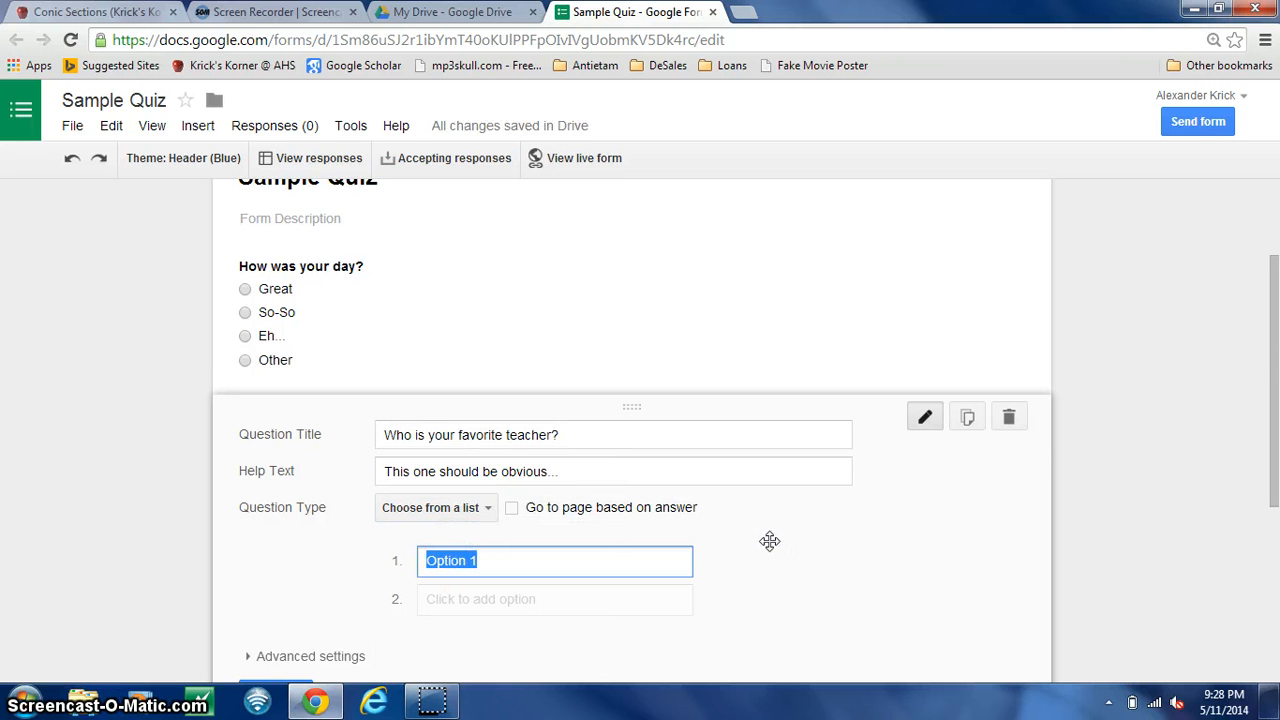
text(Gingrich)
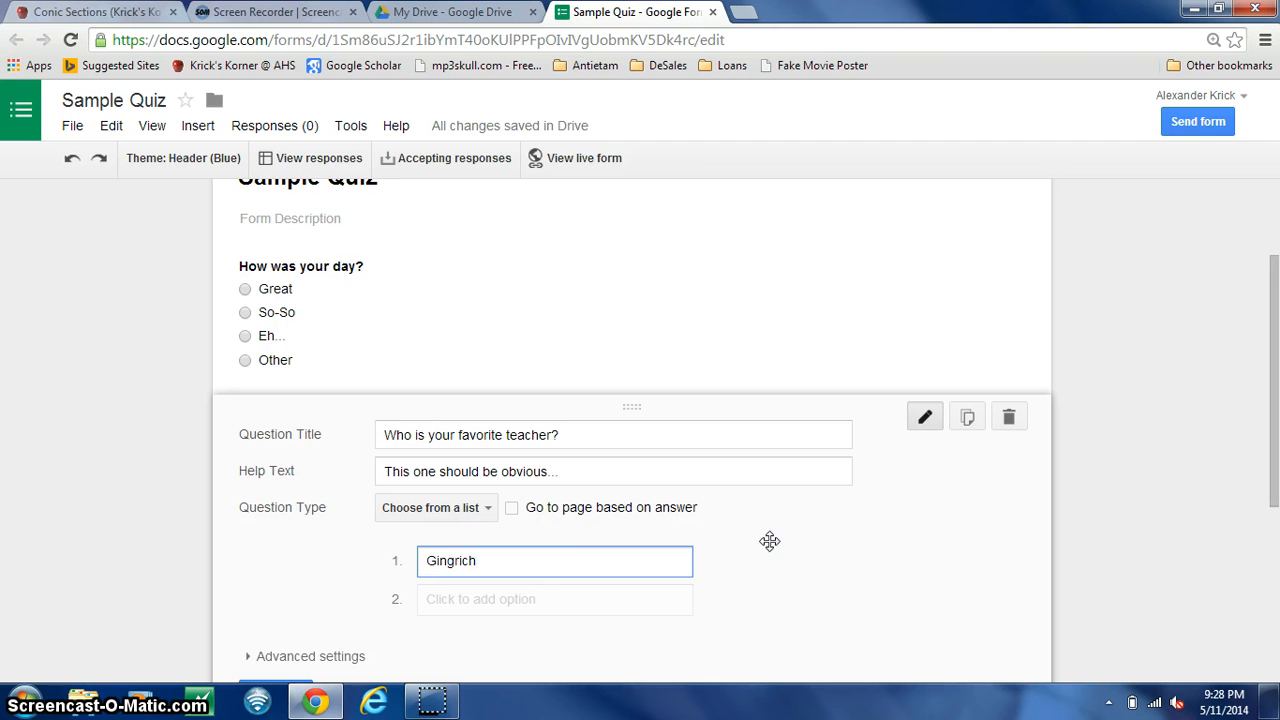
click(549, 598)
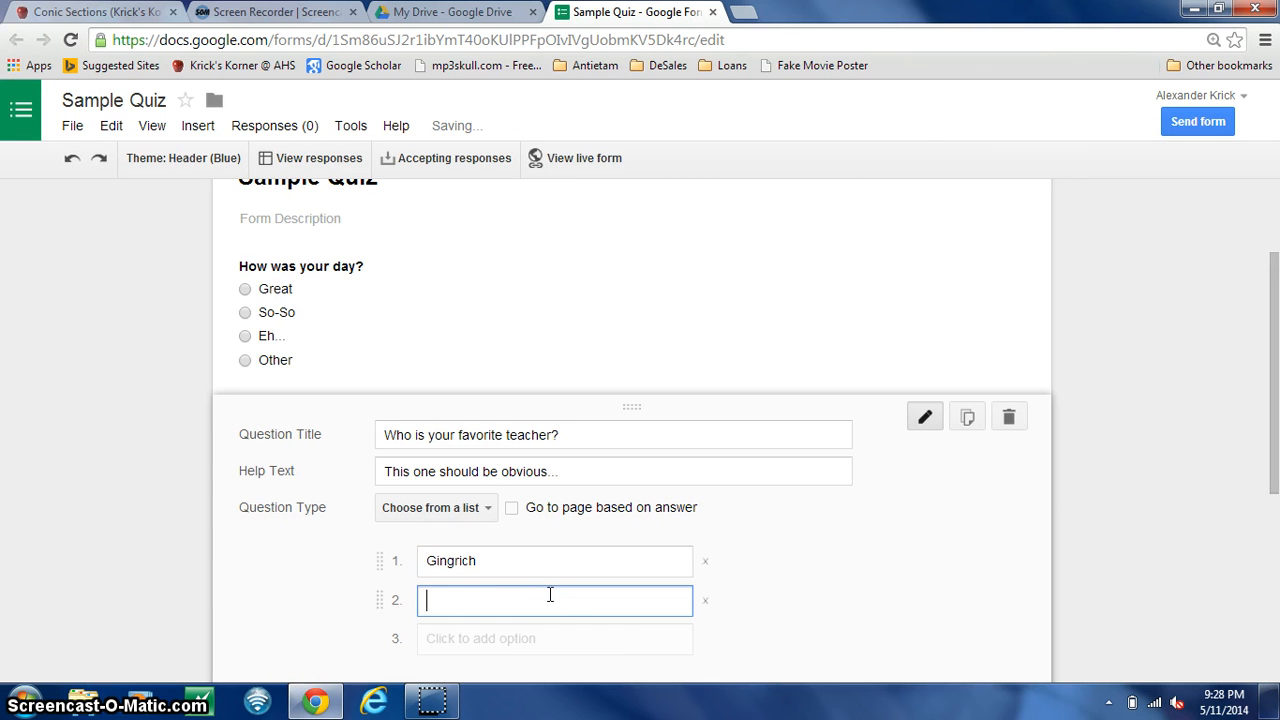
text(Krick-Nasty)
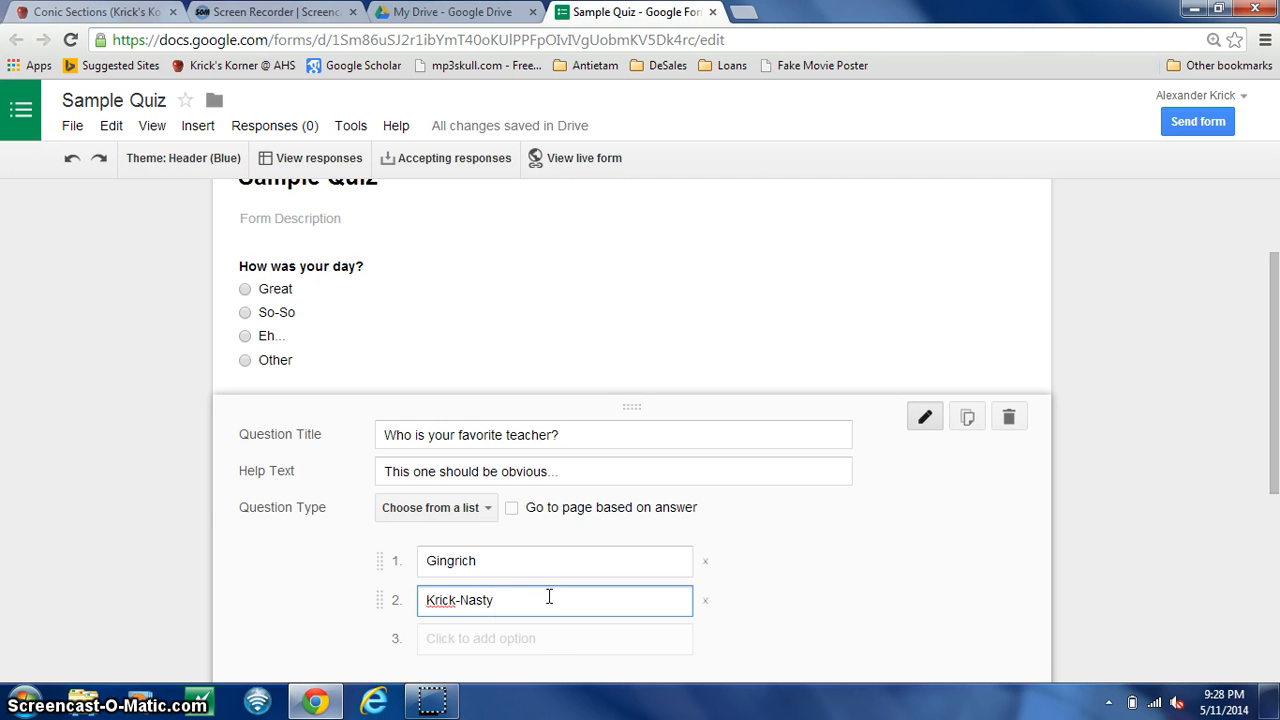
click(520, 634)
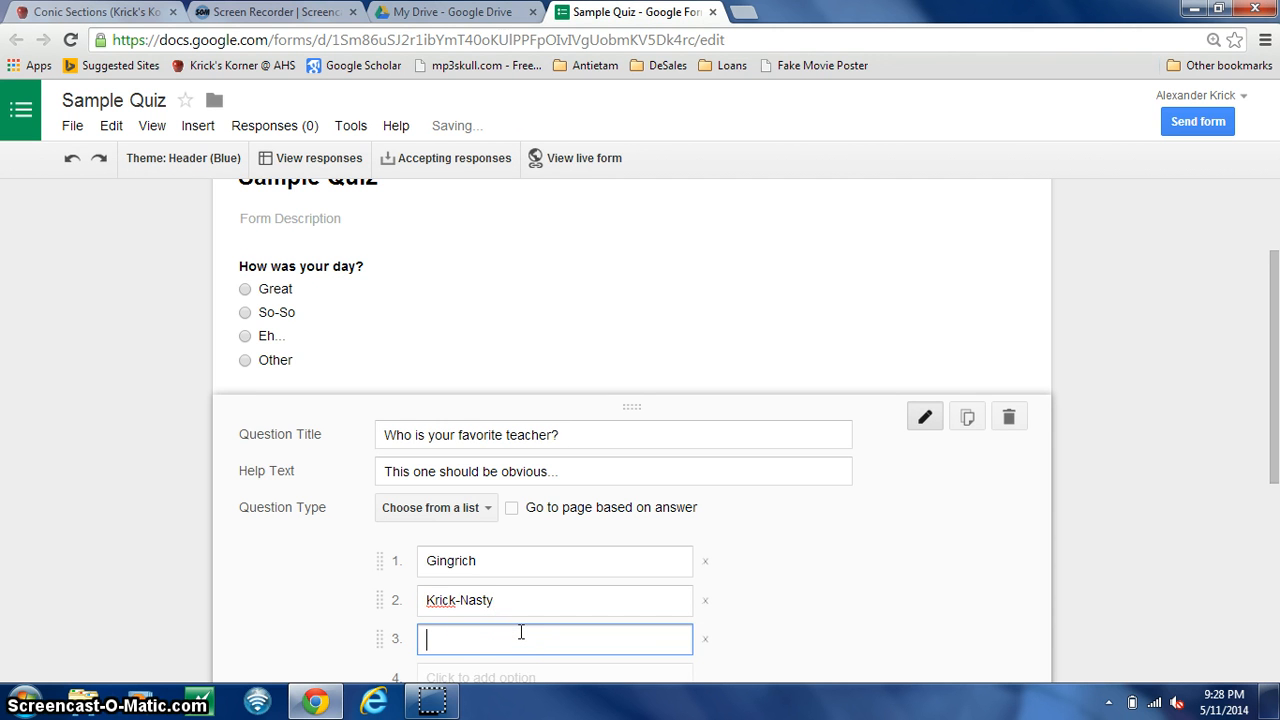
text(Giatras)
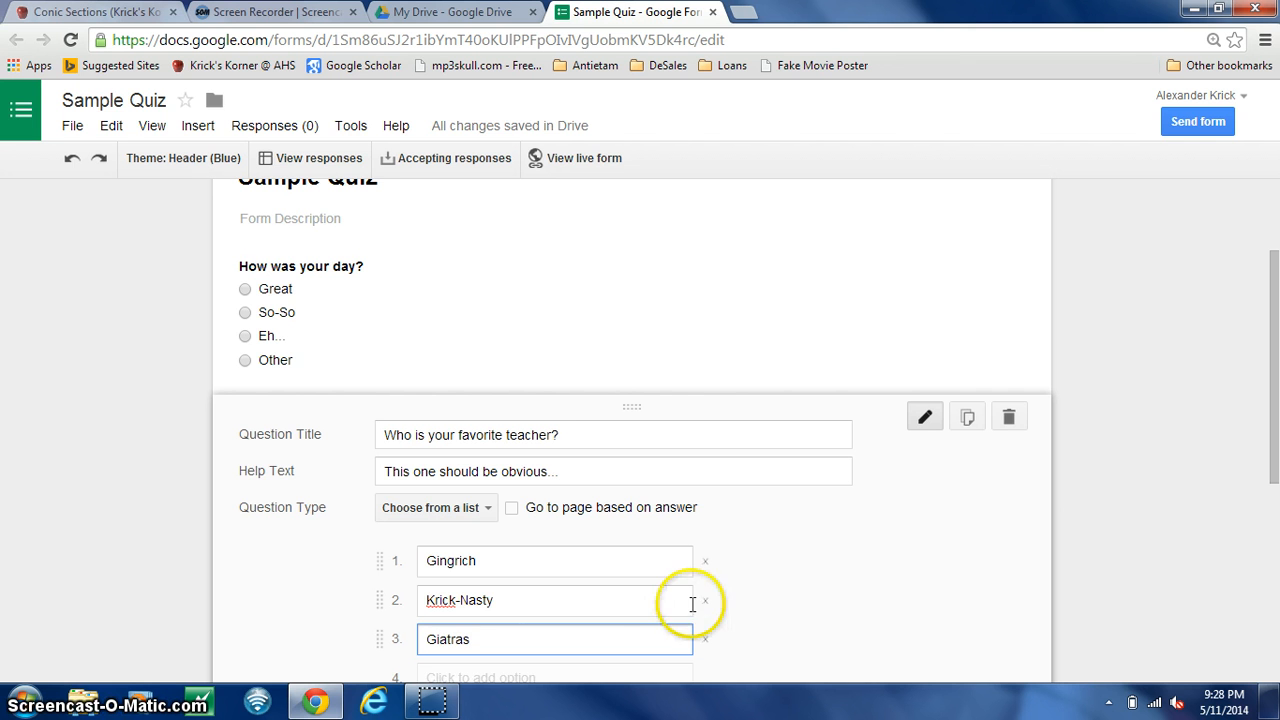
- Add two more teachers' names as the fourth and fifth options and "Other" as the sixth
drag(1277, 420, 1277, 520)
click(423, 440)
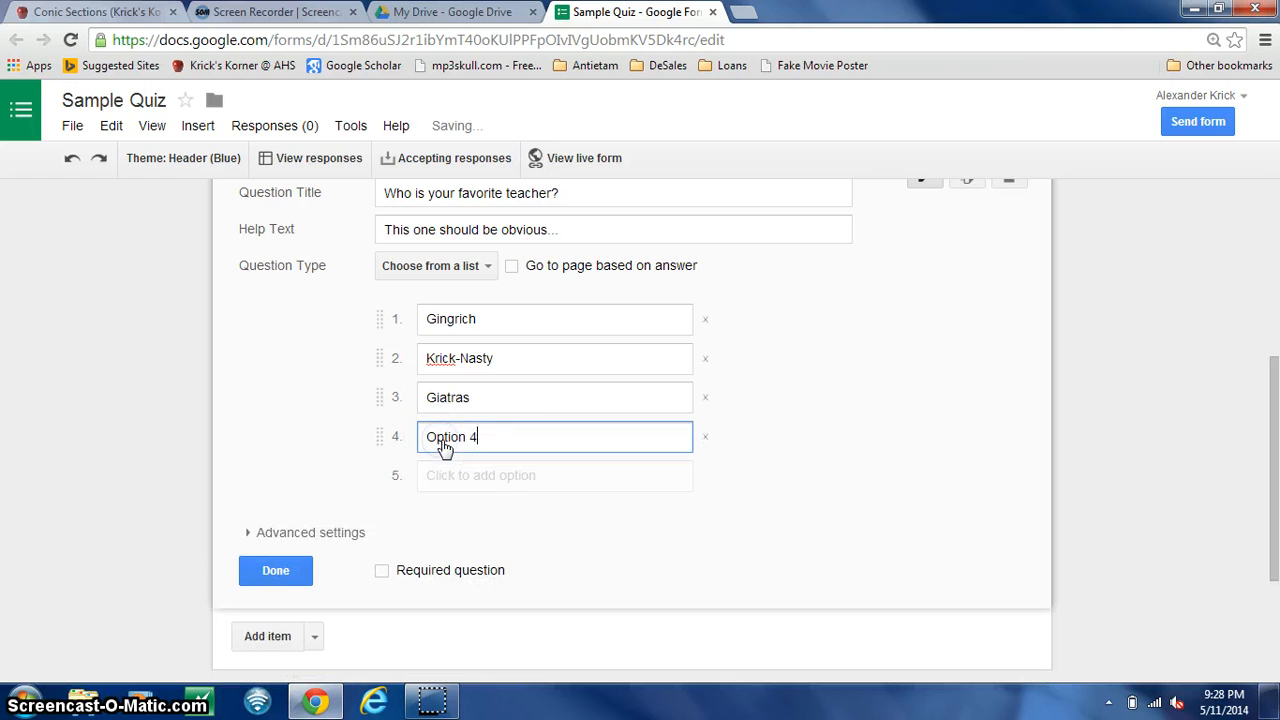
key(BackSpace)
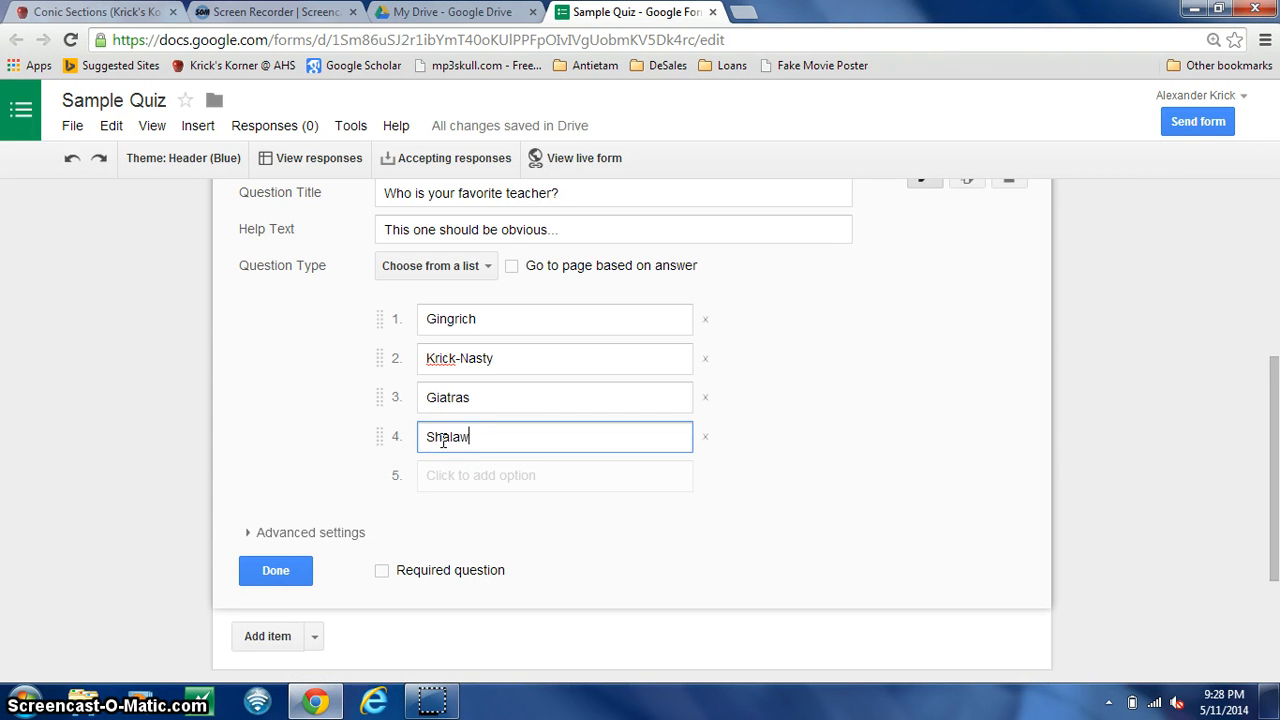
click(490, 476)
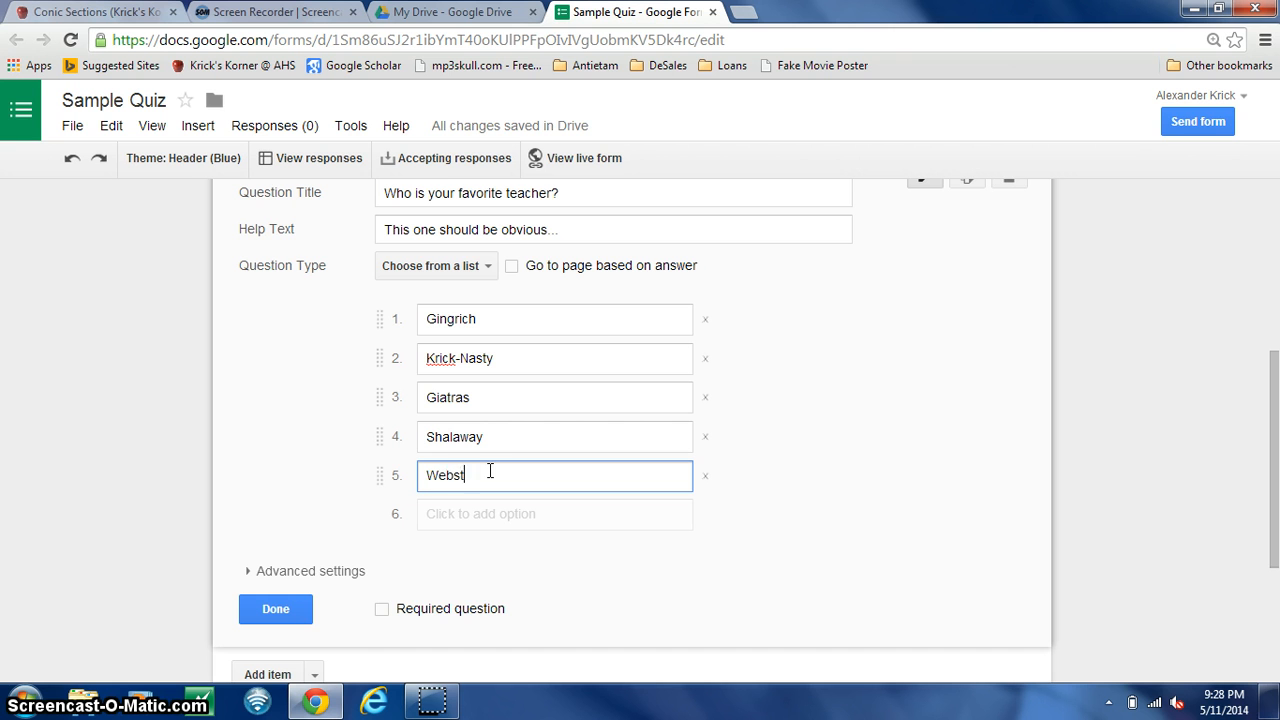
click(487, 521)
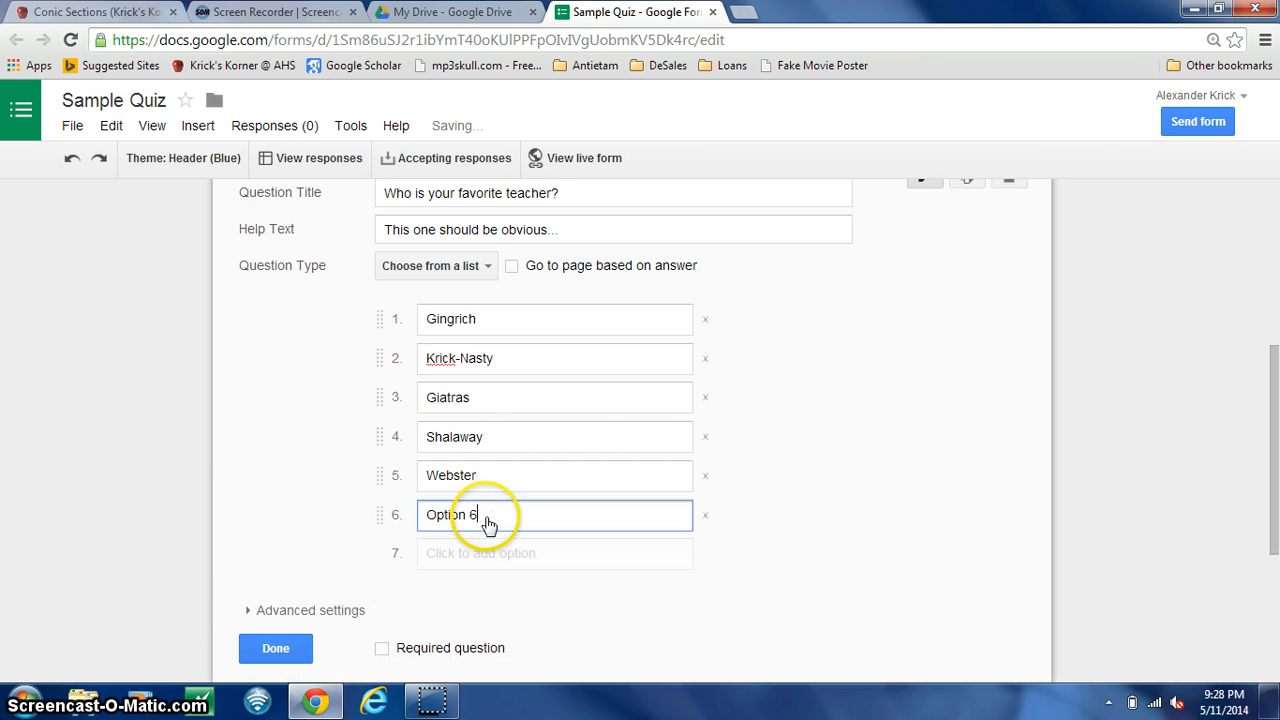
text(Other)
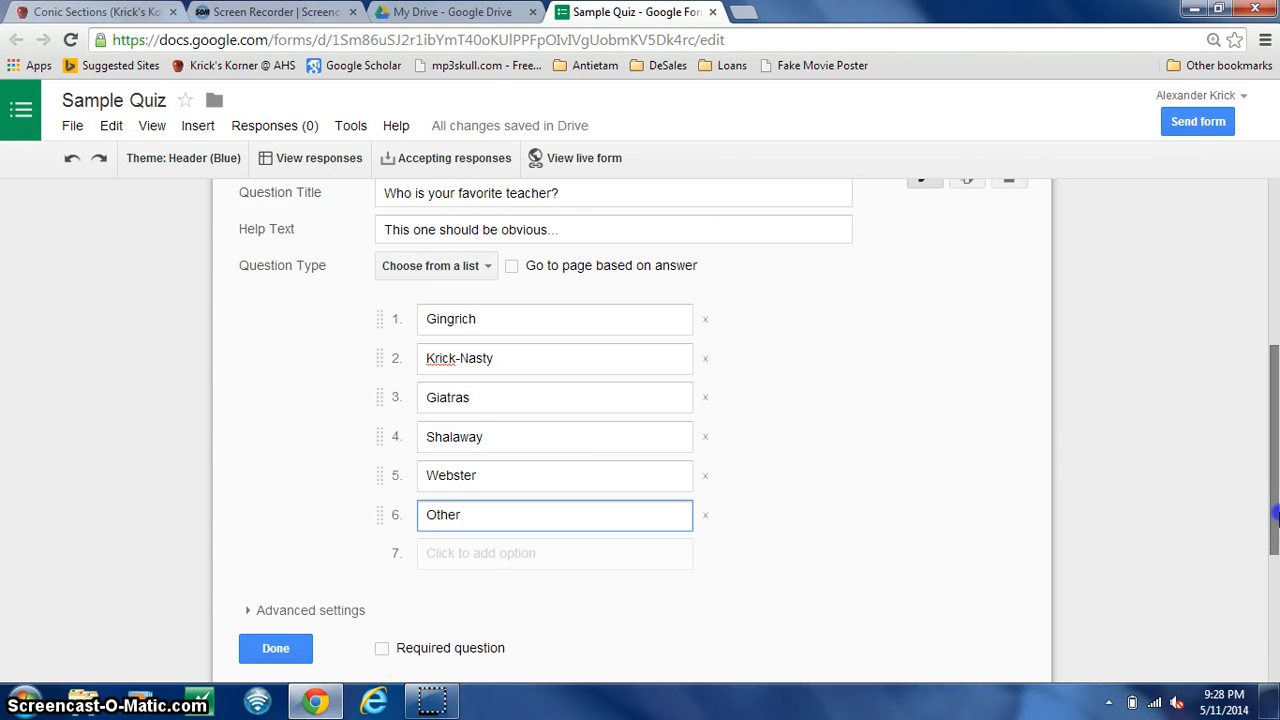
- Enable shuffled option order for the favorite teacher question and mark it as required
scroll(1275, 515, up, 1)
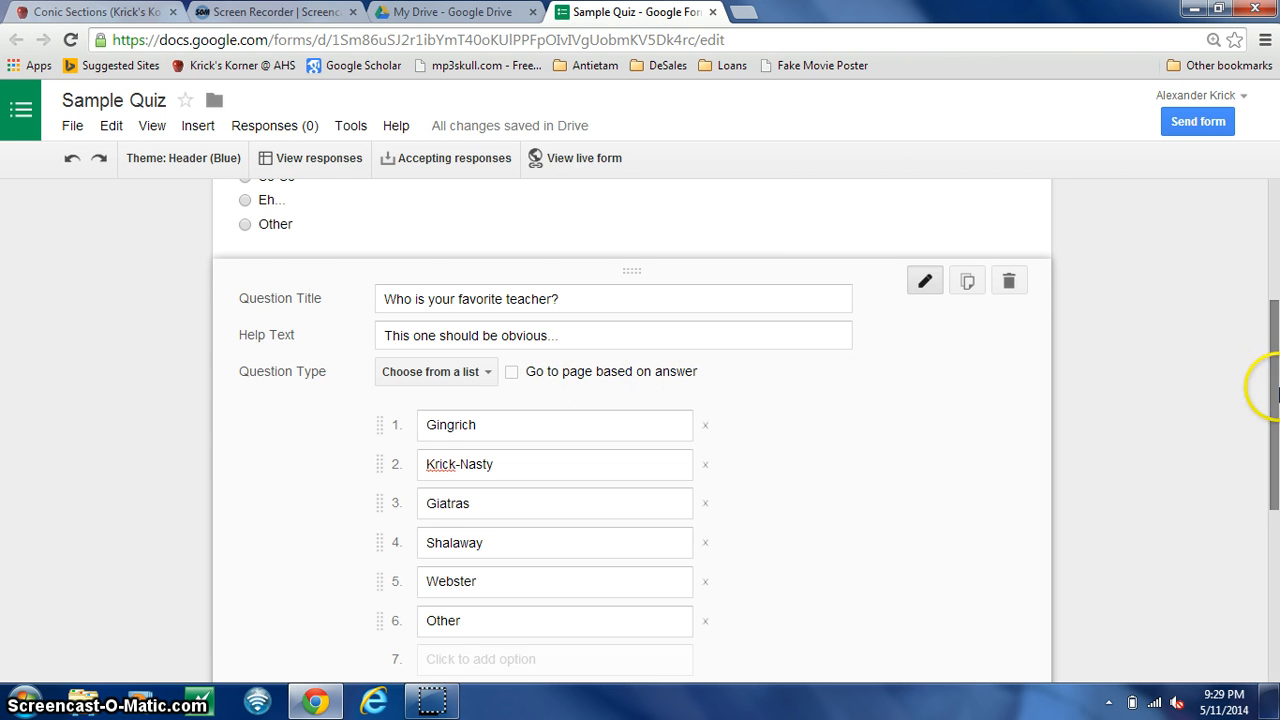
drag(1278, 393, 1276, 447)
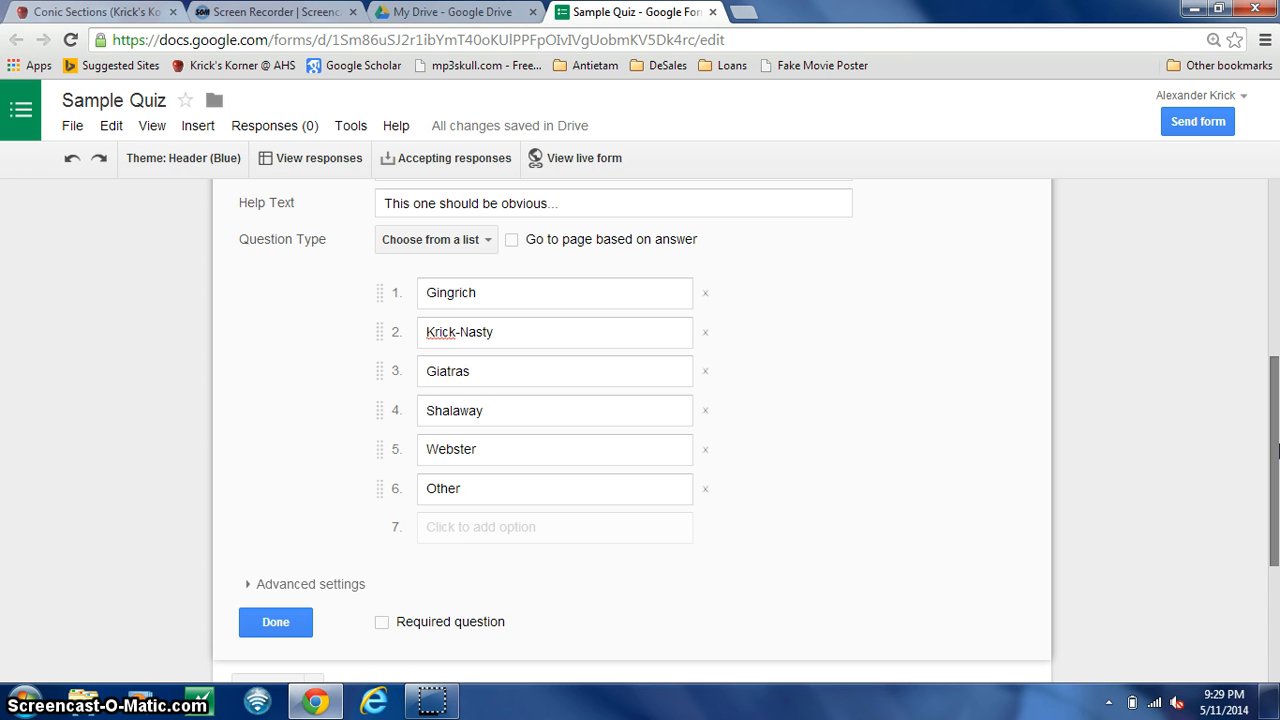
click(1277, 450)
drag(1277, 450, 1277, 461)
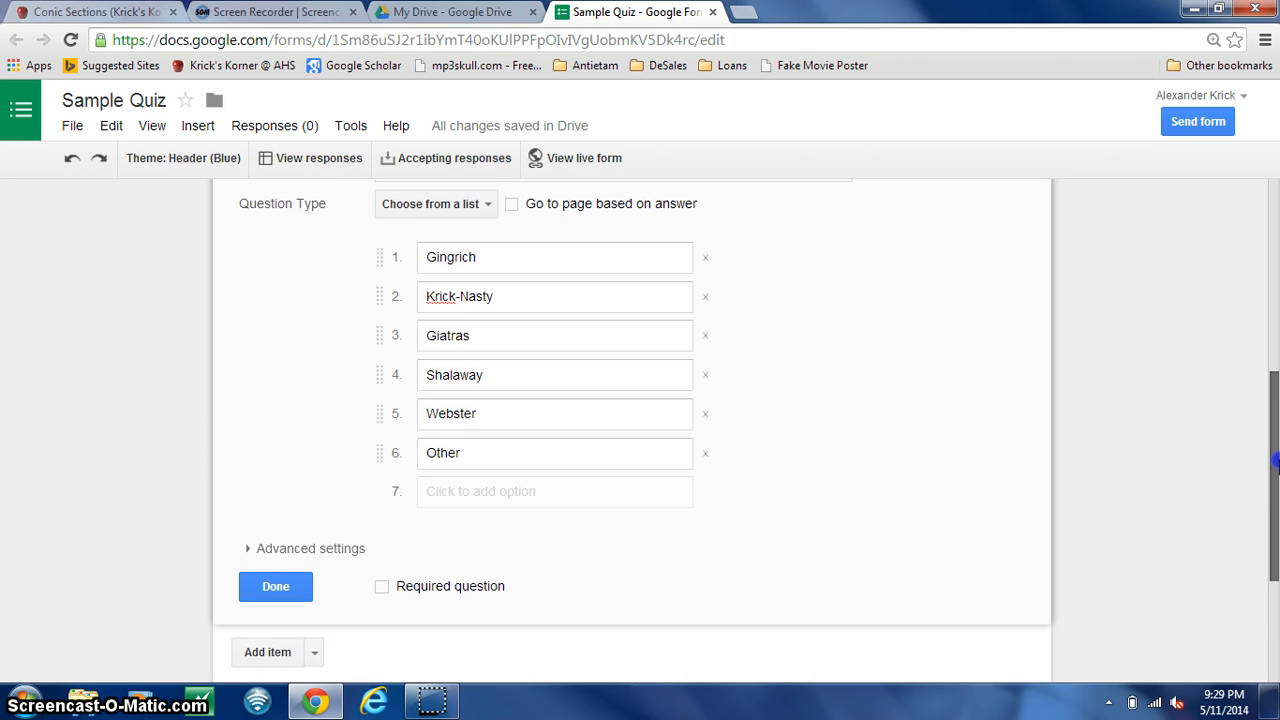
click(256, 550)
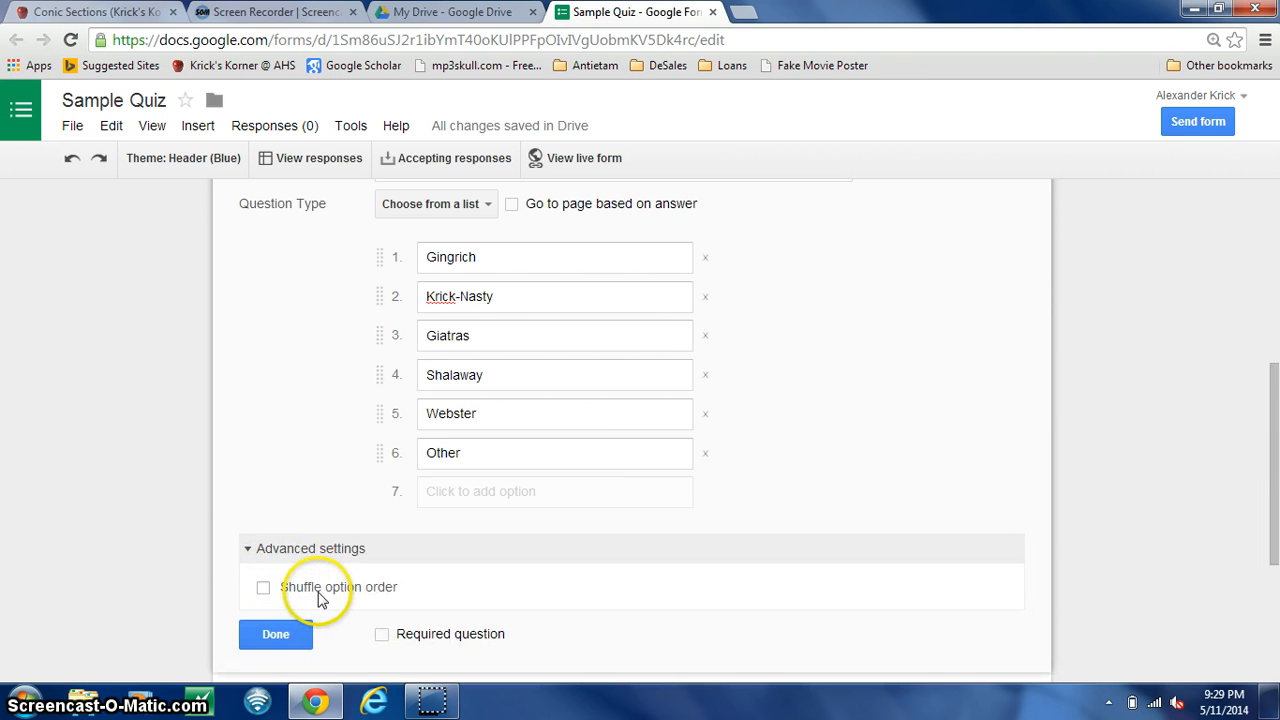
click(268, 589)
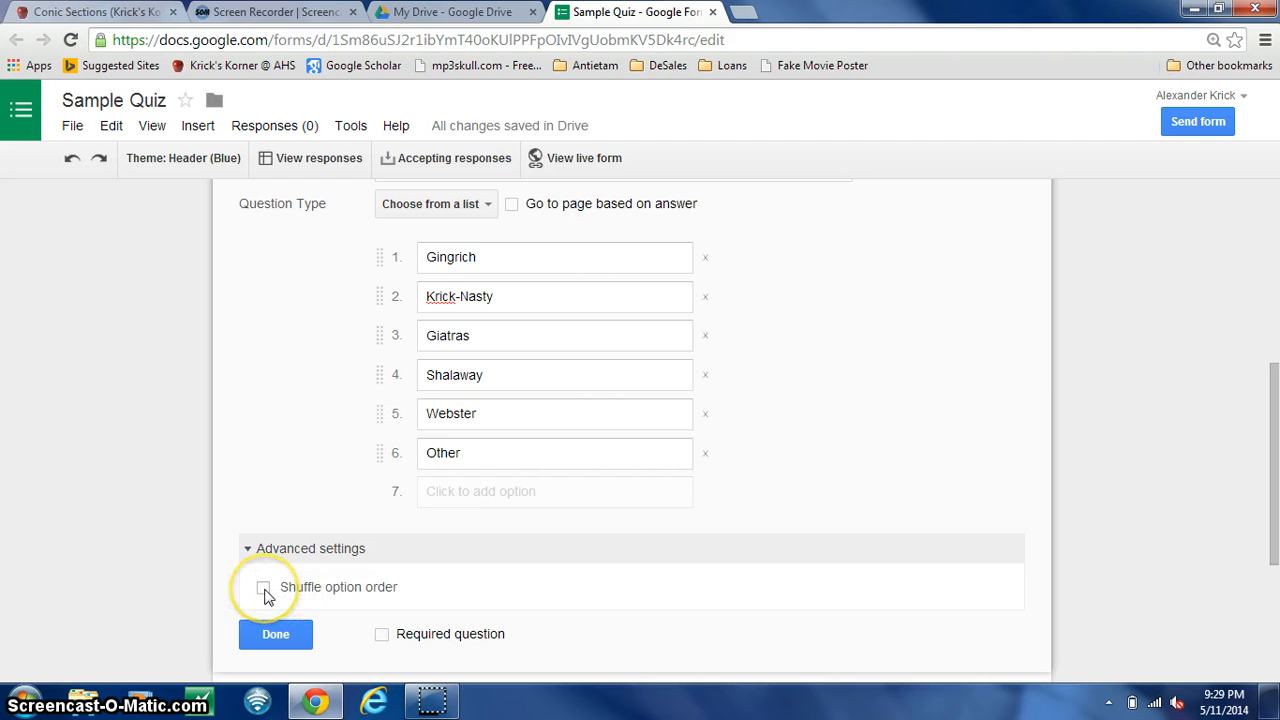
click(264, 589)
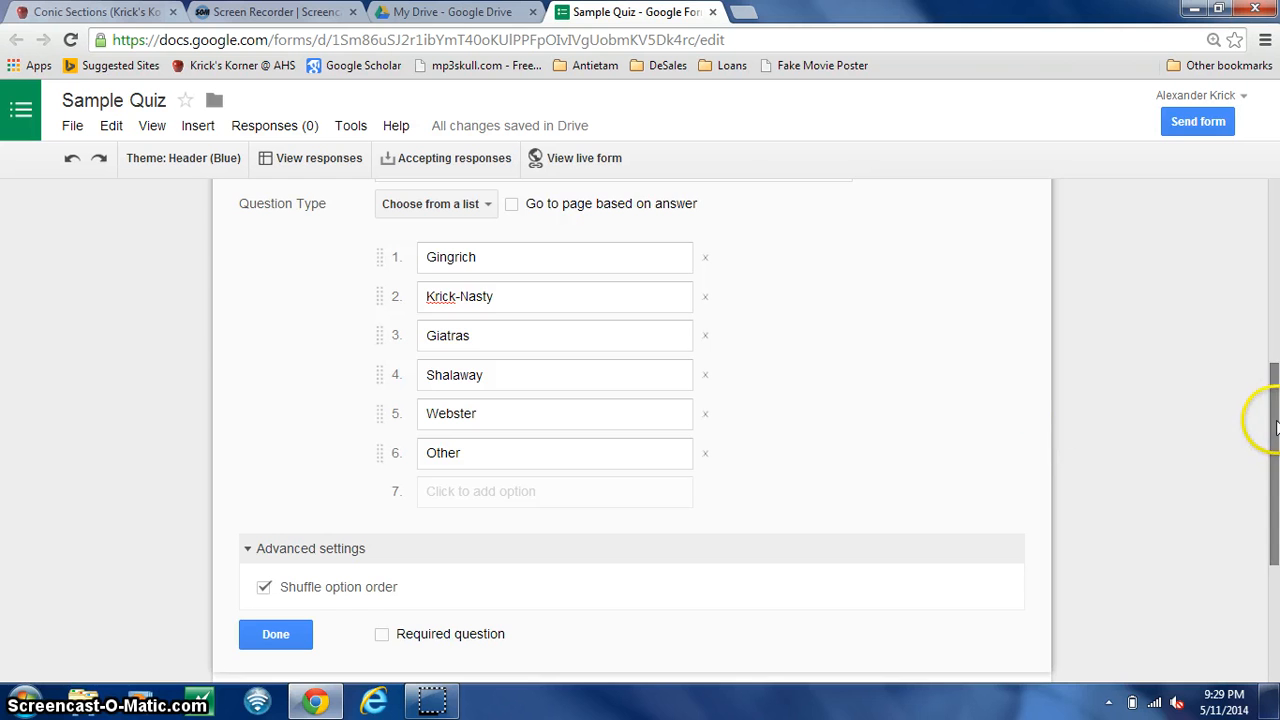
drag(1275, 428, 1275, 524)
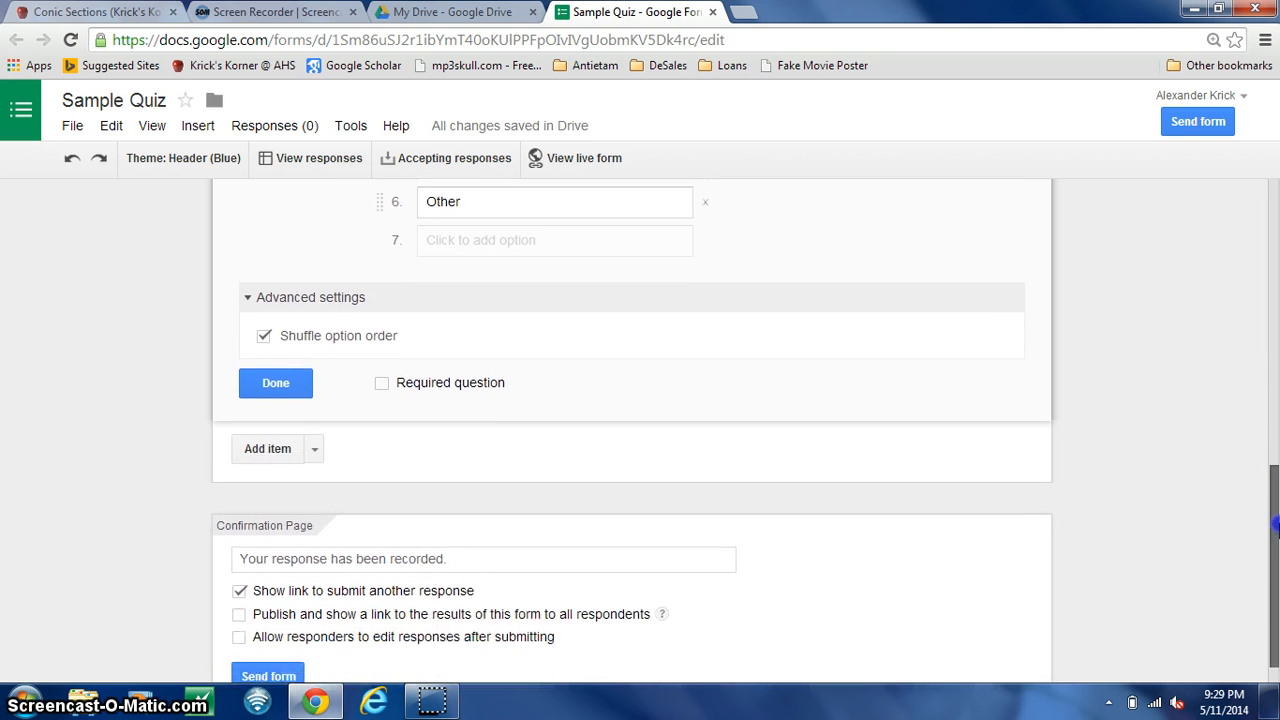
click(384, 385)
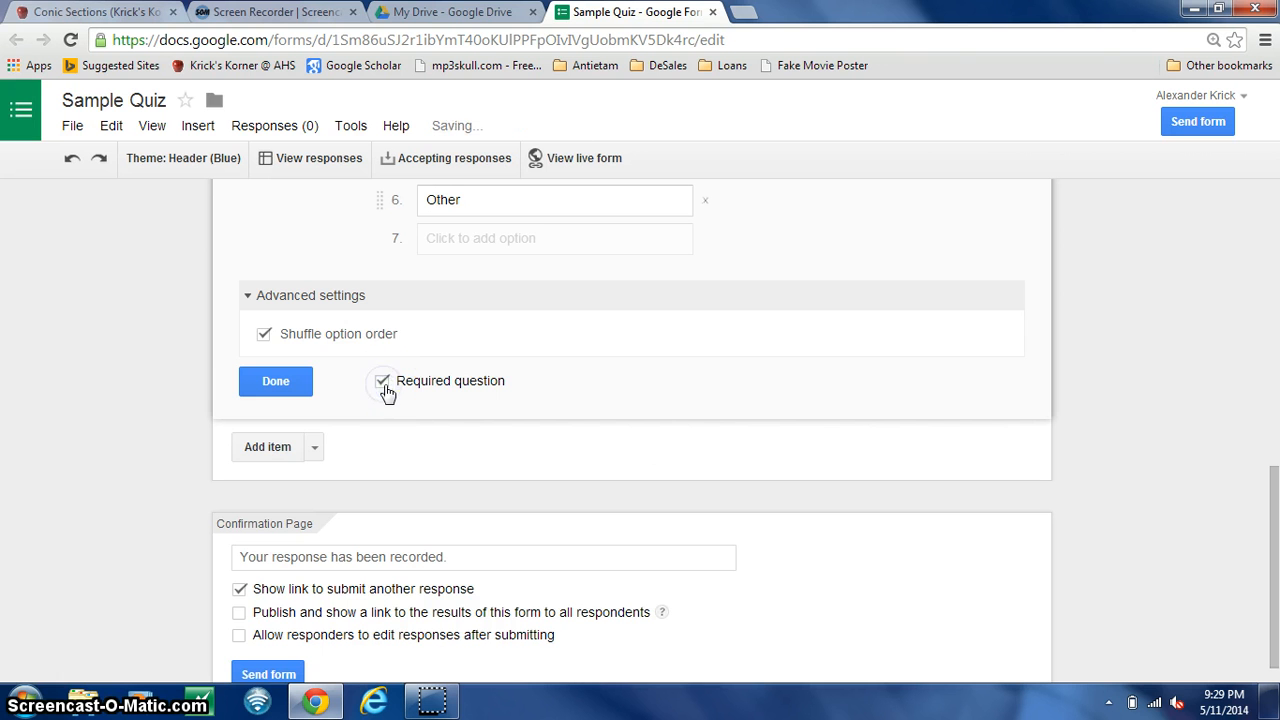
- Add a new text question below the favorite teacher question
drag(1273, 497, 1274, 465)
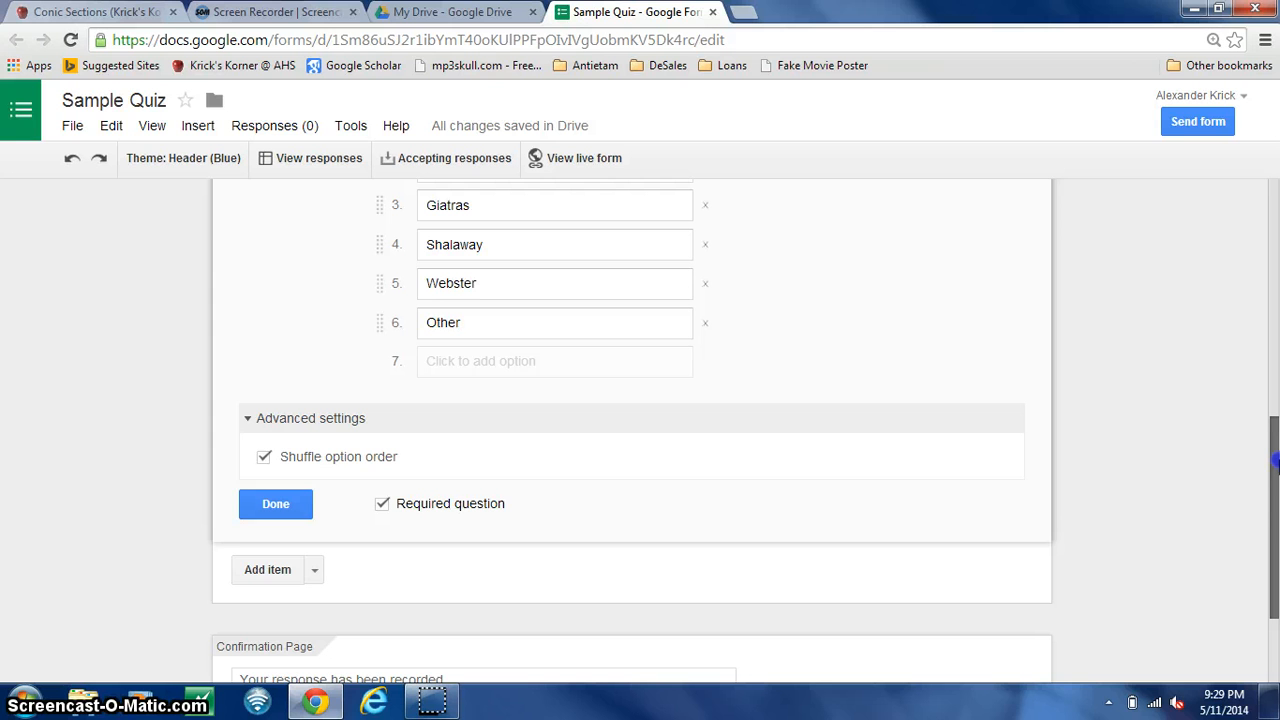
click(270, 570)
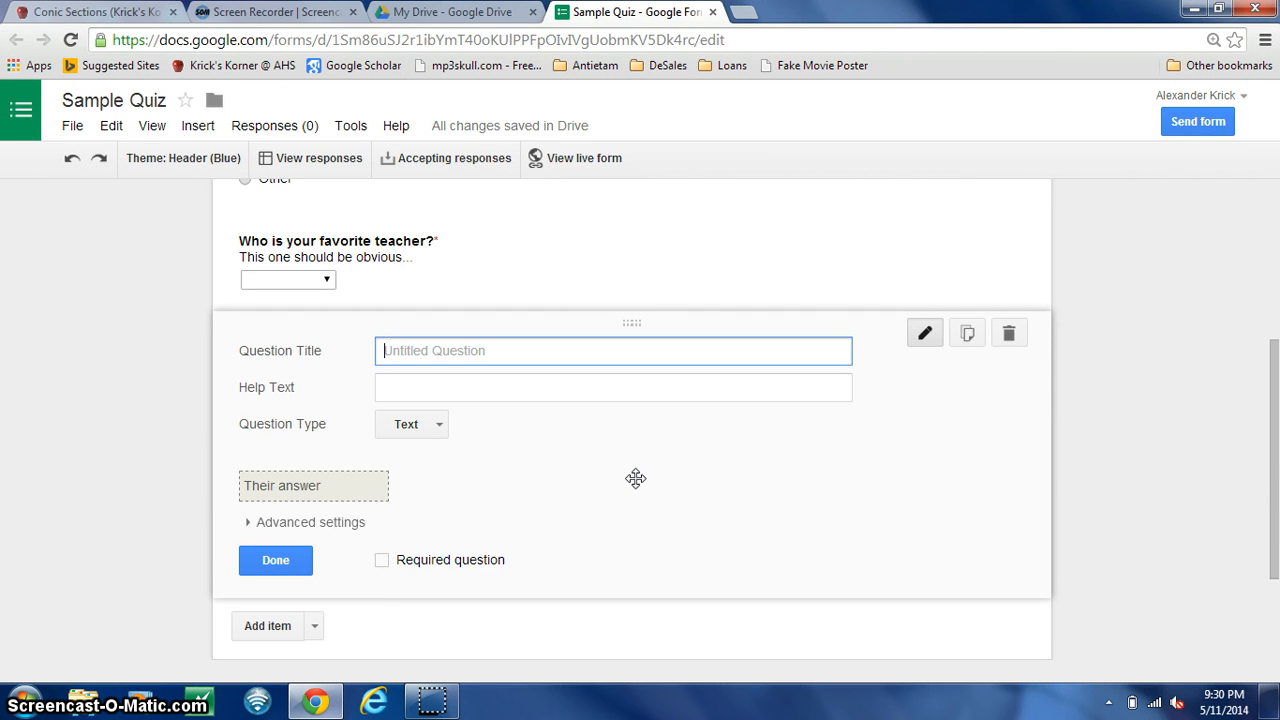
click(326, 281)
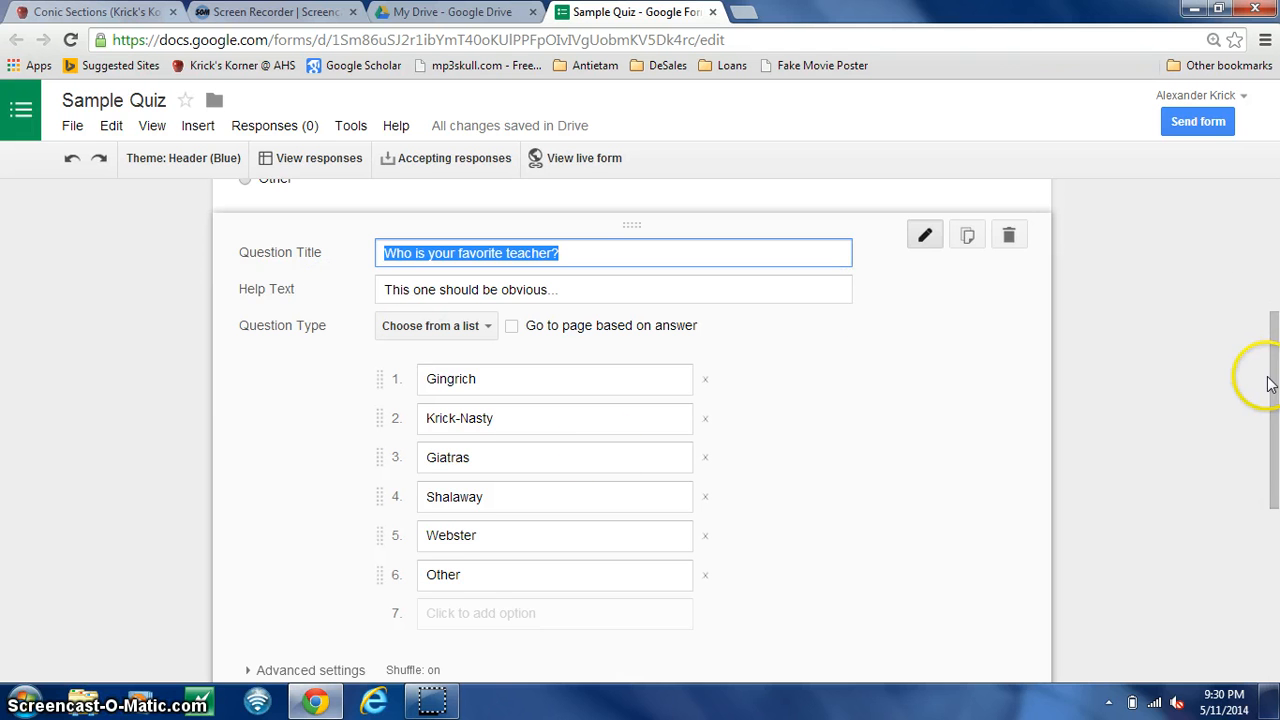
drag(1268, 383, 1270, 512)
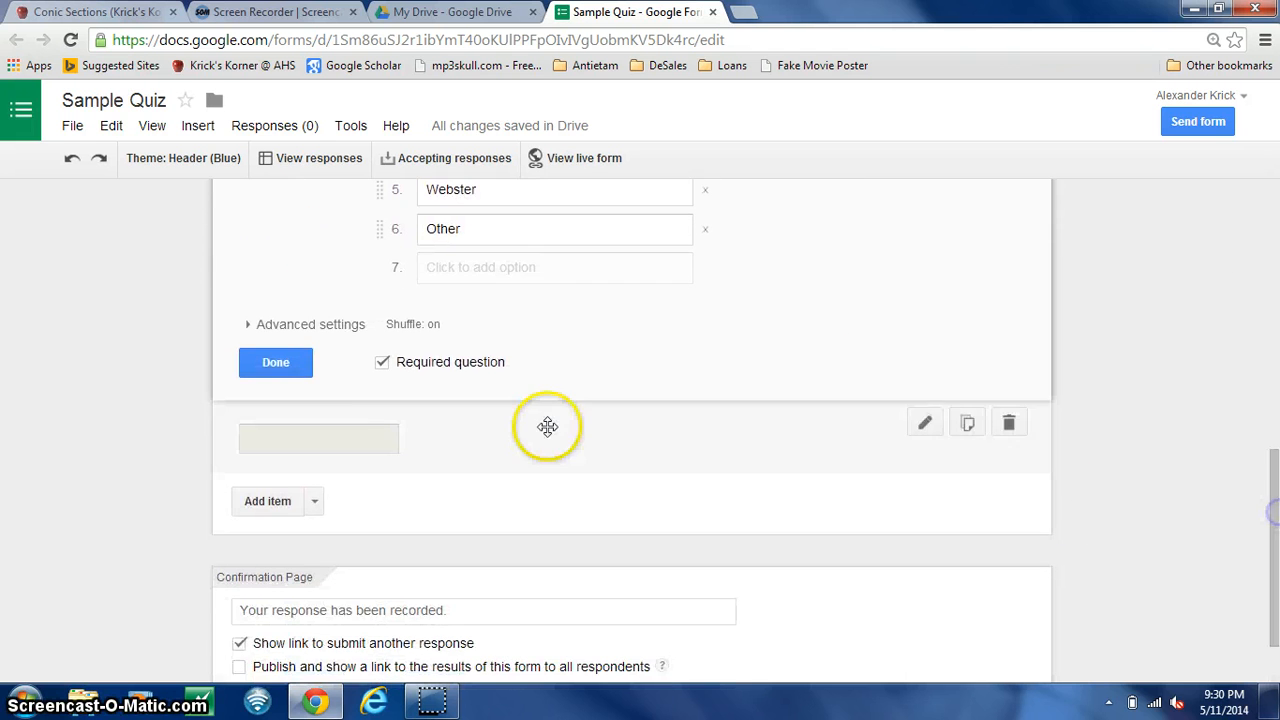
click(334, 437)
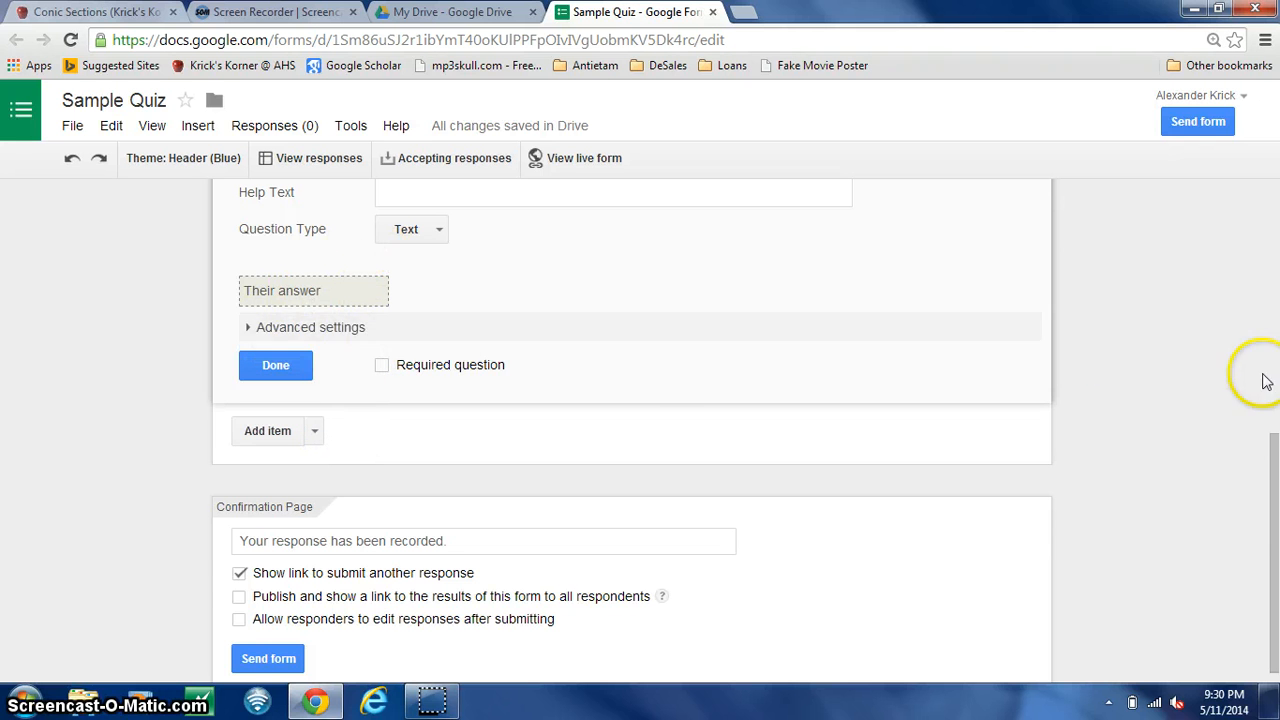
- Title the blank question "What would you like for lunch today?" and enter the help text "i.e. Pizza, salad, buffalo wings, tofu"
drag(1268, 470, 1270, 405)
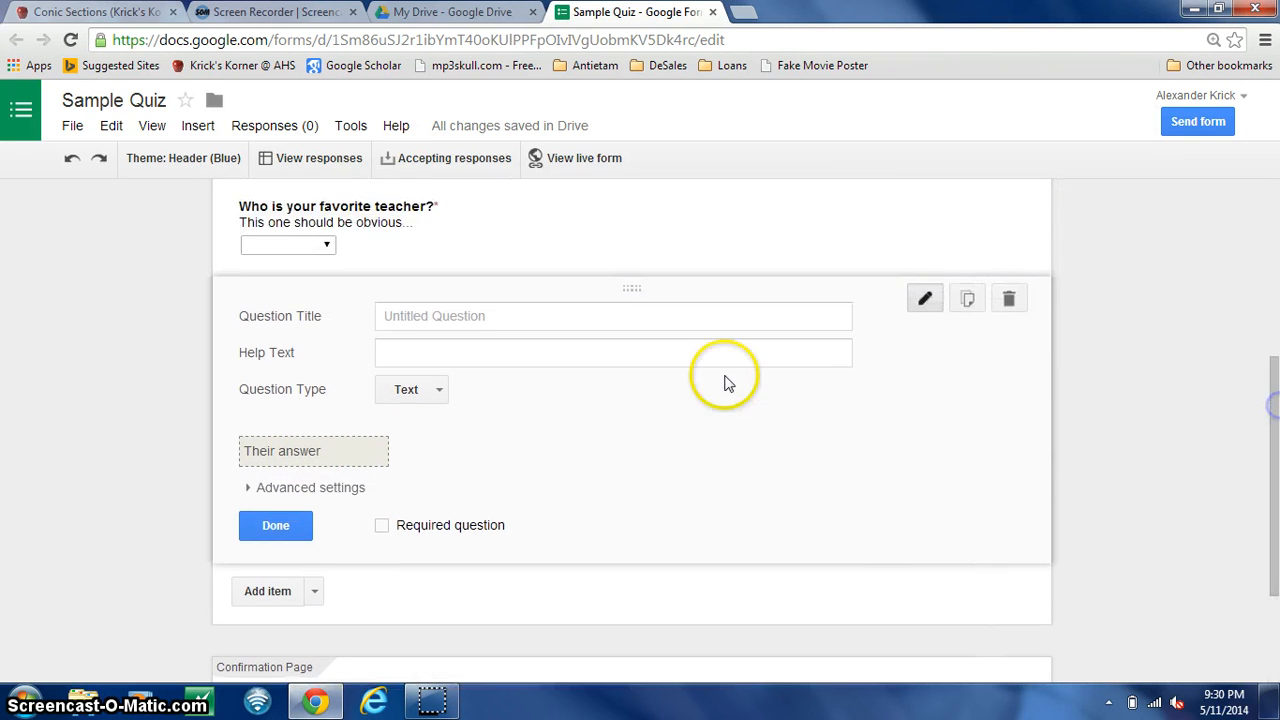
click(597, 314)
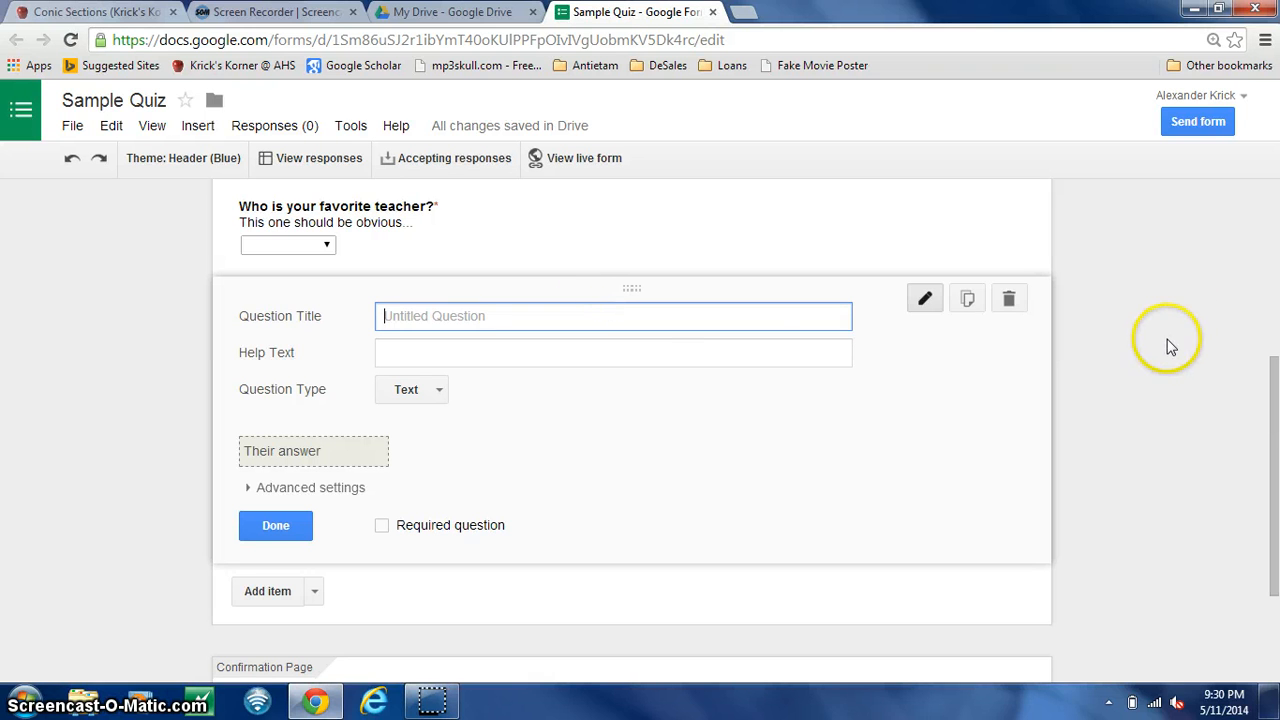
text(What would yo)
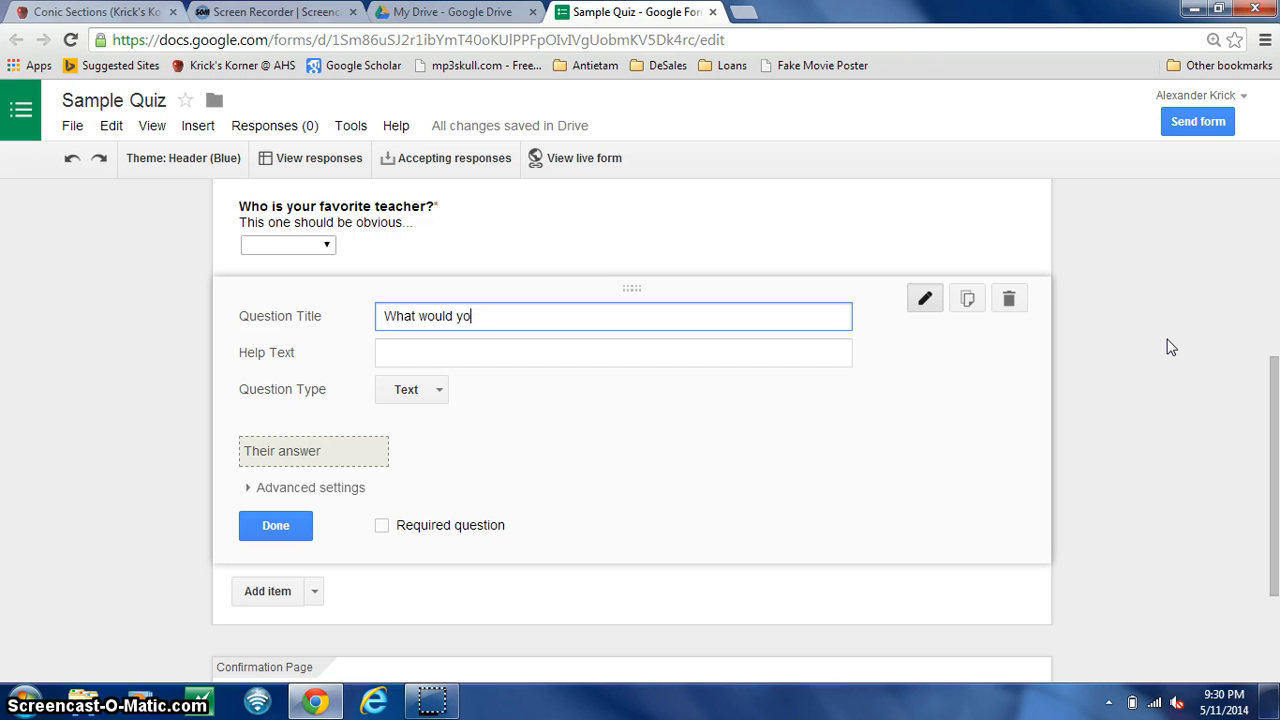
text(u like for lunch today?)
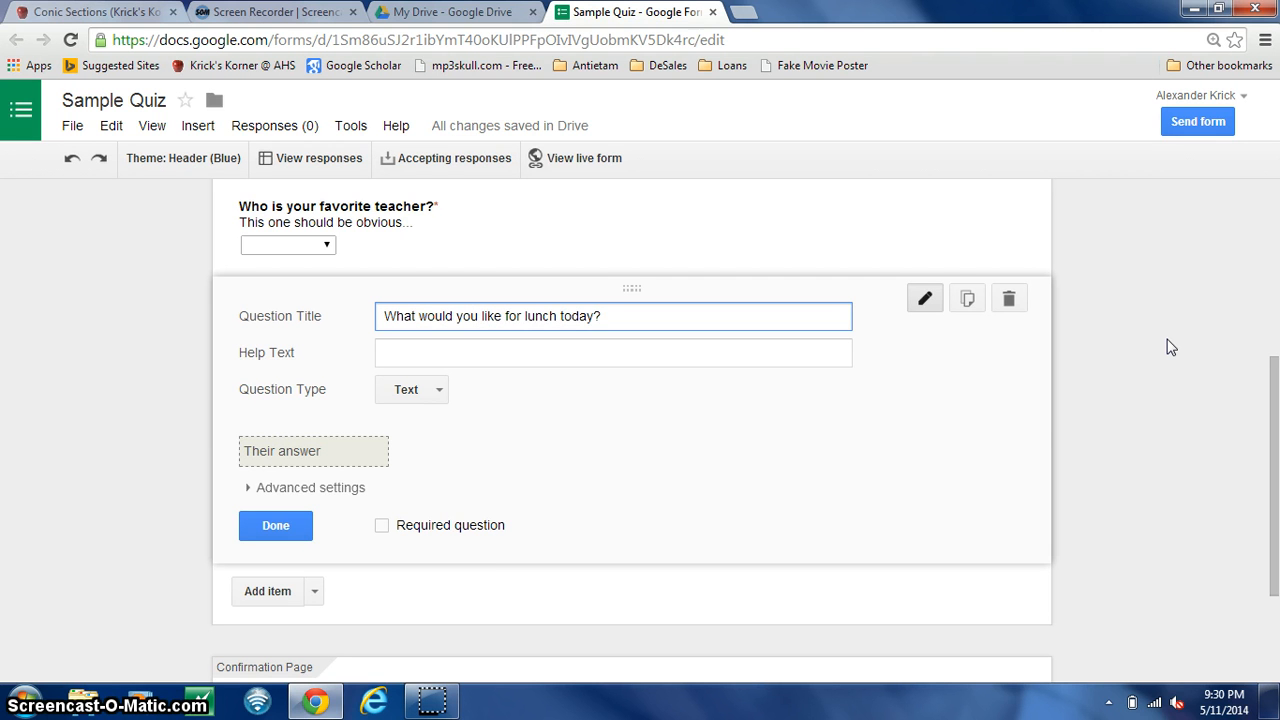
text(a)
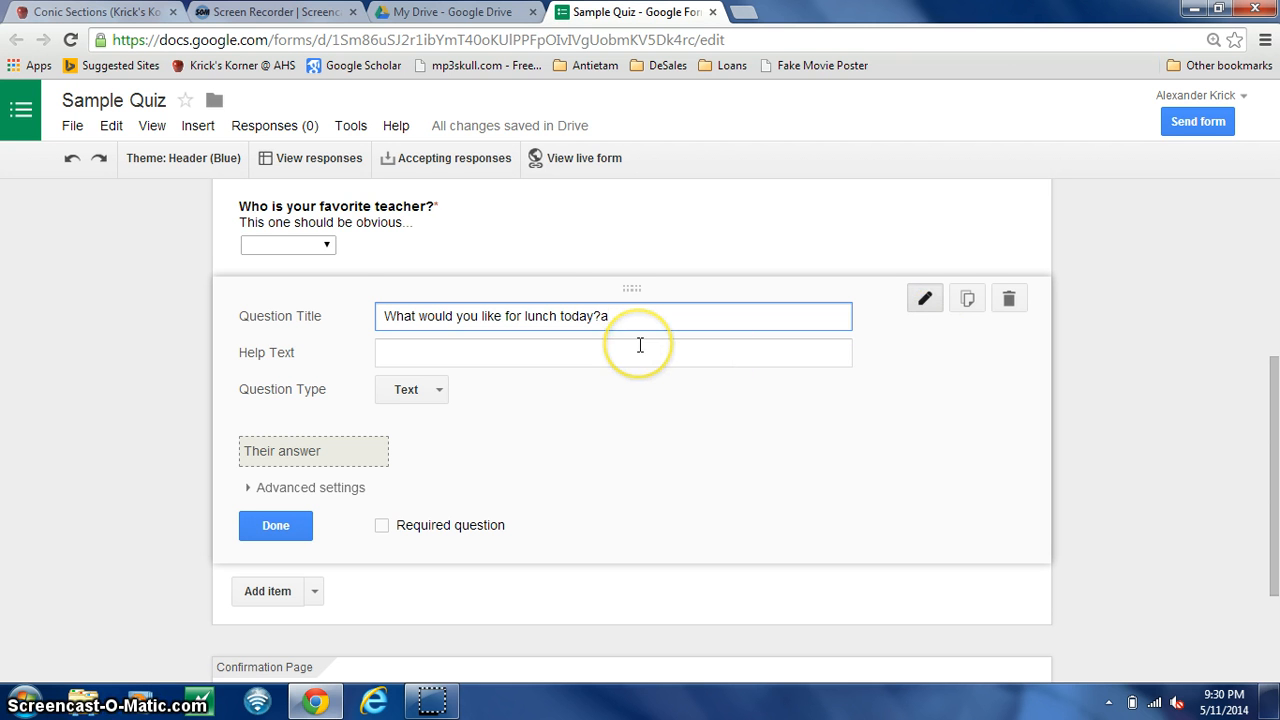
click(639, 345)
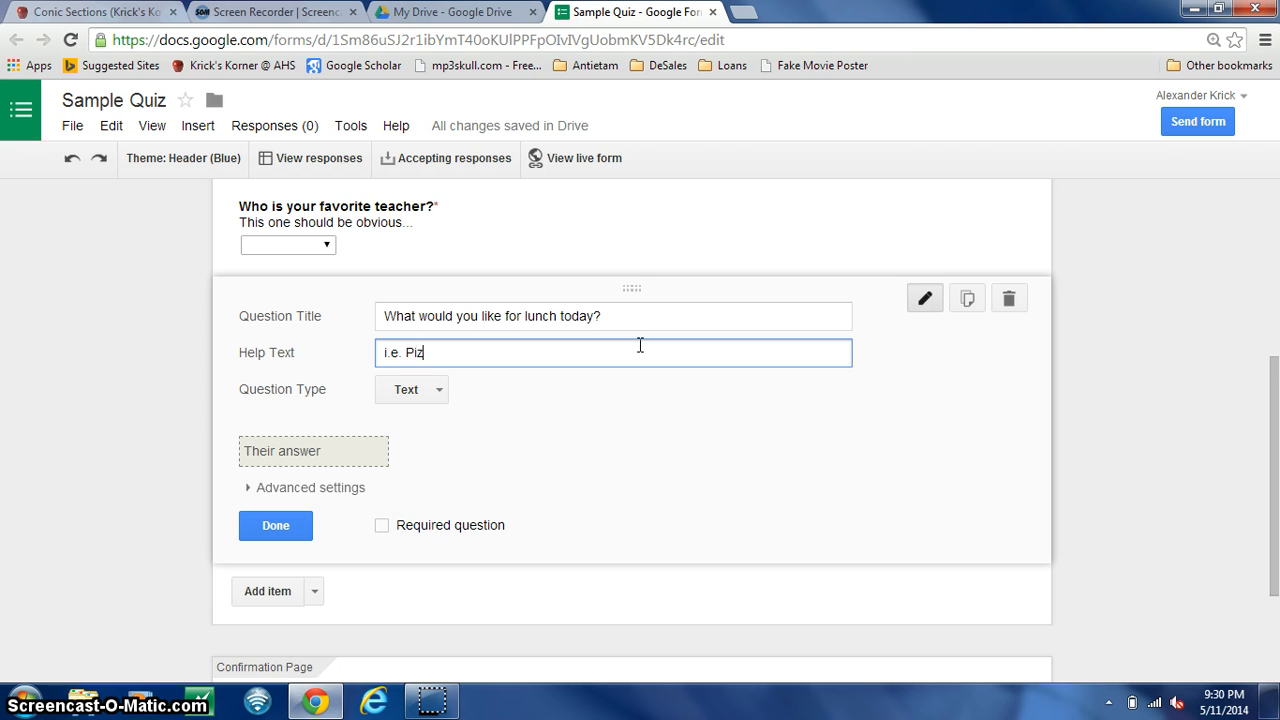
text(i.e. Pizza, salad, buffalo wings, tofu)
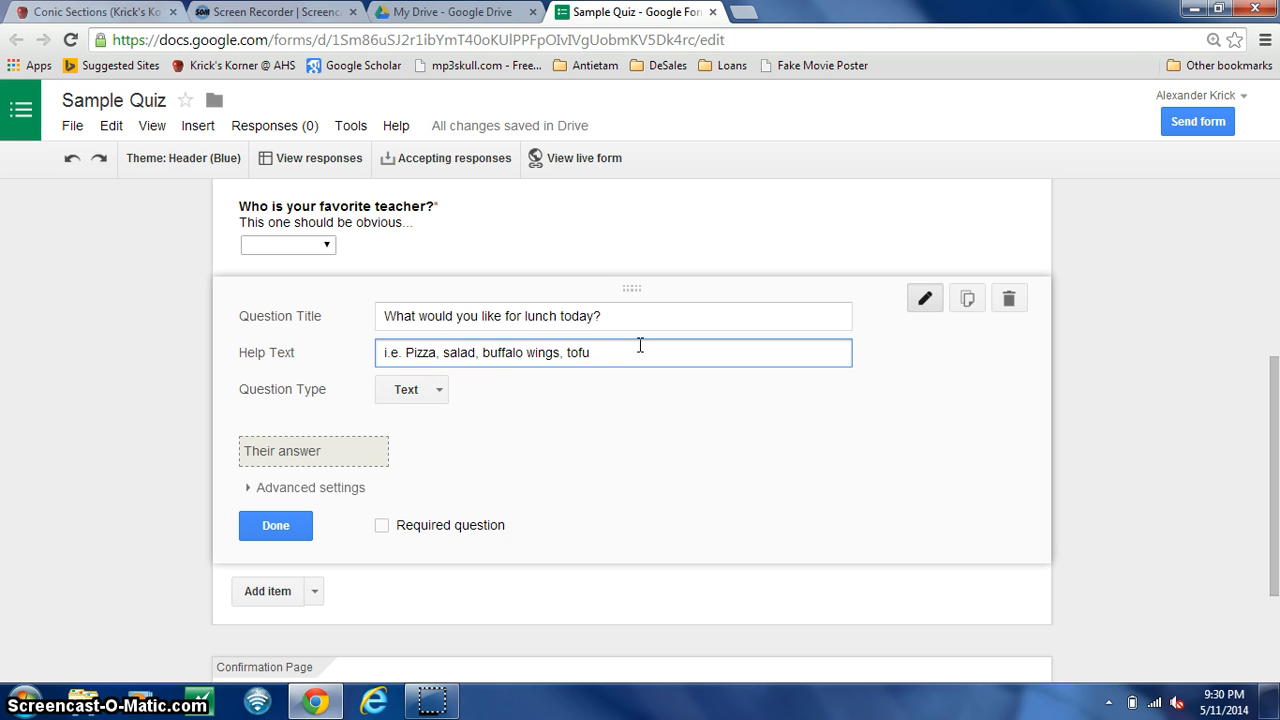
- Review the available question types for the lunch question and keep it as Text
click(418, 392)
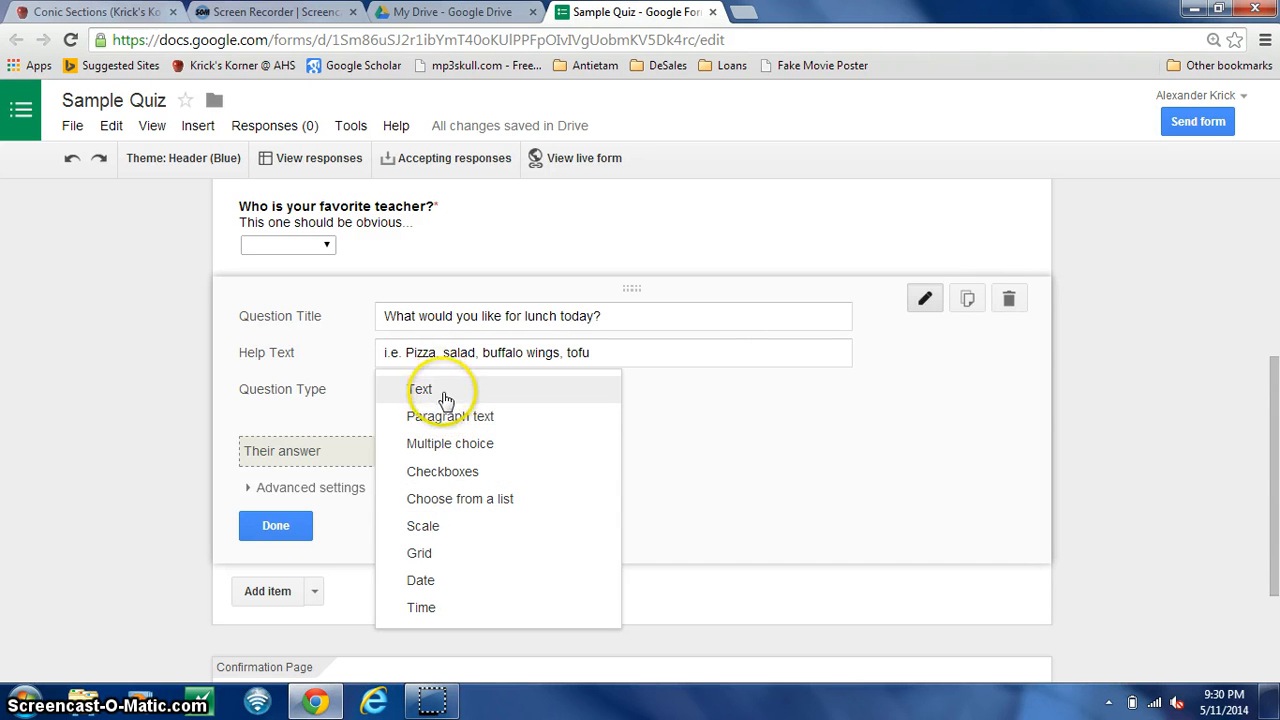
click(484, 420)
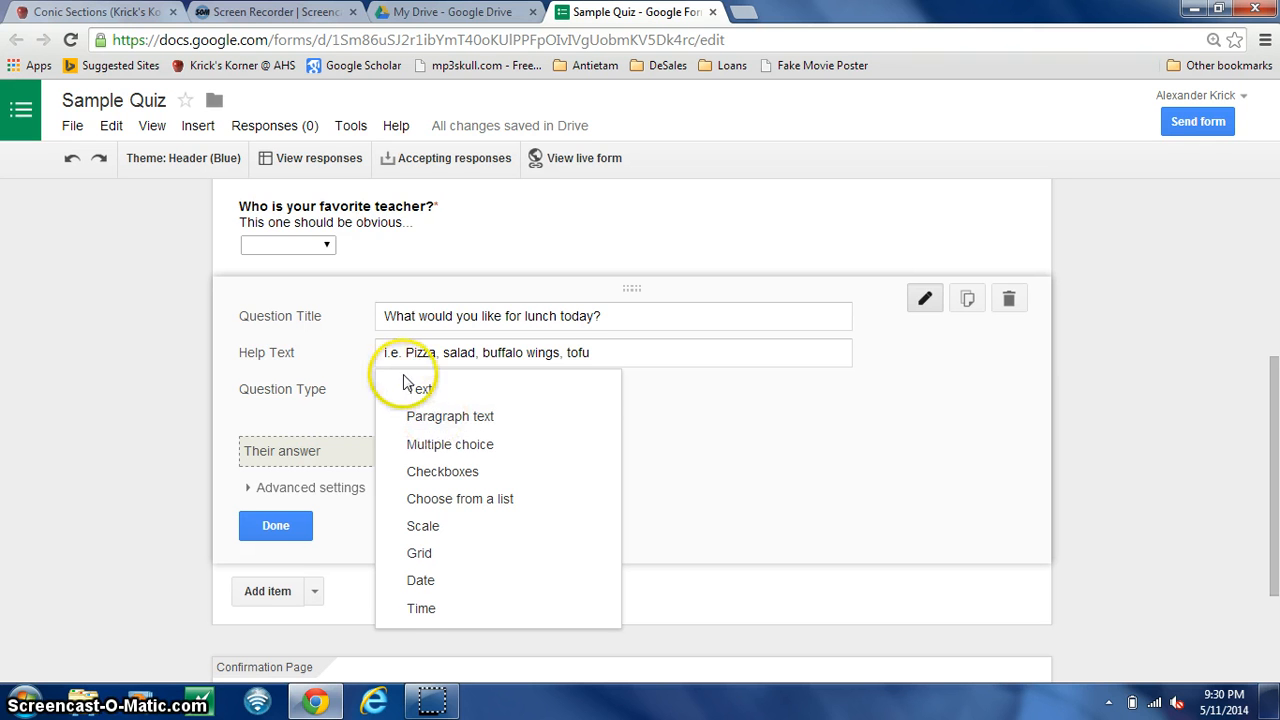
click(421, 392)
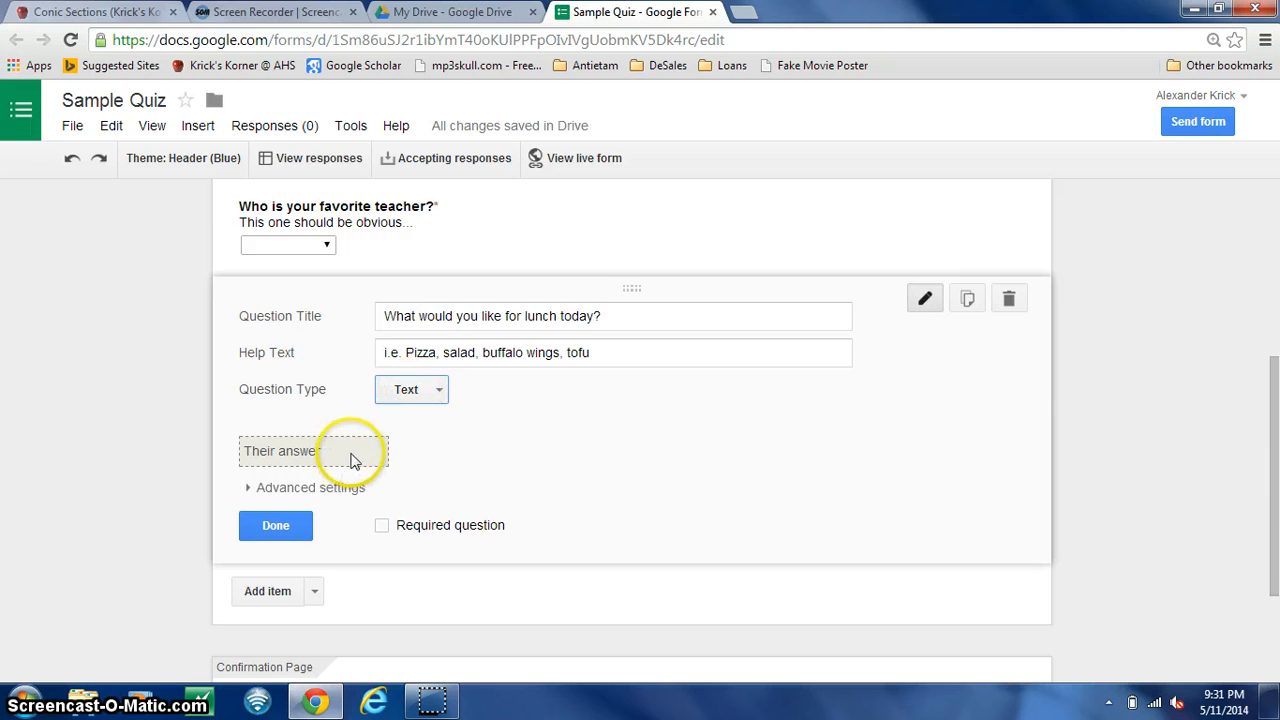
click(267, 490)
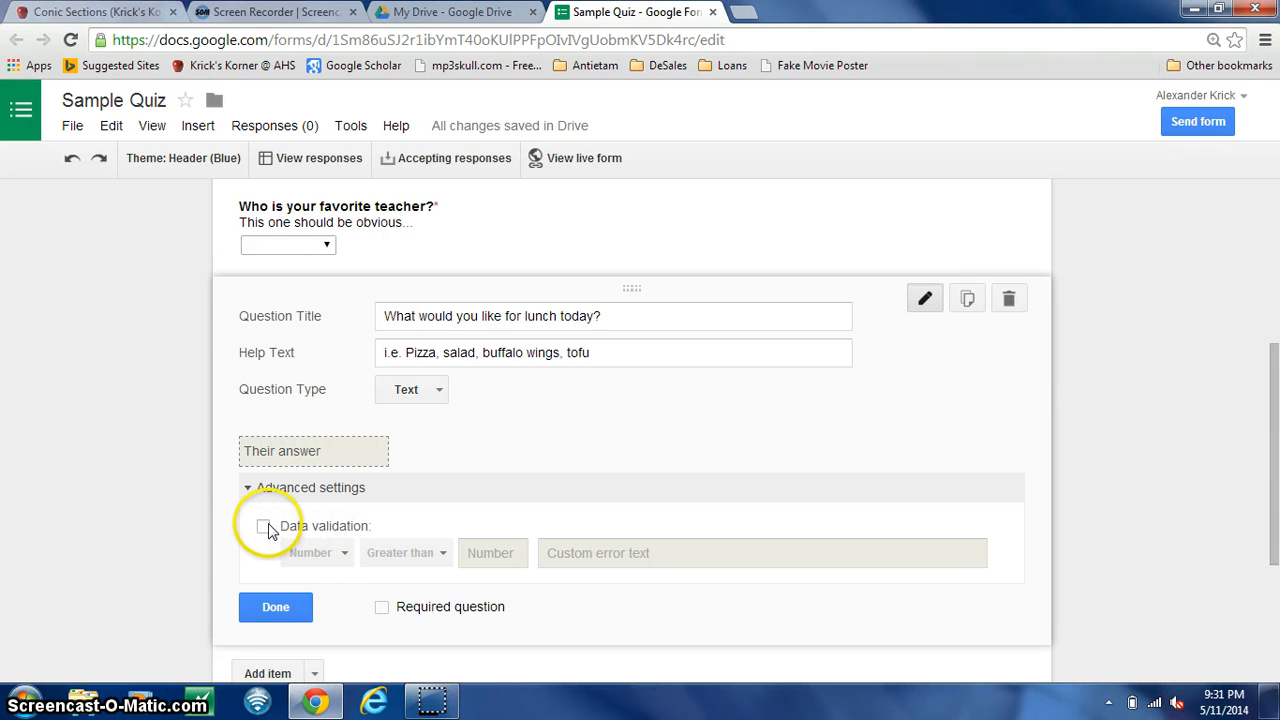
click(264, 527)
click(343, 557)
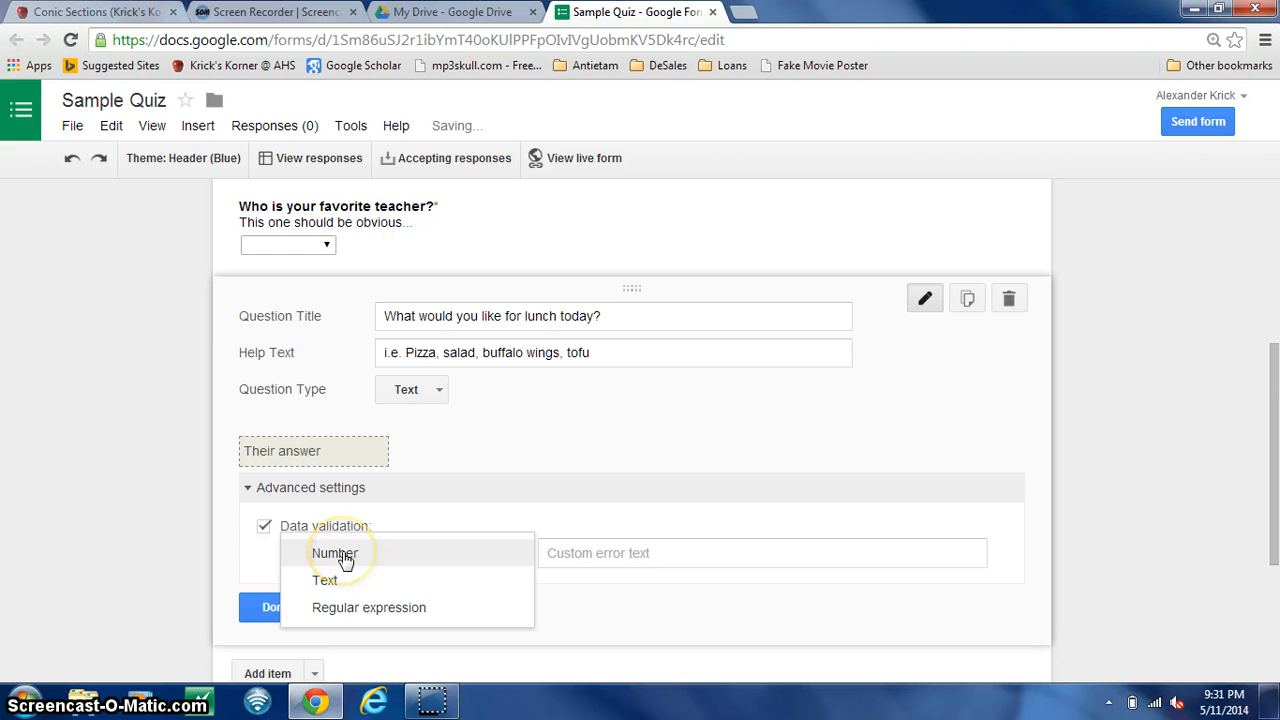
click(263, 528)
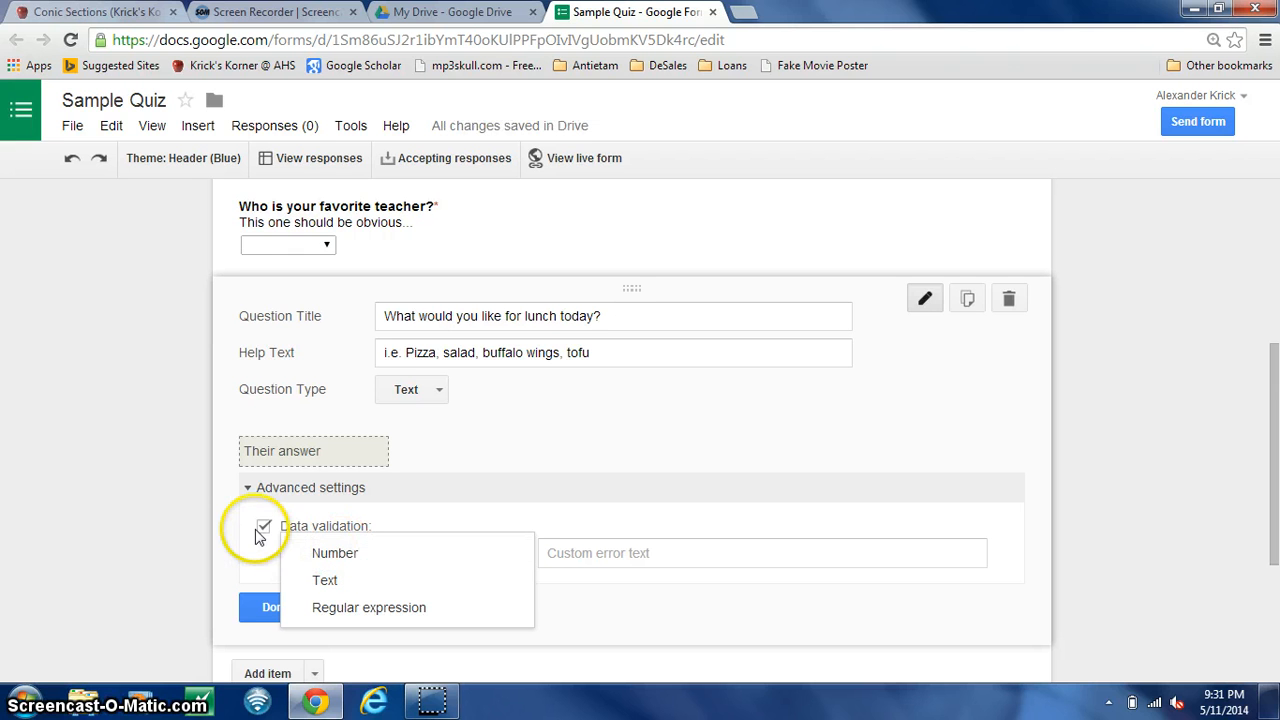
click(263, 529)
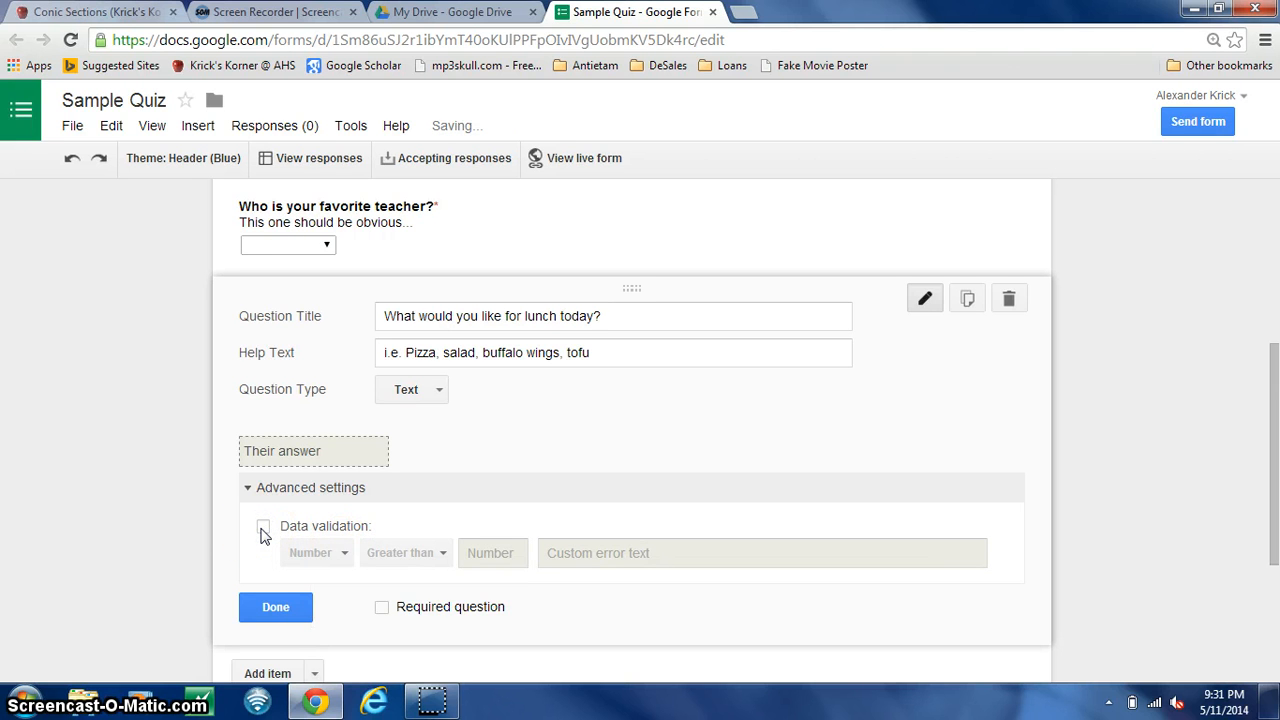
click(276, 494)
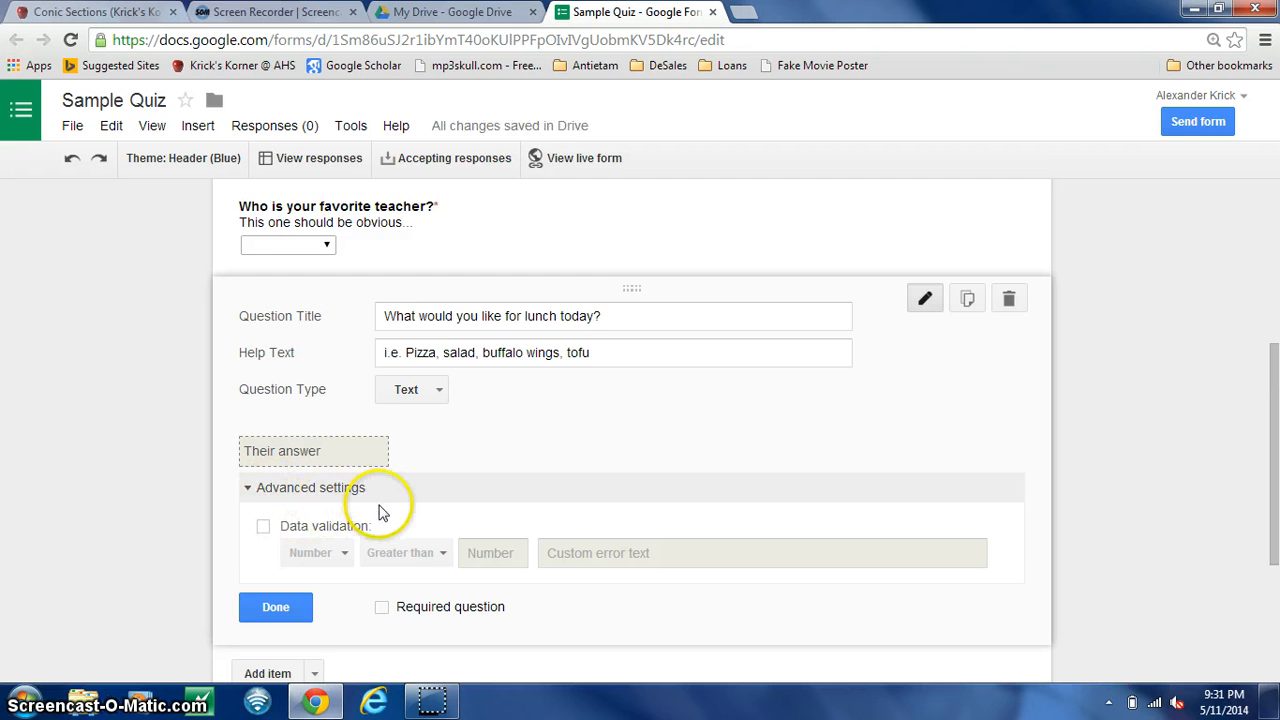
- Finish editing the lunch question
click(276, 608)
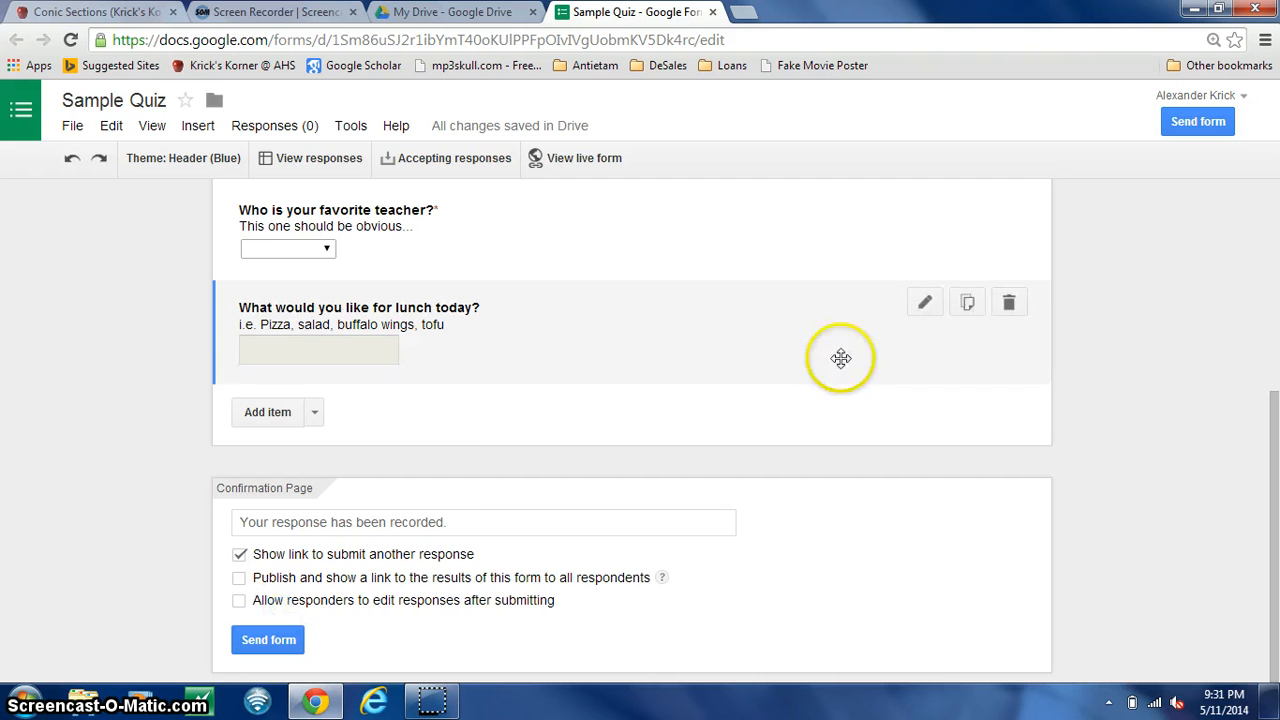
drag(1277, 415, 1278, 414)
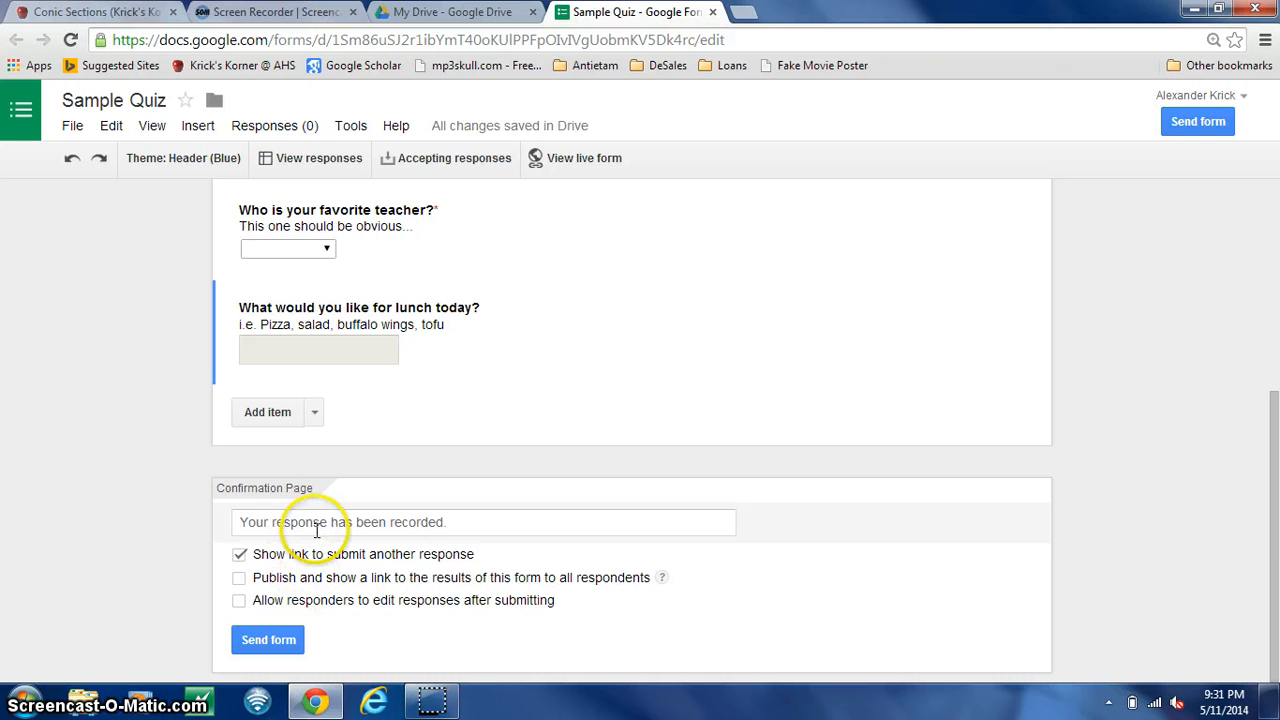
- Set the confirmation message to "Thanks, homie! Word..." and turn off the link to submit another response
click(476, 524)
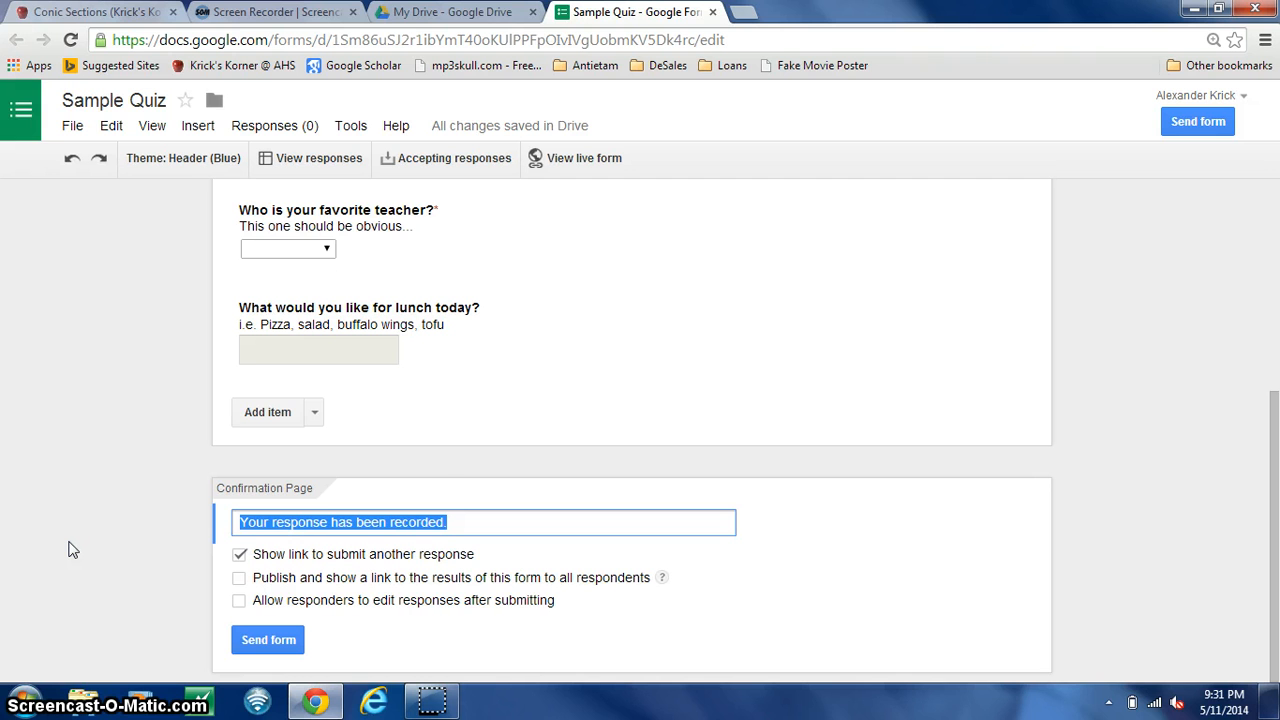
text(Thanks, homie!  Word...)
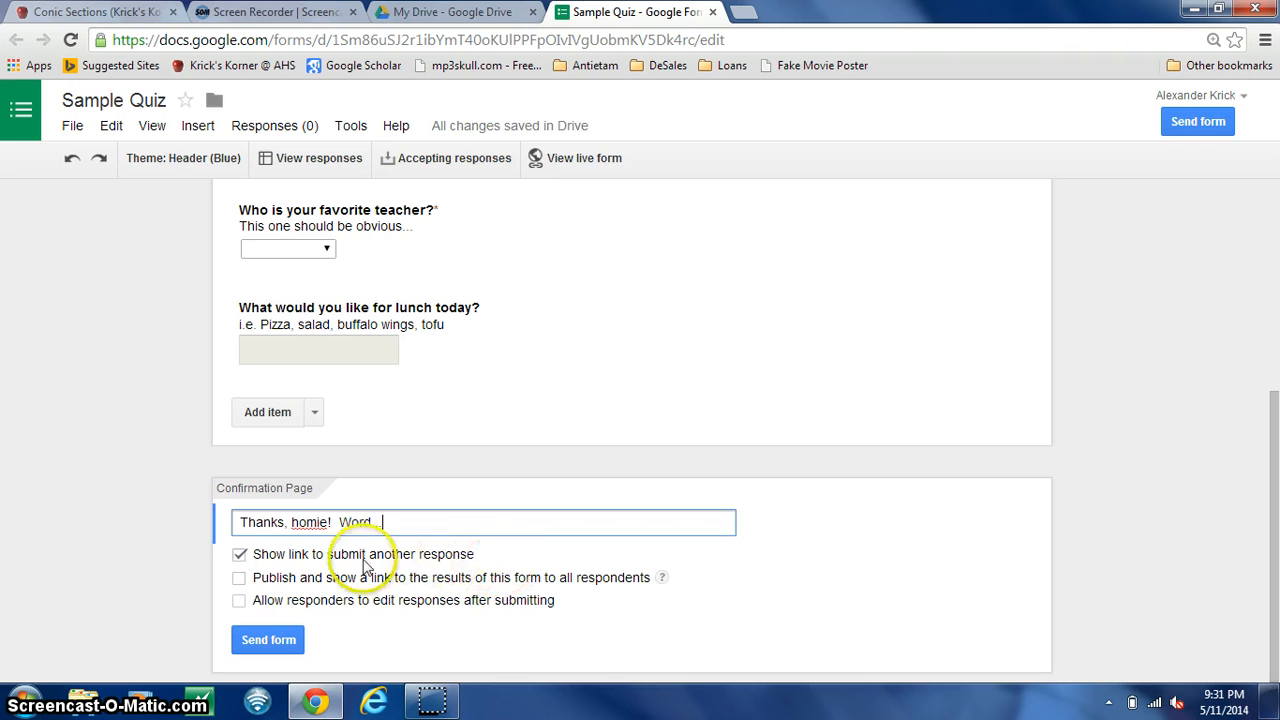
click(239, 555)
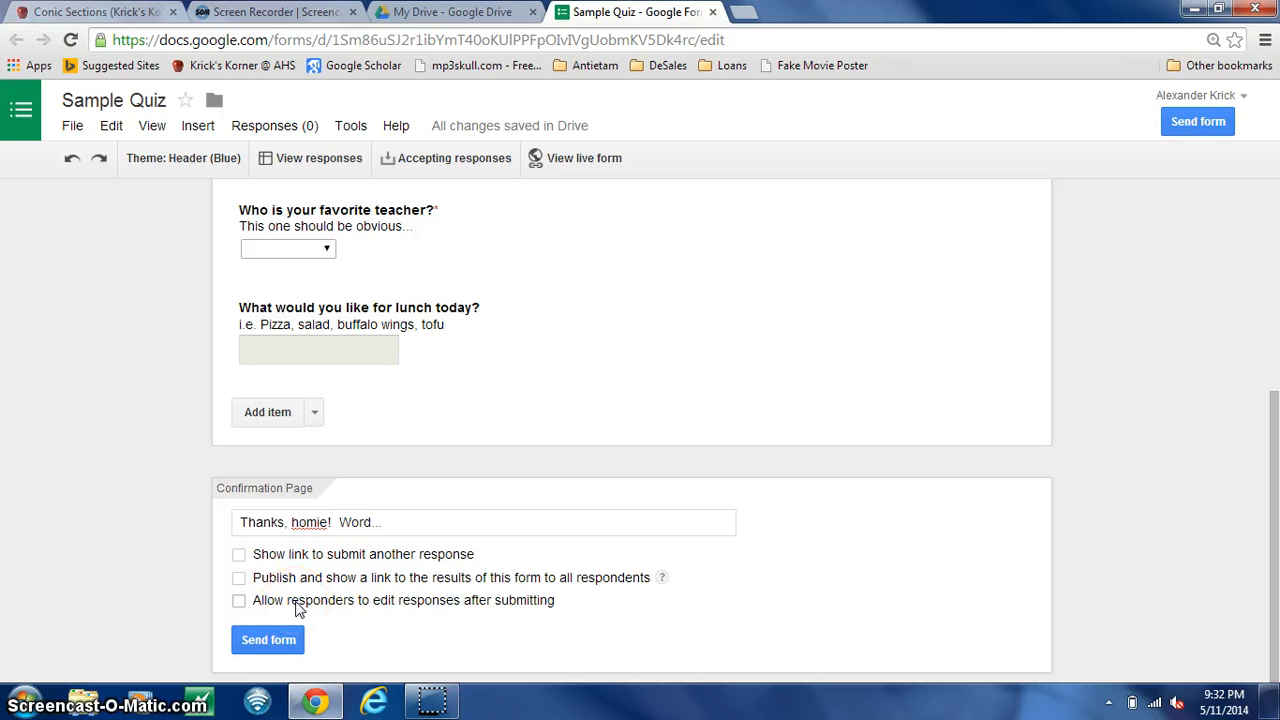
click(239, 601)
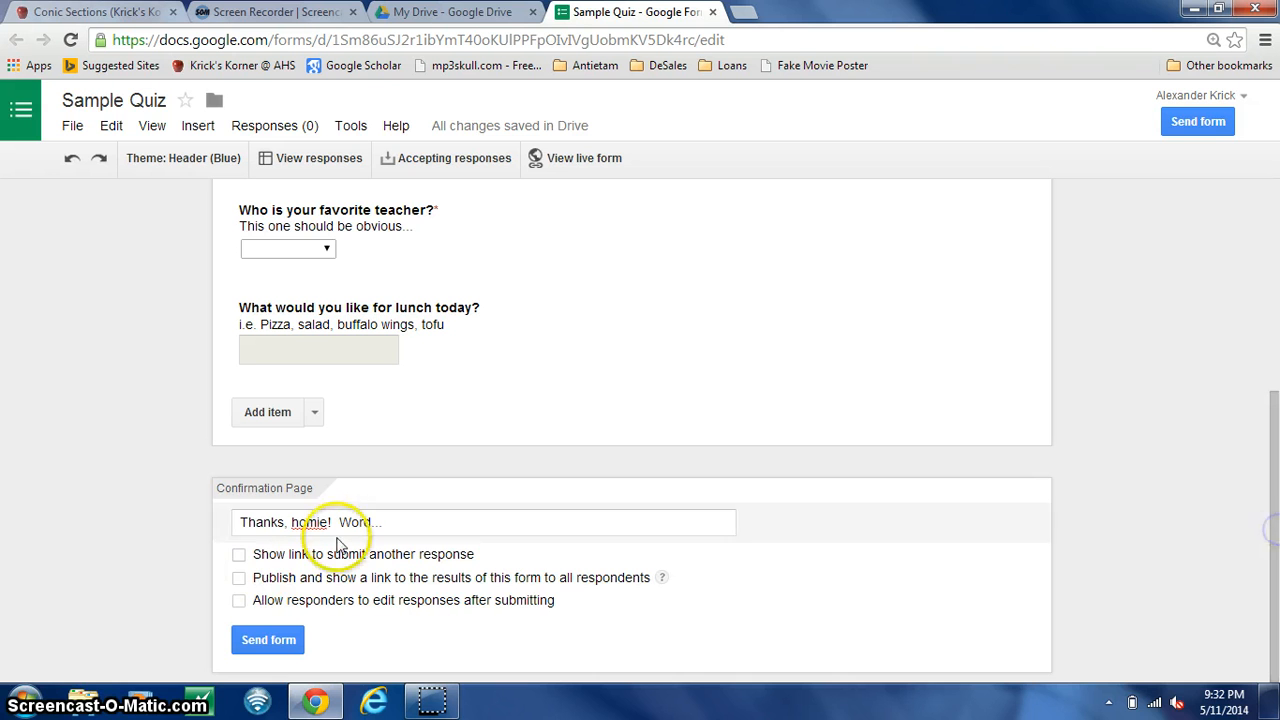
- Copy the form's HTML embed code from its sending options and close the embed dialog
click(270, 640)
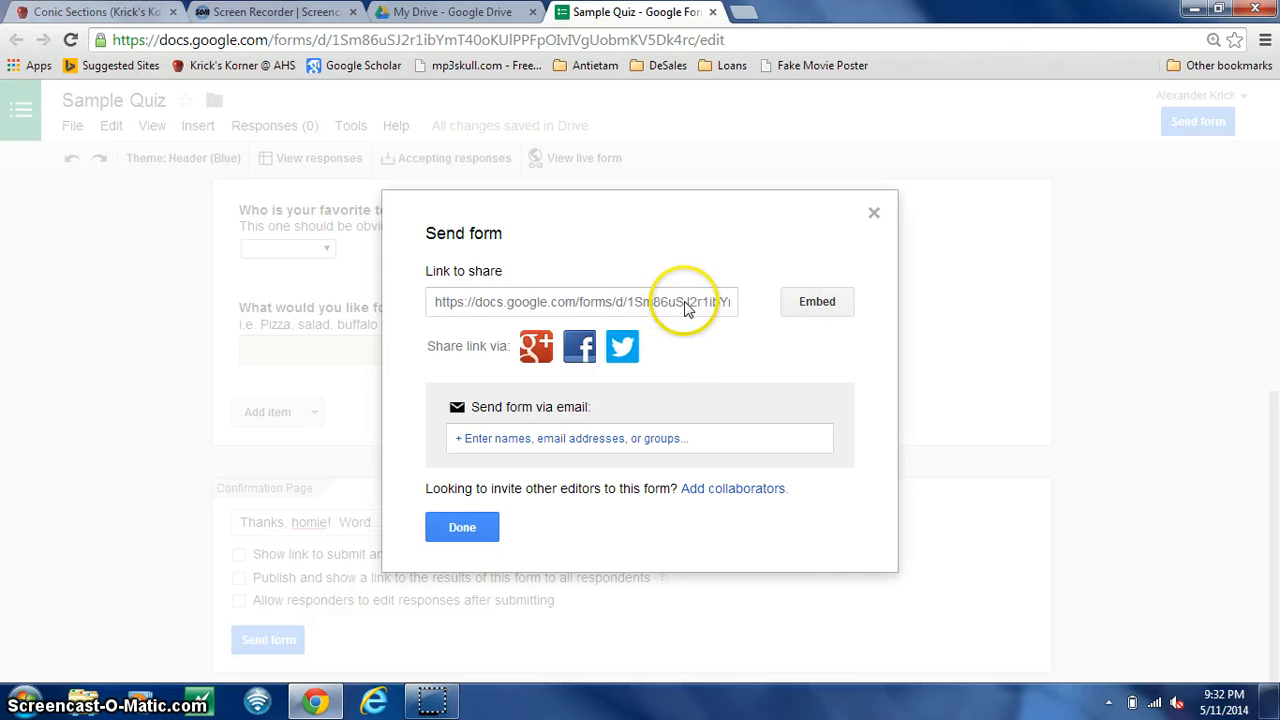
click(817, 303)
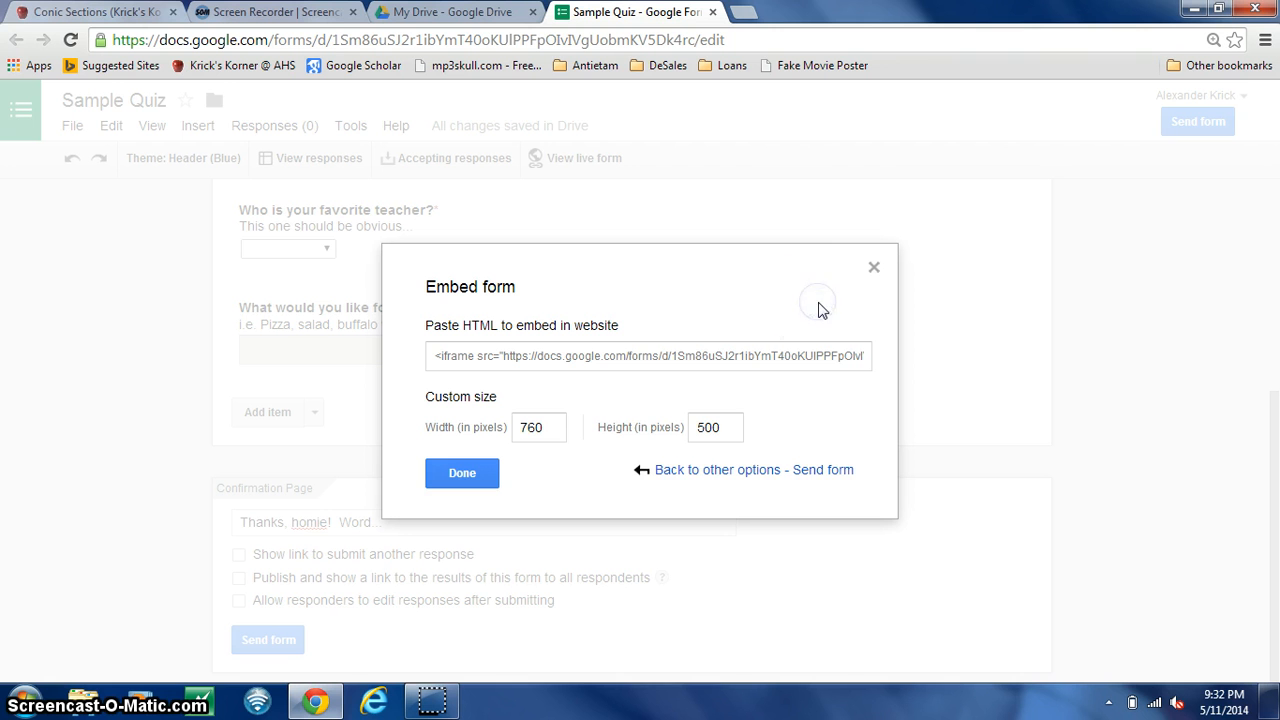
click(618, 357)
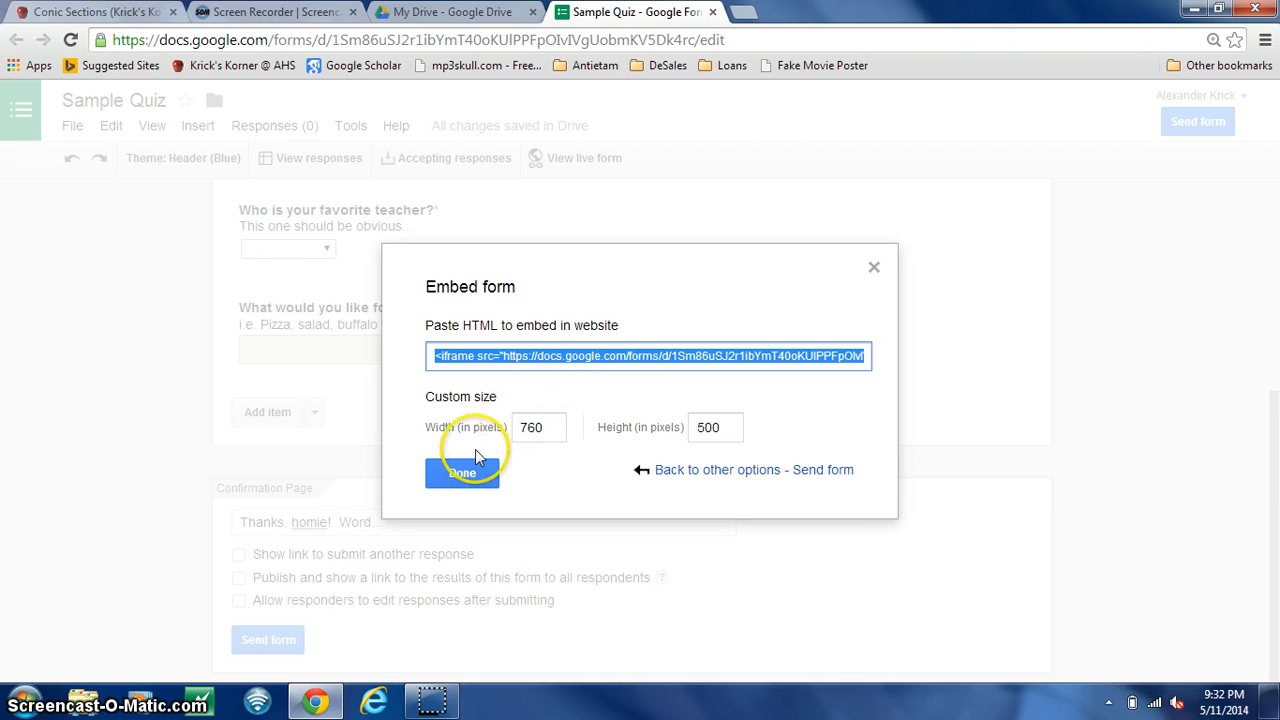
click(458, 476)
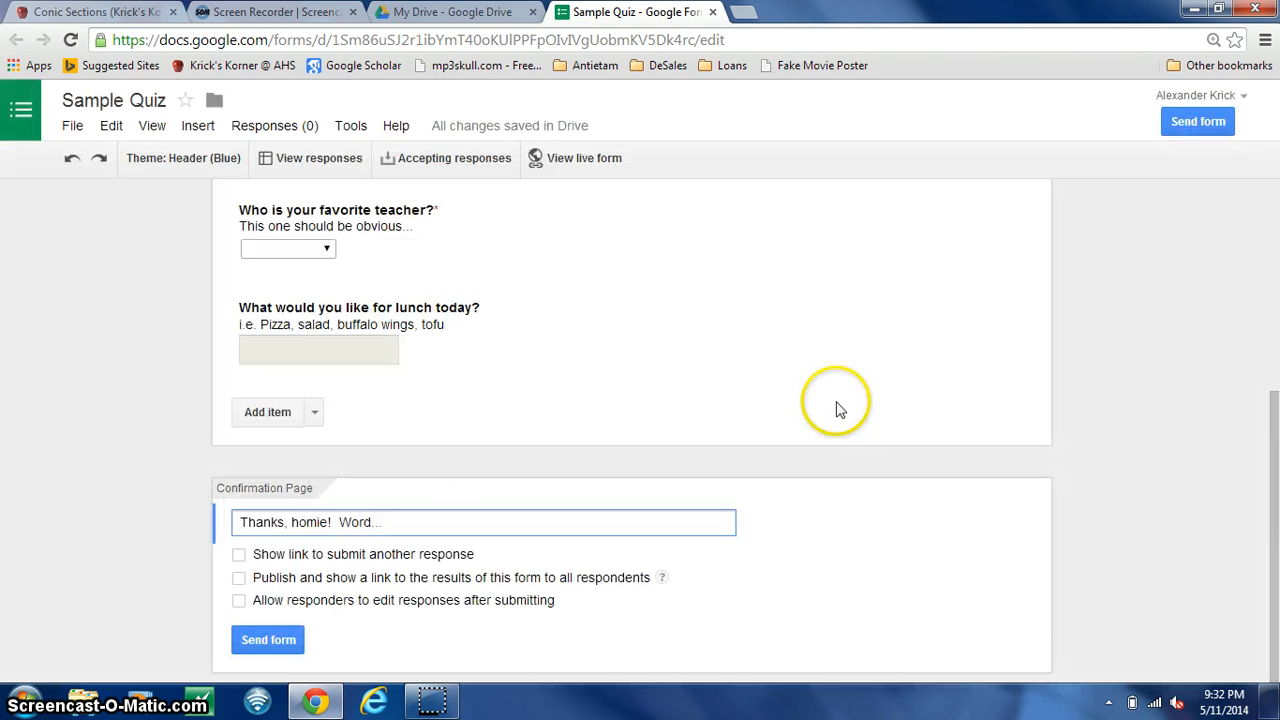
- Switch to the Conic Sections page in Google Sites, open it for editing, and start a new line below the "Last piece" sentence
drag(1276, 424, 1276, 214)
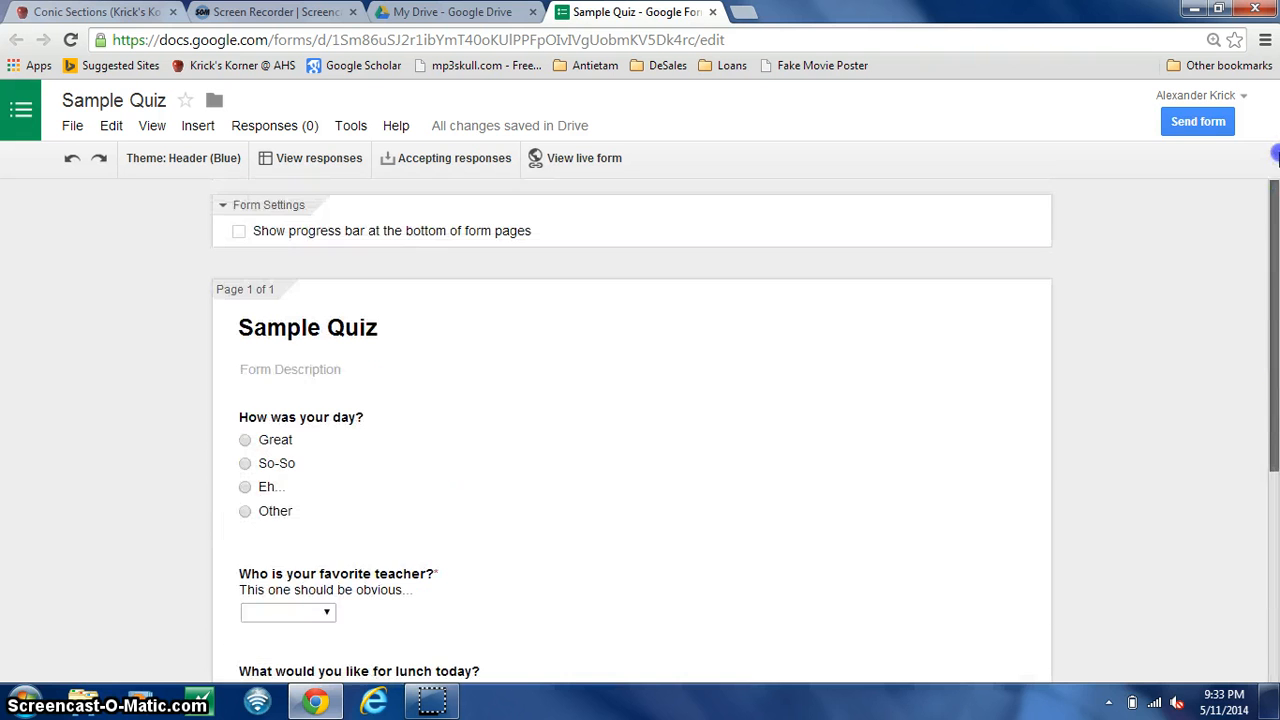
click(76, 12)
drag(1272, 349, 1271, 123)
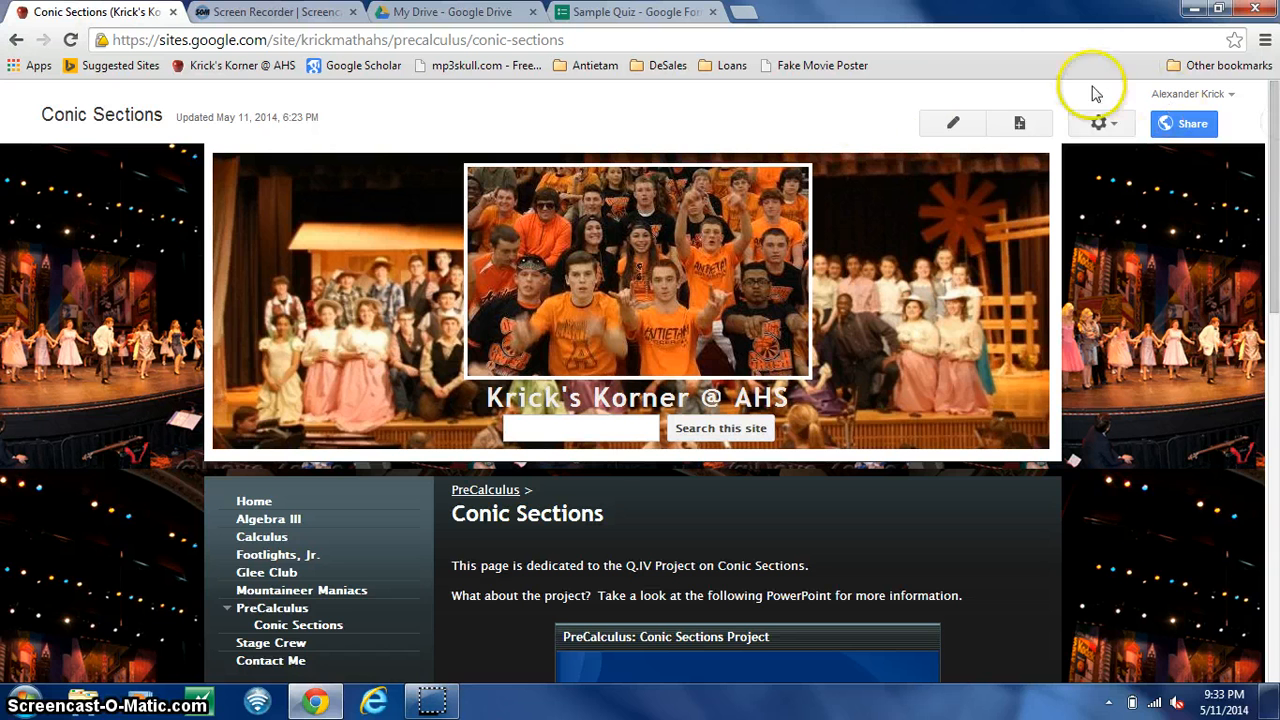
click(949, 132)
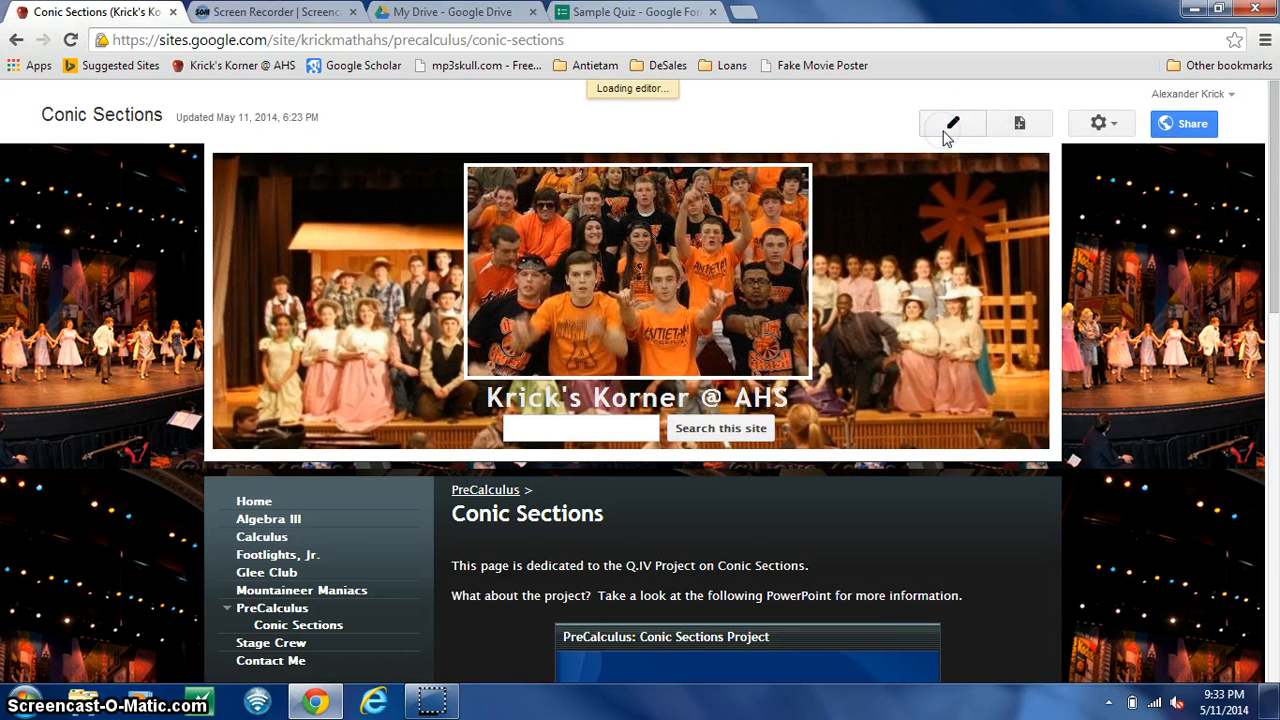
drag(1276, 210, 1276, 568)
click(950, 415)
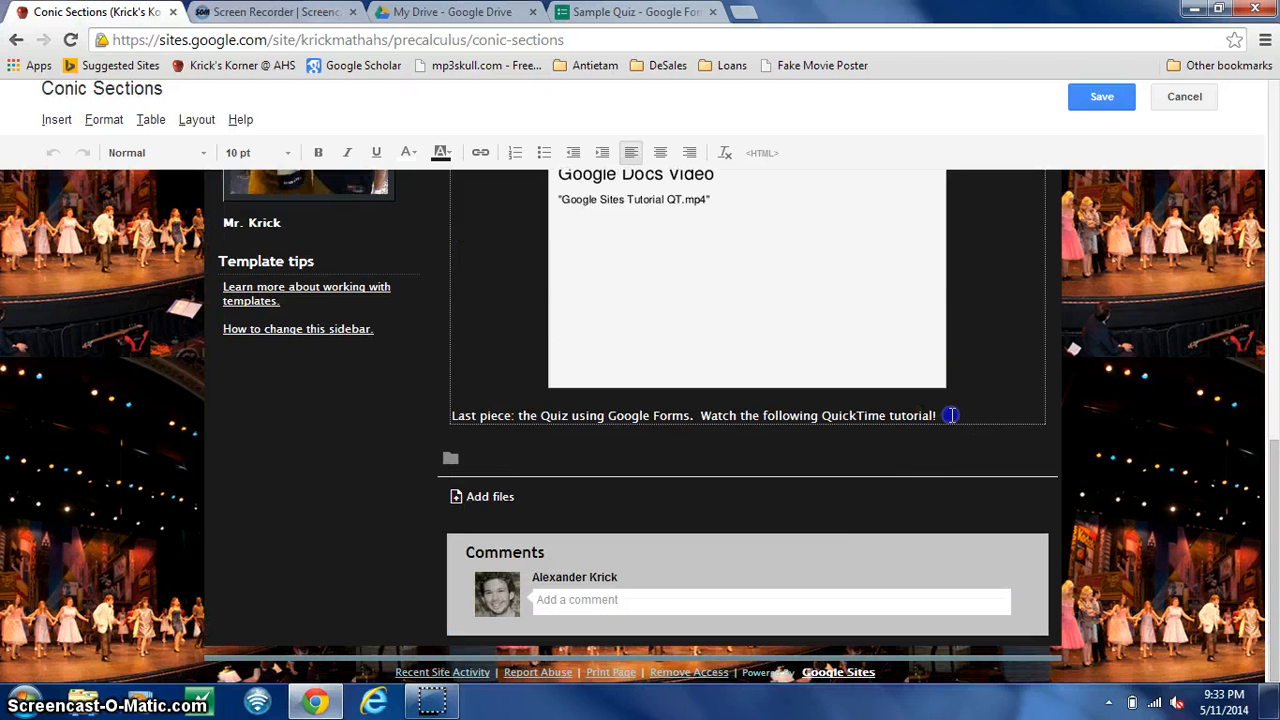
key(Return)
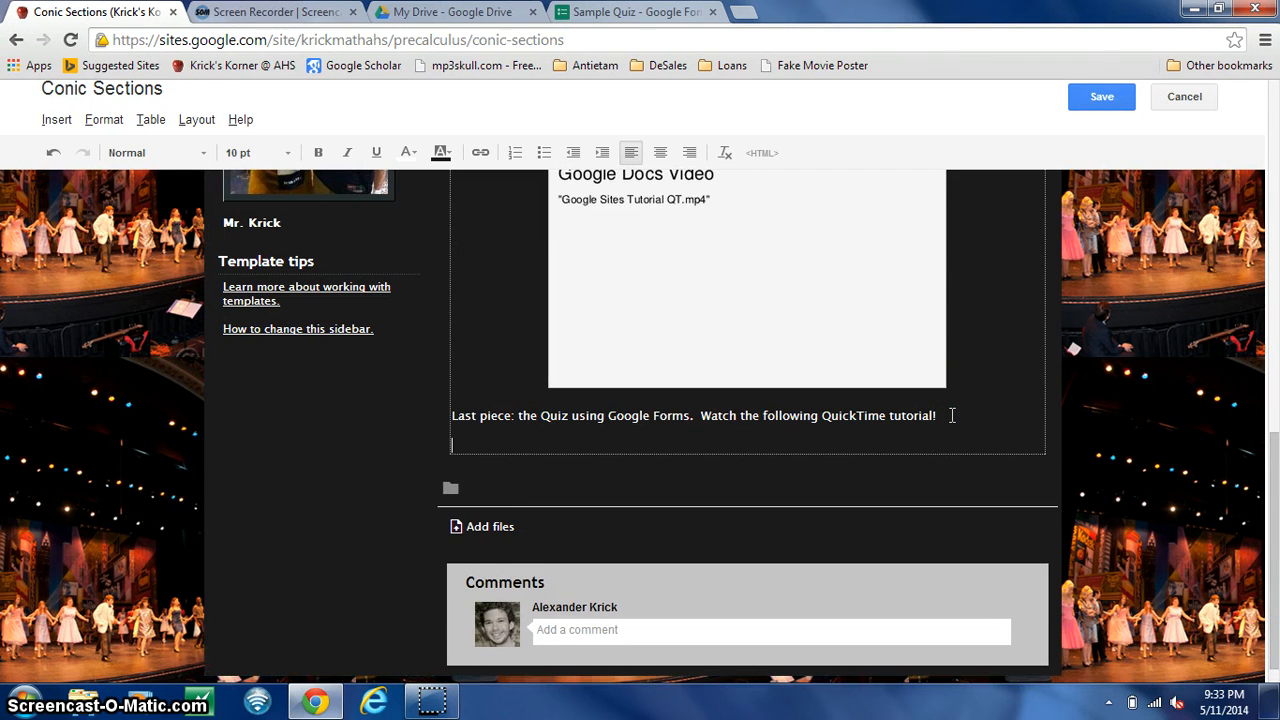
- Search the gadgets for "embed gadget", add the Embed gadget on the new line, and paste the form's embed code as its snippet
click(52, 120)
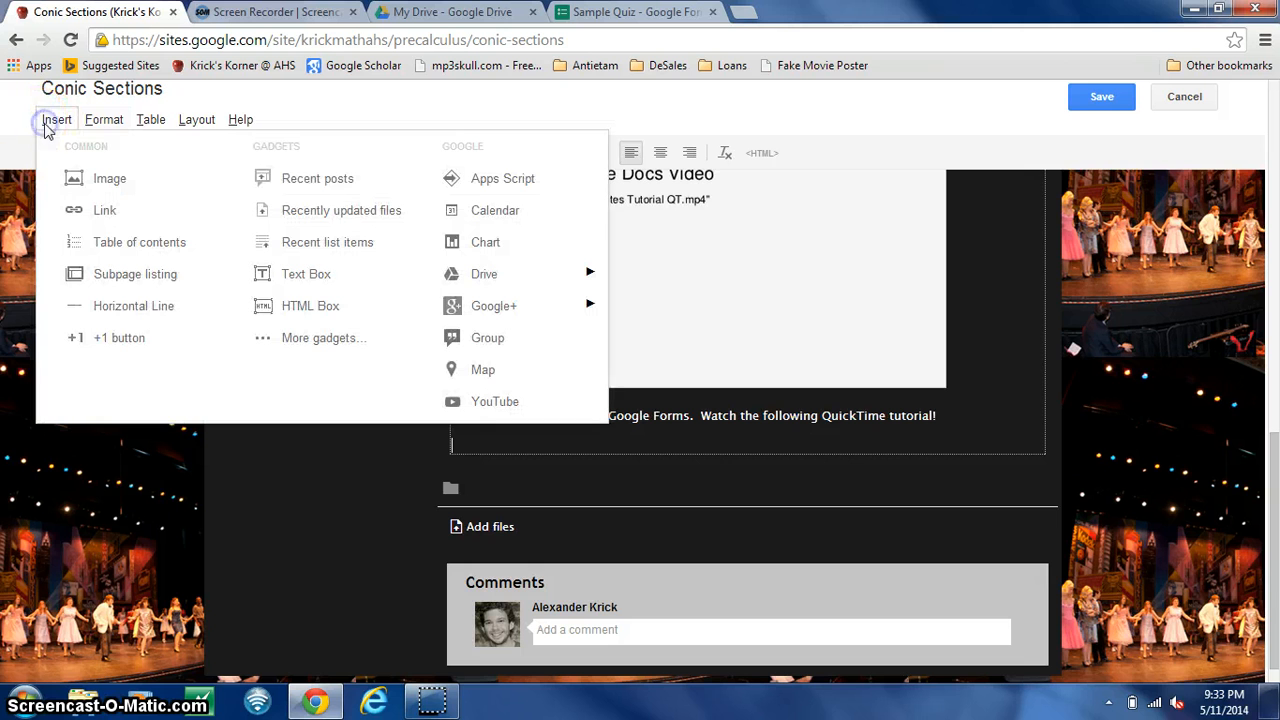
click(331, 350)
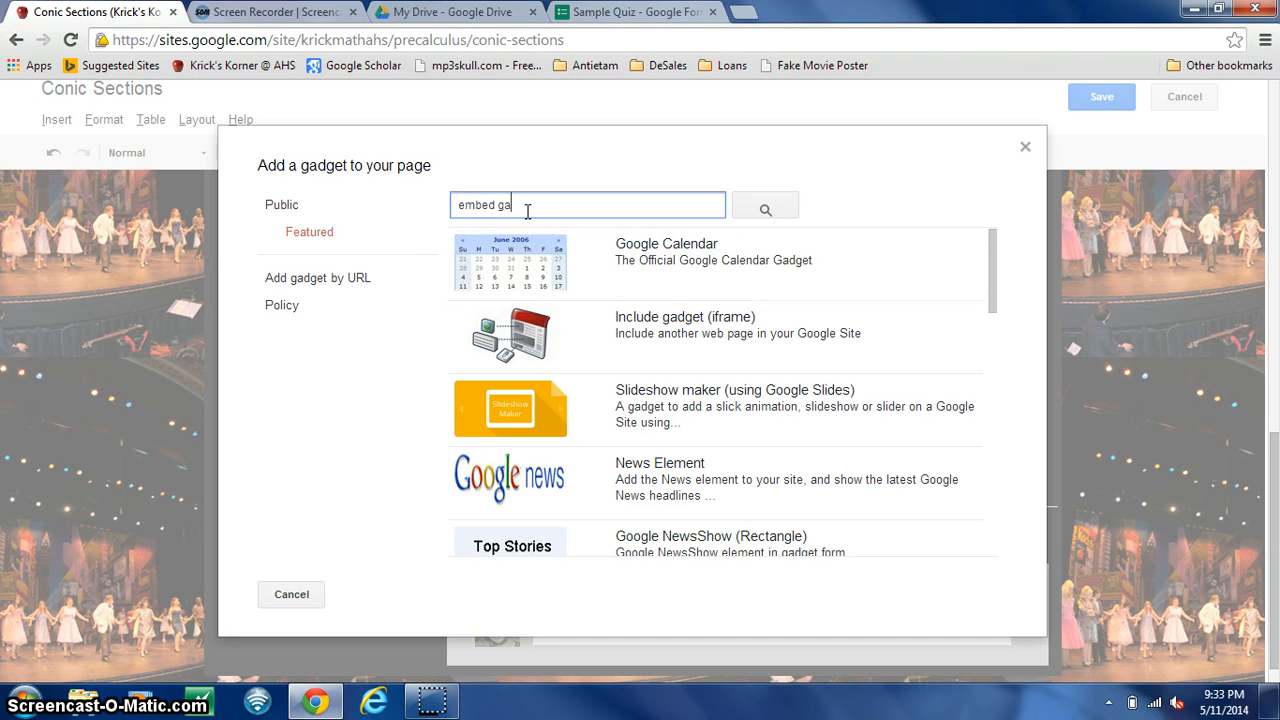
text(embed gadget)
key(Return)
click(636, 335)
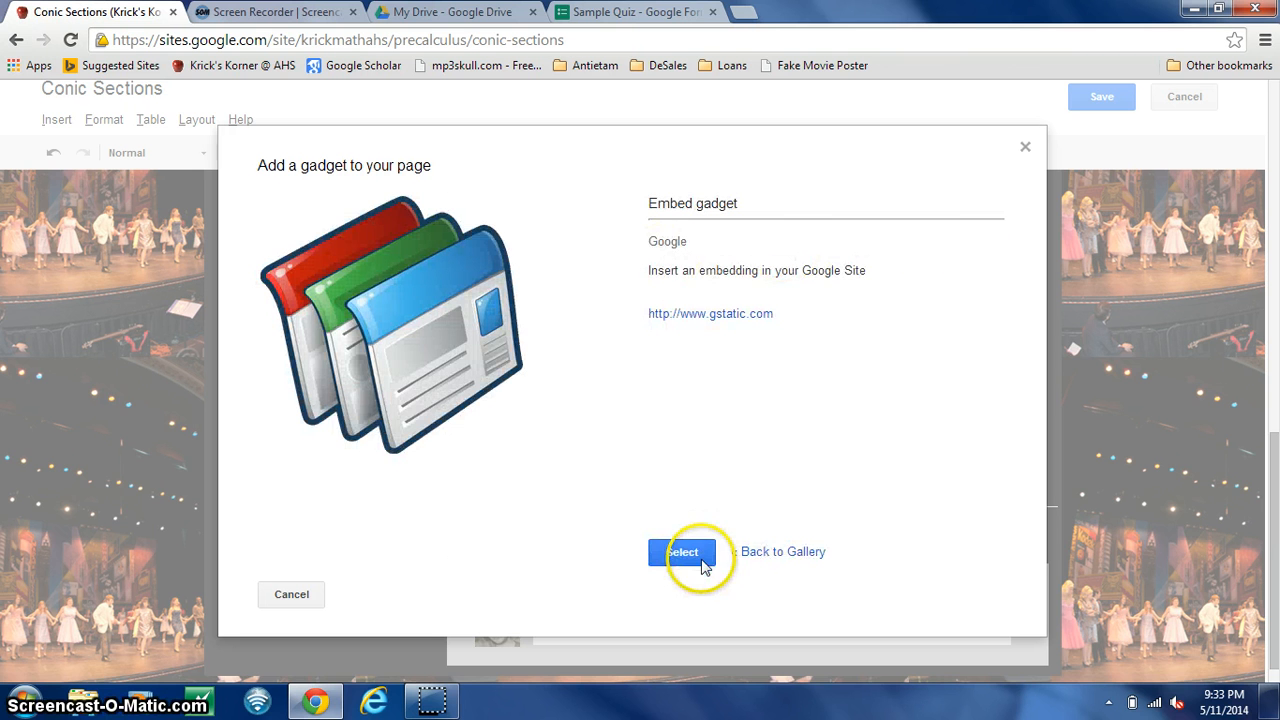
click(679, 563)
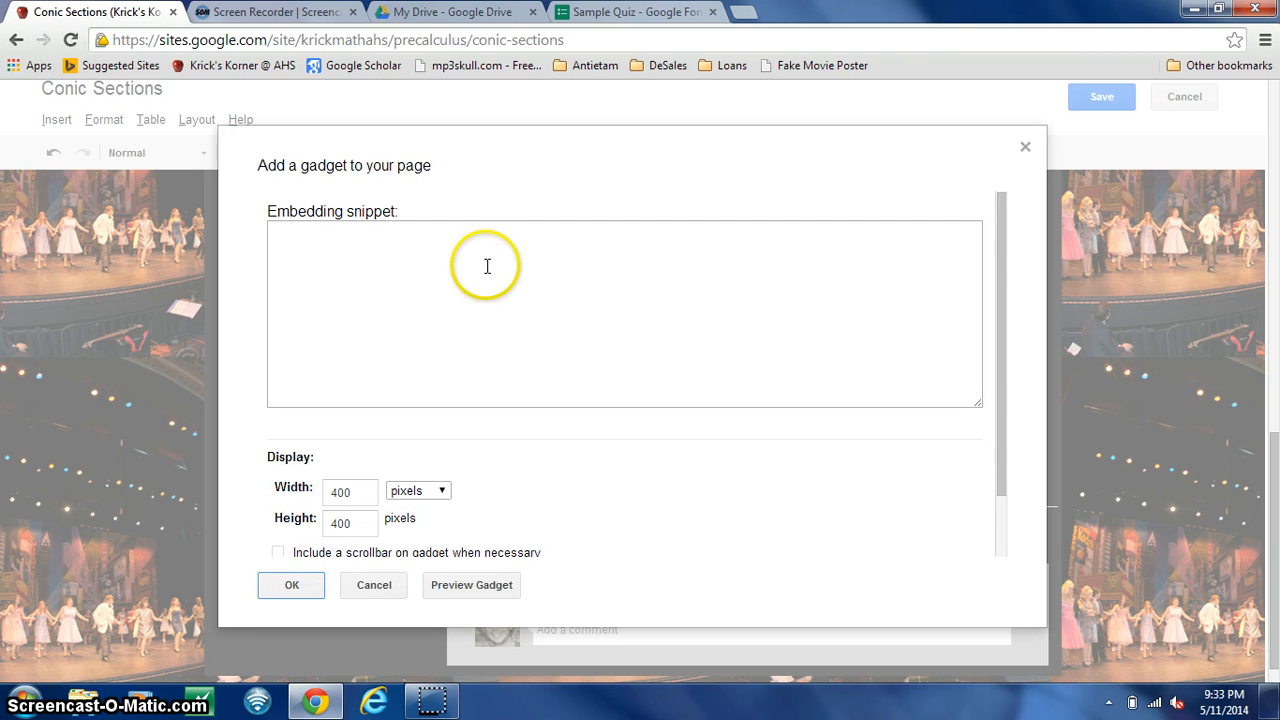
click(485, 266)
text(<iframe src="https://docs.google.com/forms/d/1Sm86uSJ2r1ibYmT40oKUlPPFpOIvIVgUobmKV5Dk4rc/viewform?embedded=true" width="760" height="500" frameborder="0" marginheight="0" marginwidth="0">Loading...</iframe>)
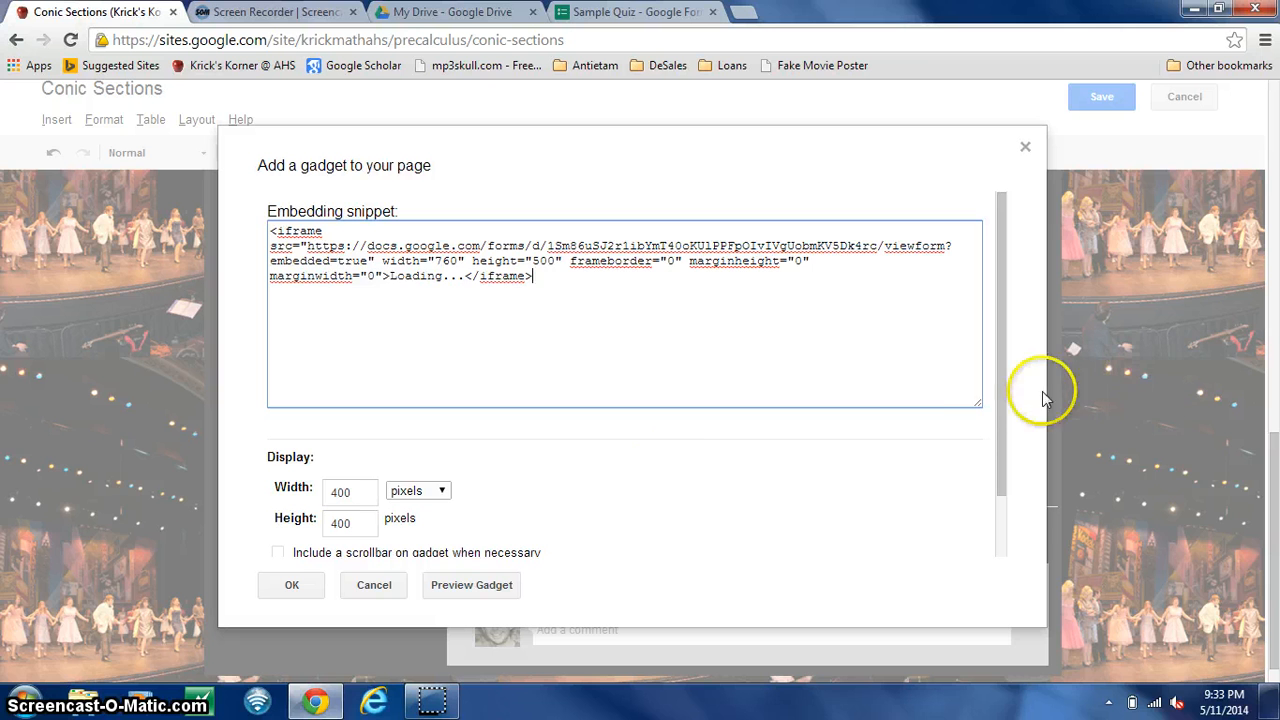
- Include a scrollbar on the gadget, title it "How Was Your Day Quiz", and insert it into the page
drag(1002, 406, 1004, 523)
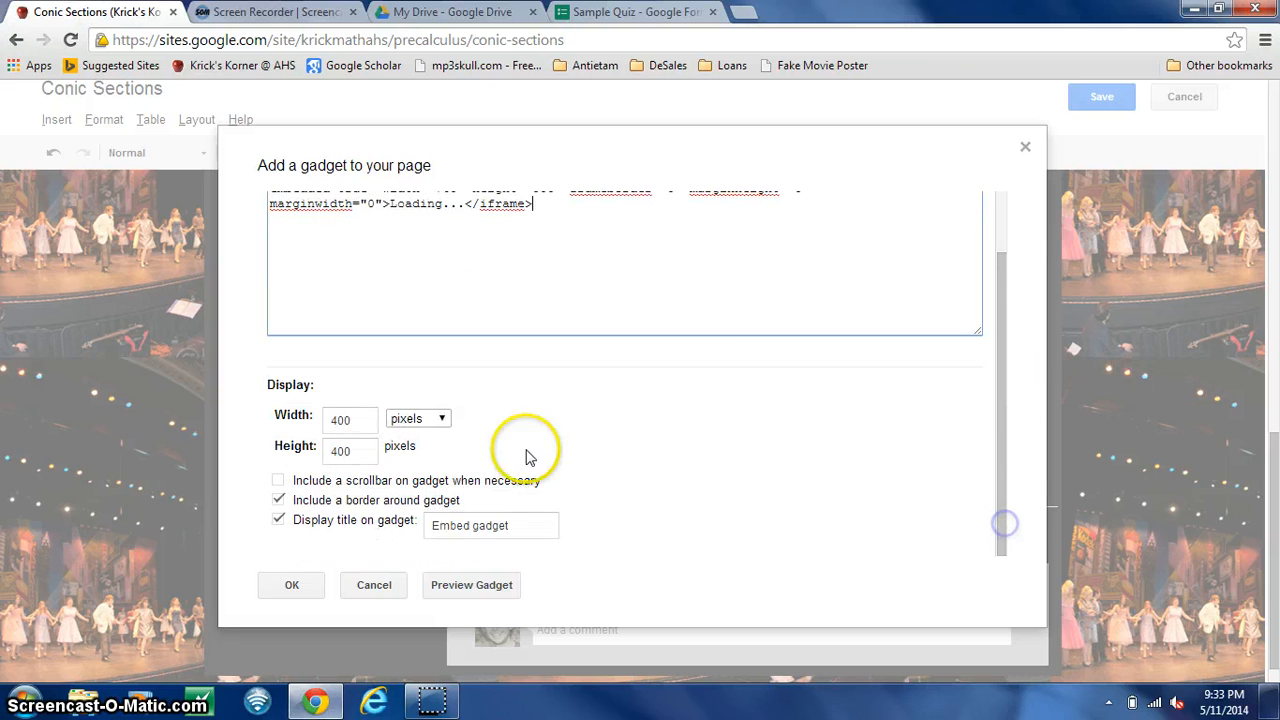
click(278, 484)
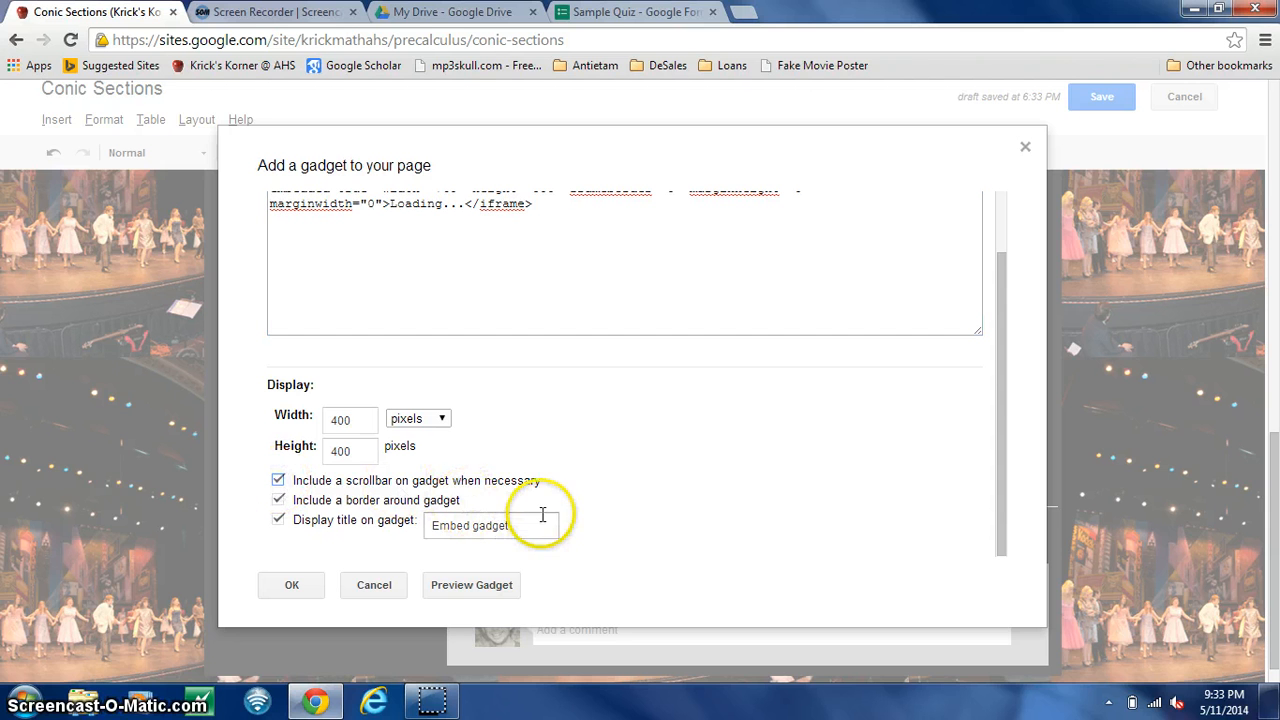
drag(529, 528, 362, 520)
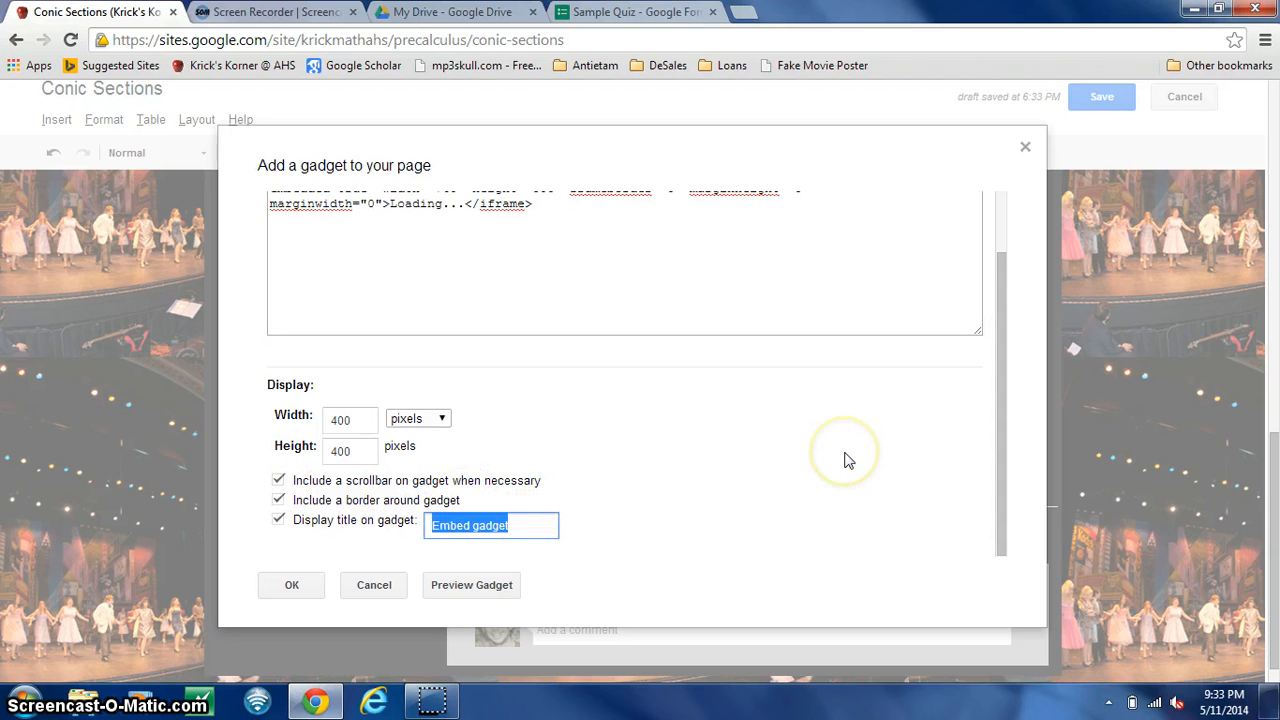
text(How Was Your Day Quiz)
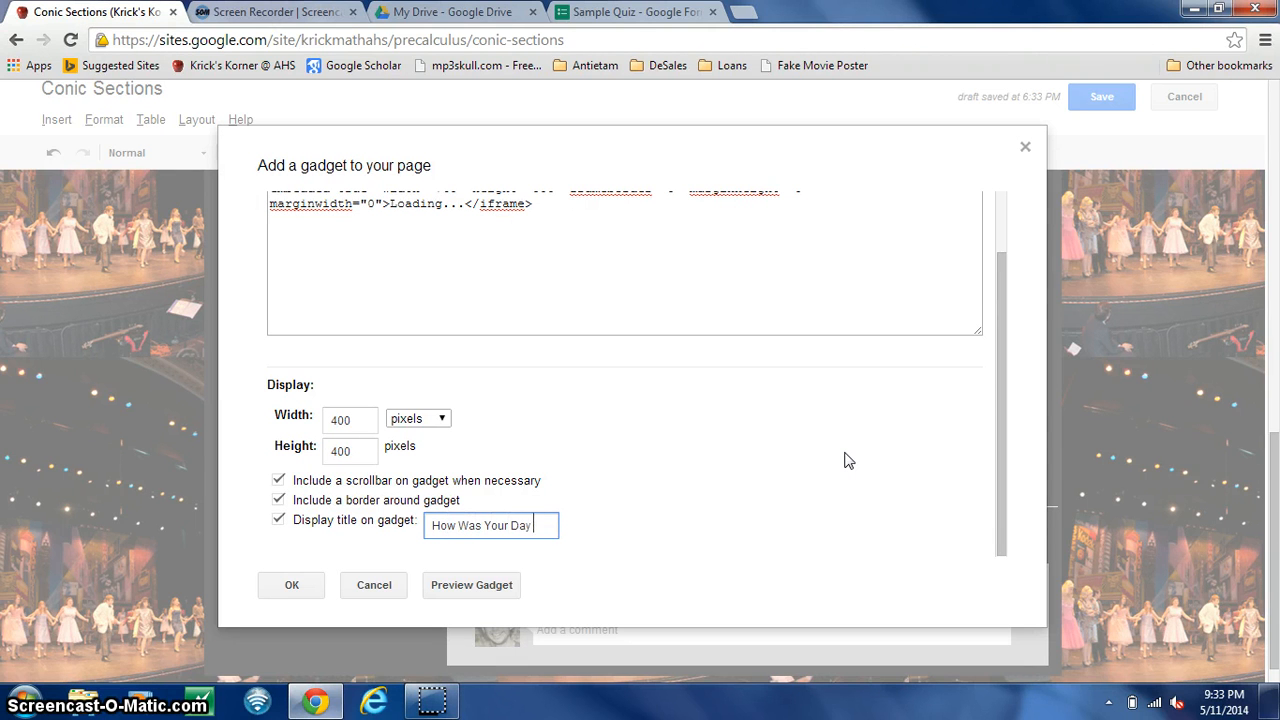
click(289, 586)
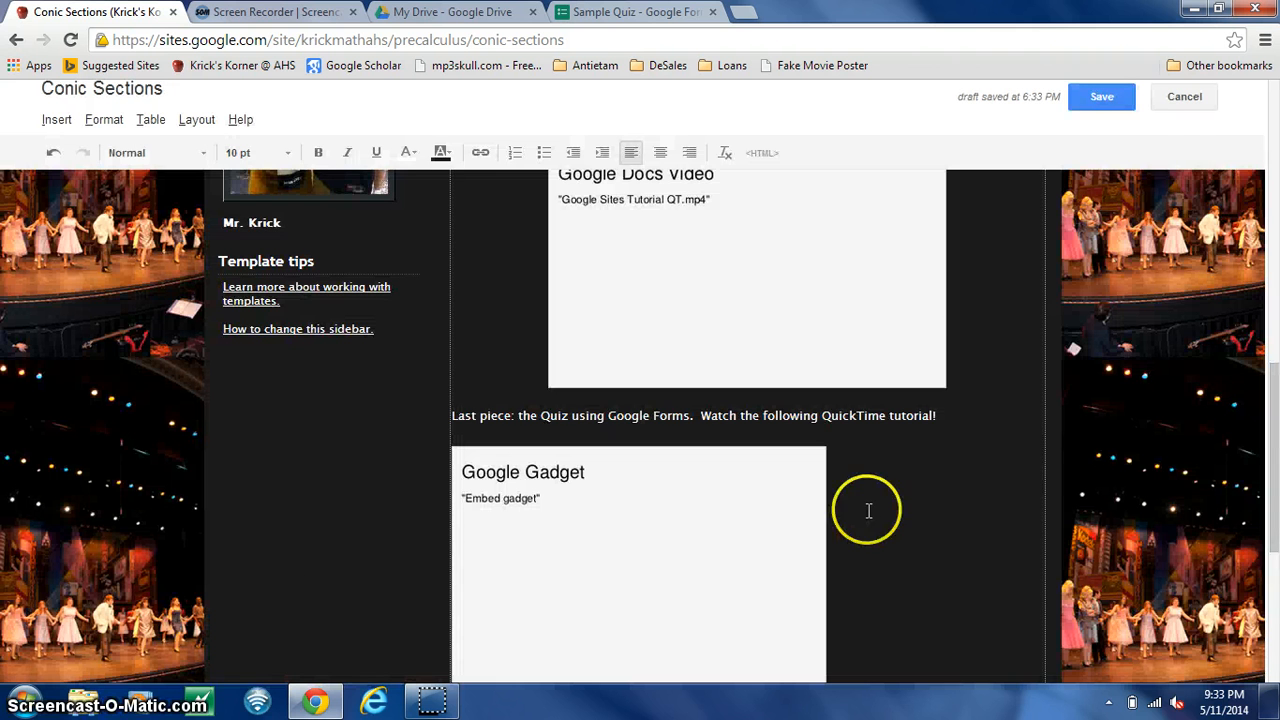
- Center the embedded quiz gadget on the page and save the page changes
click(651, 574)
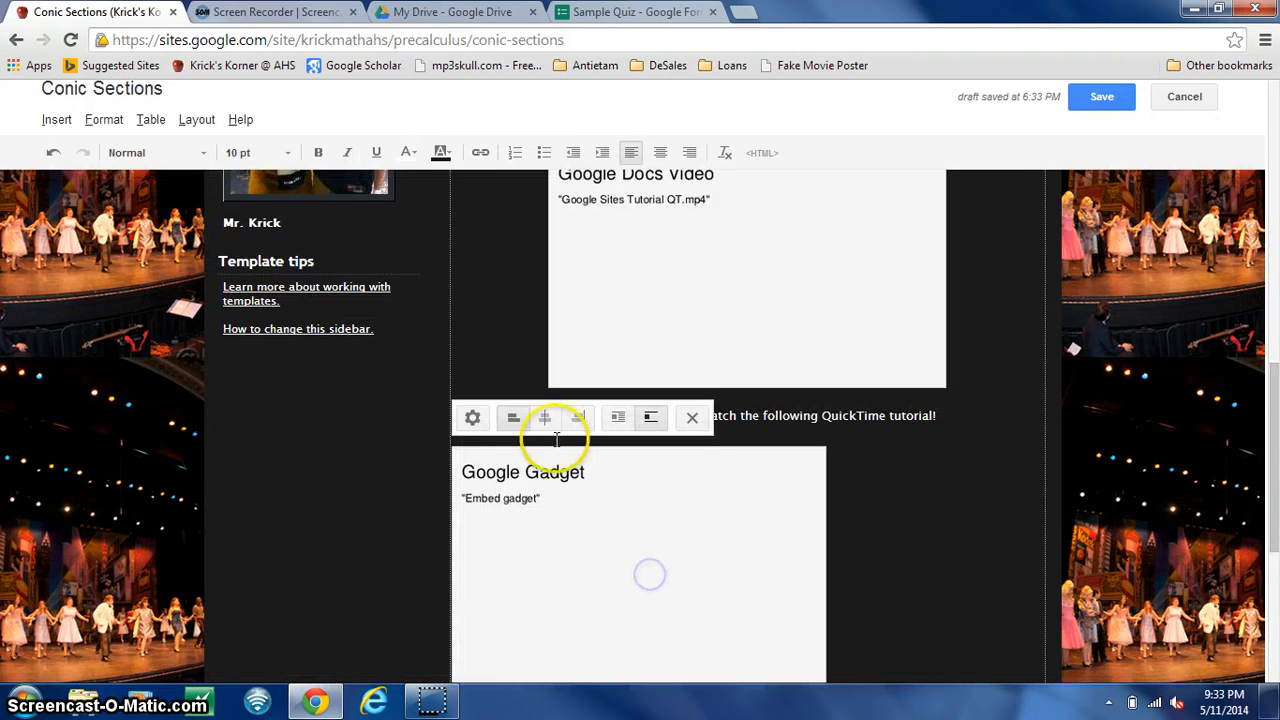
click(544, 416)
click(1102, 97)
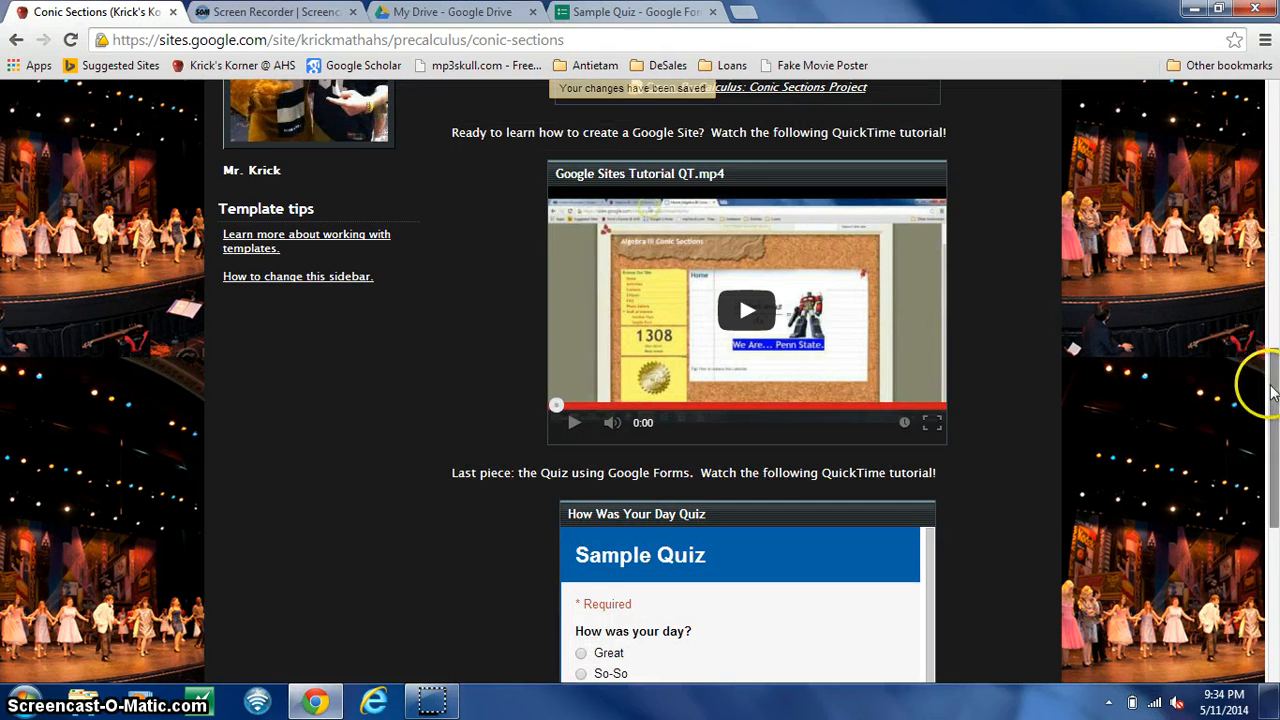
- In the embedded quiz, answer "How was your day?" with "Eh..." and choose the site owner's nickname as favorite teacher
scroll(1257, 375, down, 3)
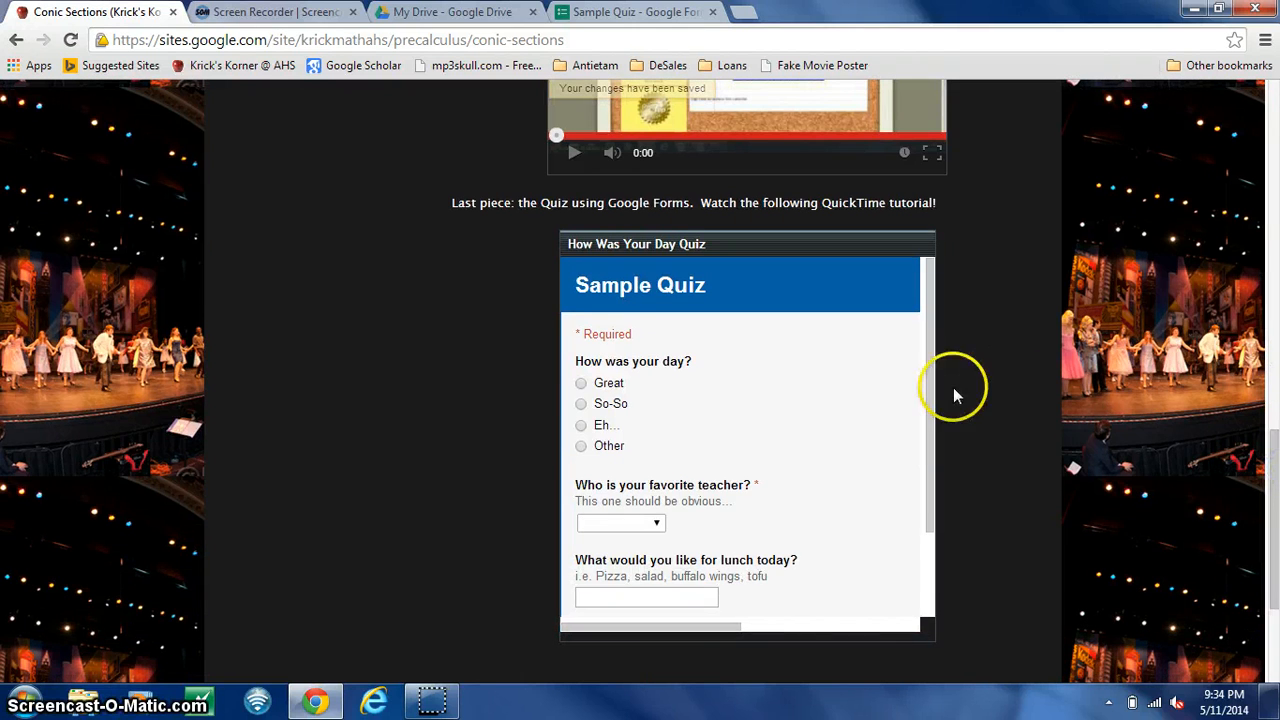
drag(923, 389, 937, 477)
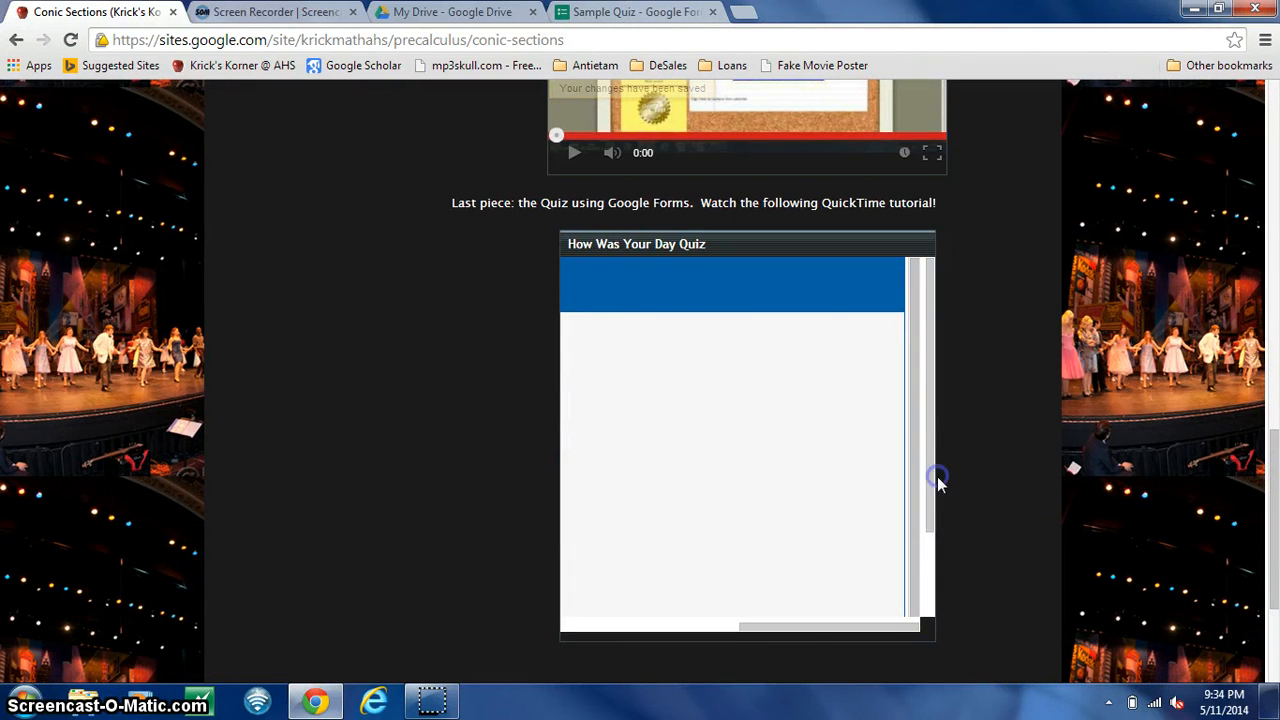
drag(791, 631, 614, 622)
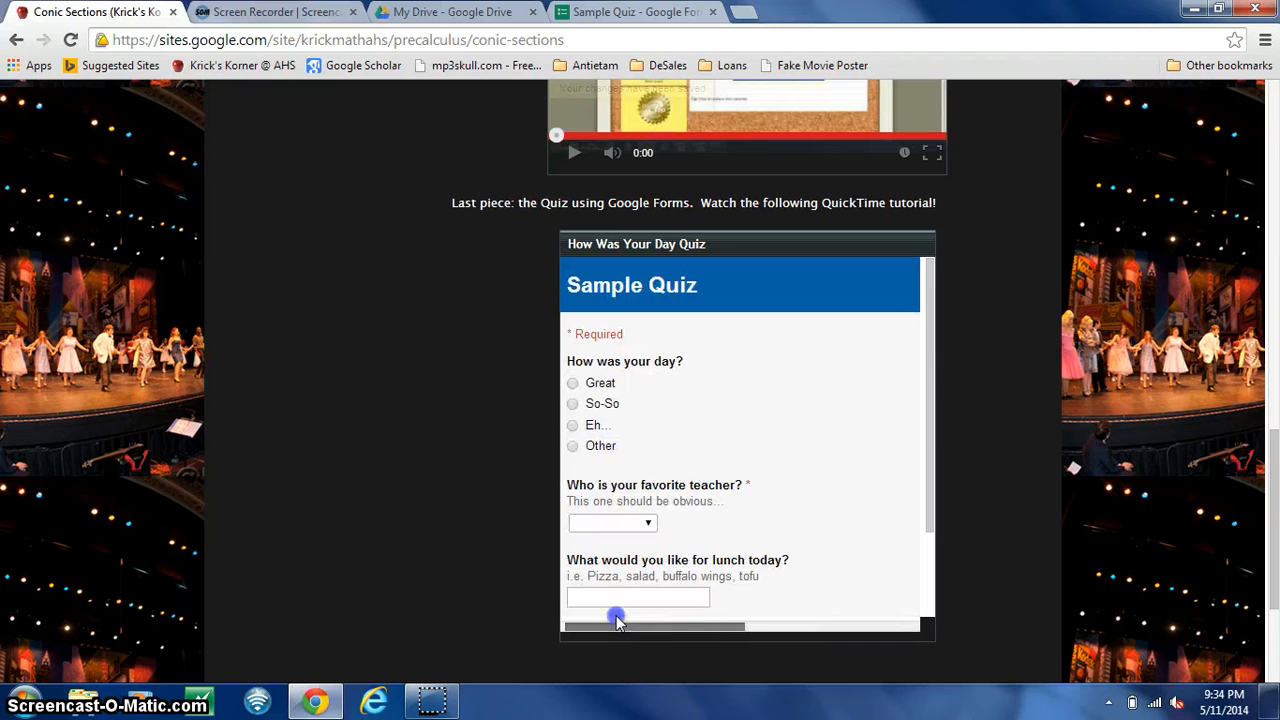
drag(934, 397, 909, 586)
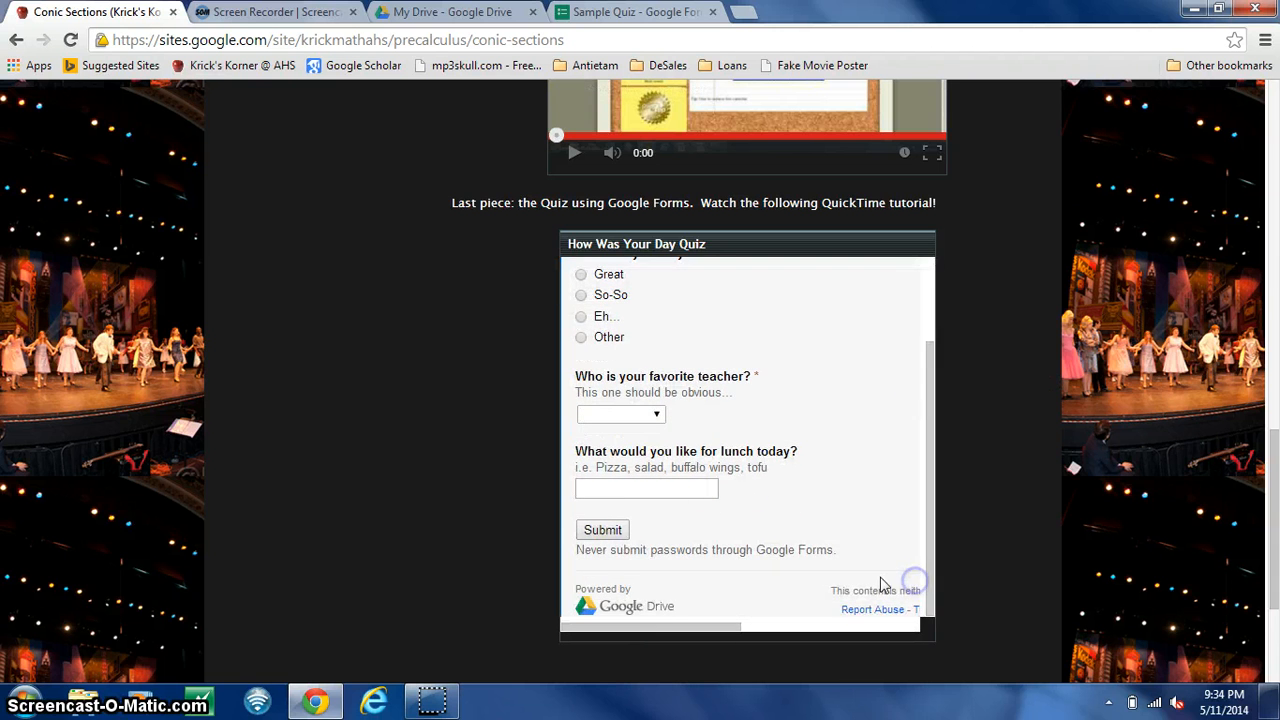
drag(931, 429, 917, 330)
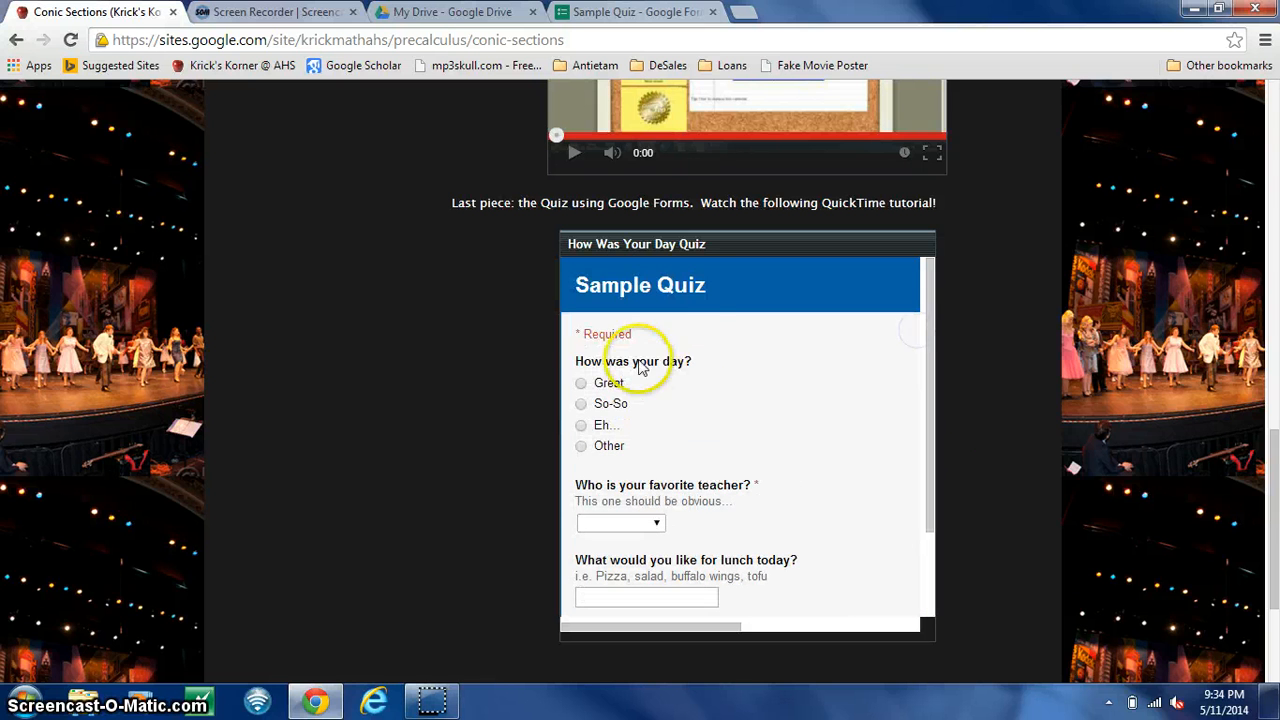
click(582, 426)
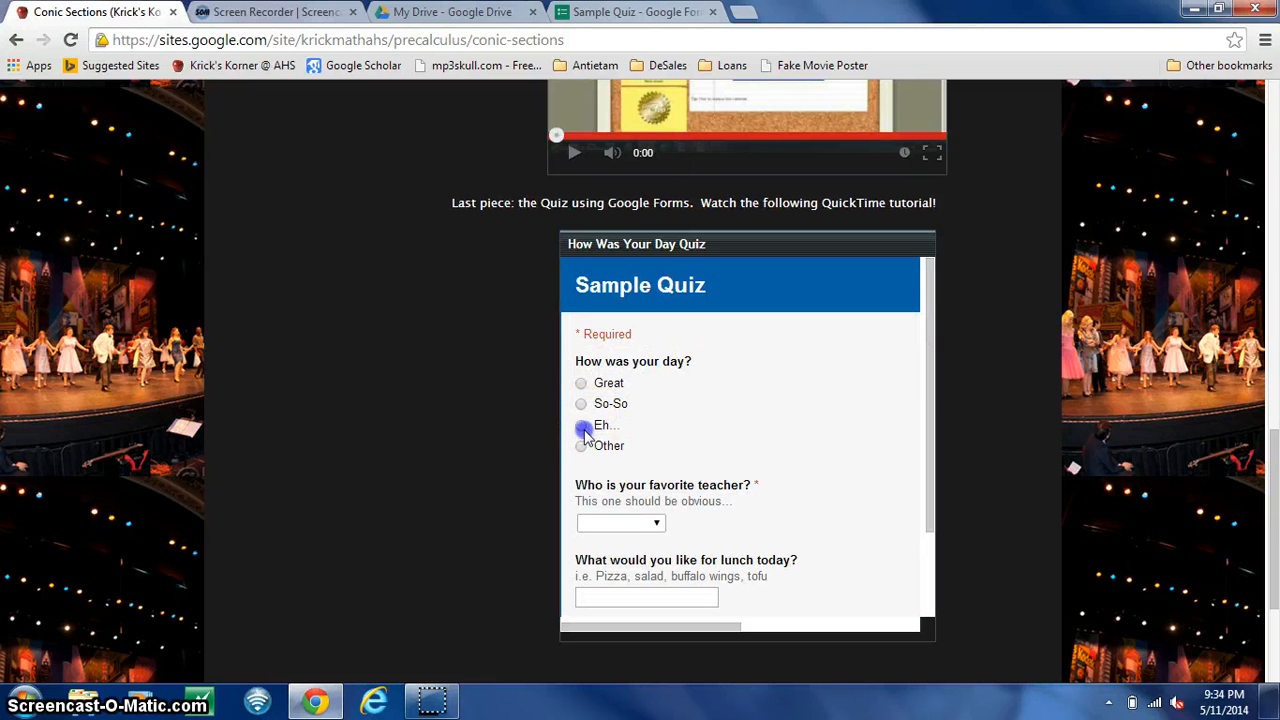
click(651, 523)
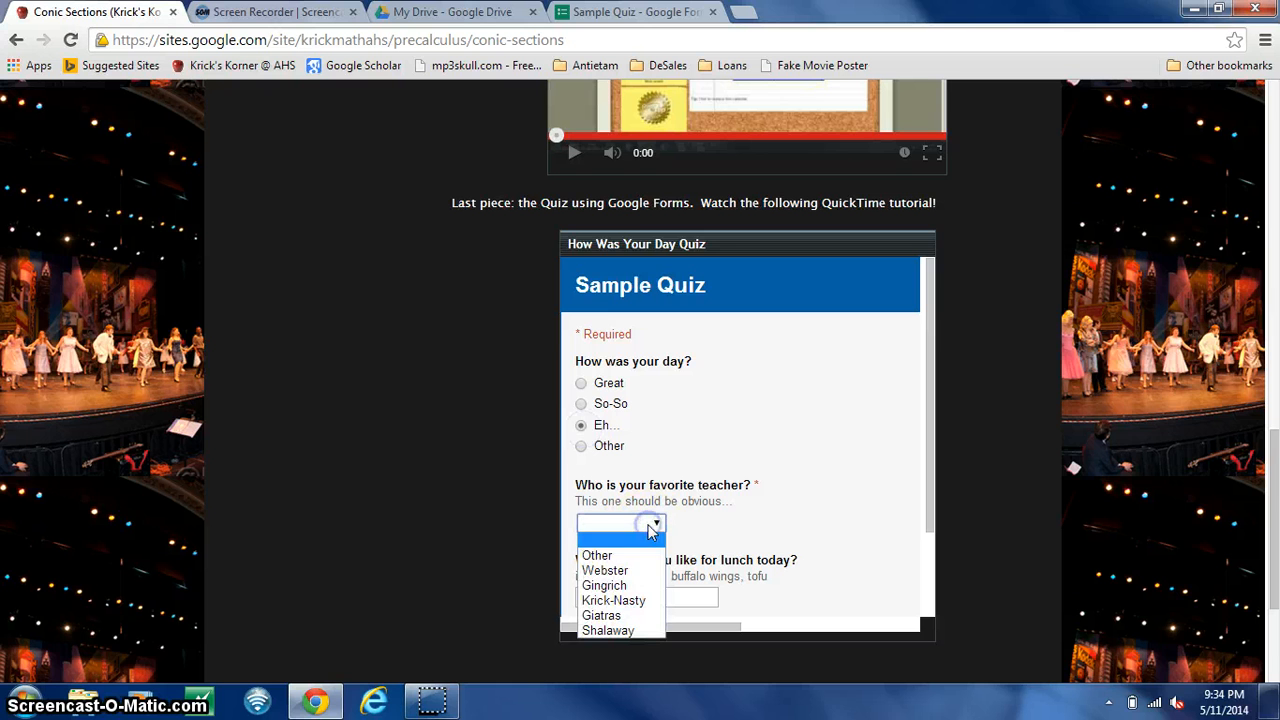
click(607, 602)
- Answer the lunch question with "Mashed Potatoes", submit the quiz, and view its confirmation page
drag(929, 386, 929, 471)
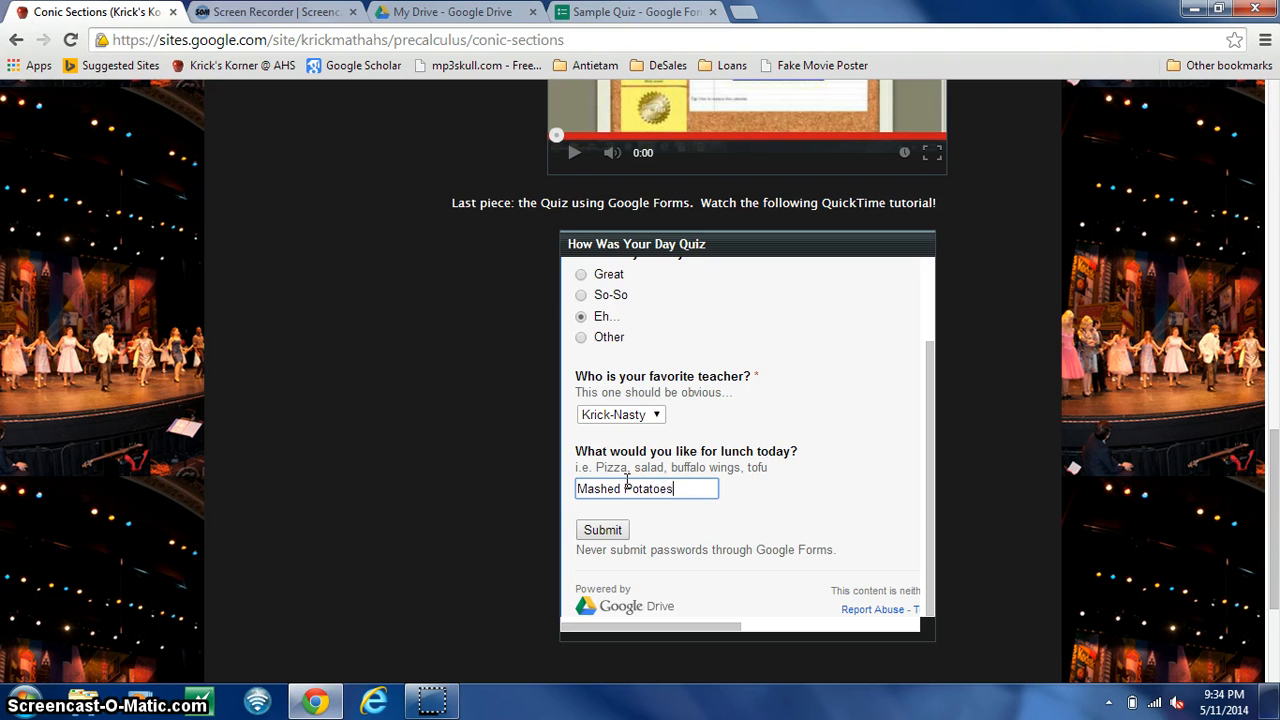
click(603, 530)
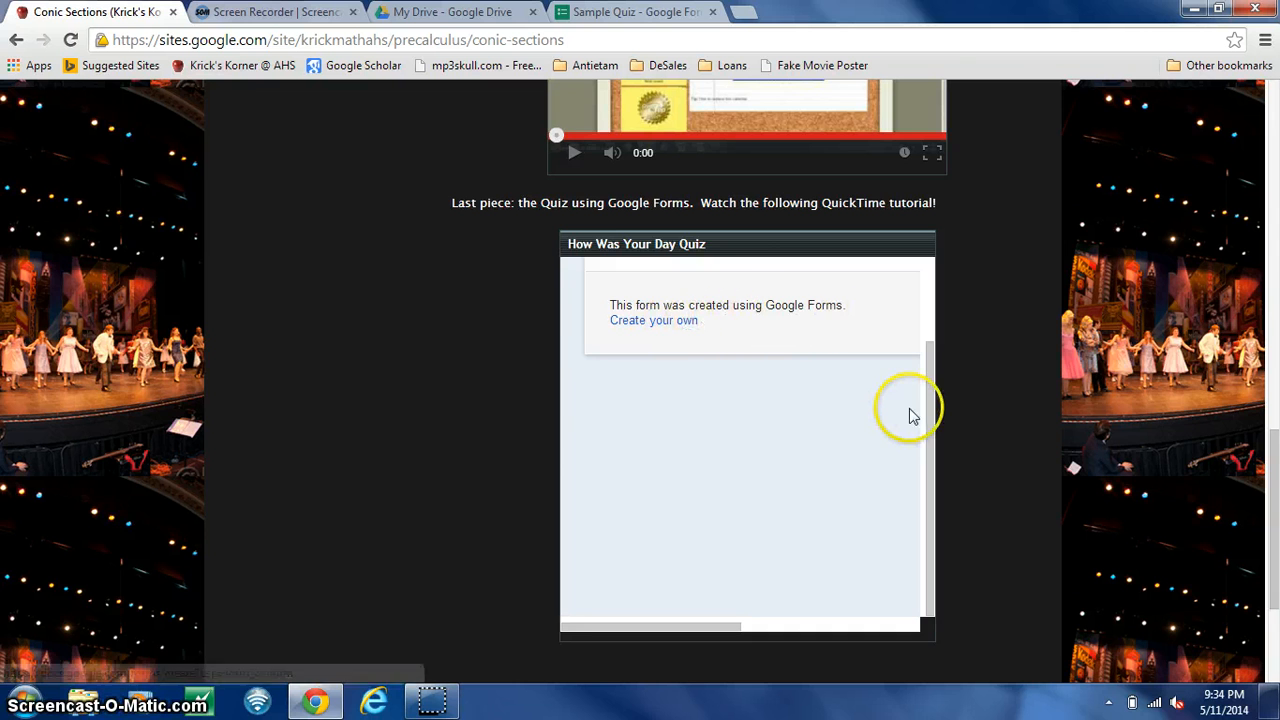
drag(929, 409, 926, 306)
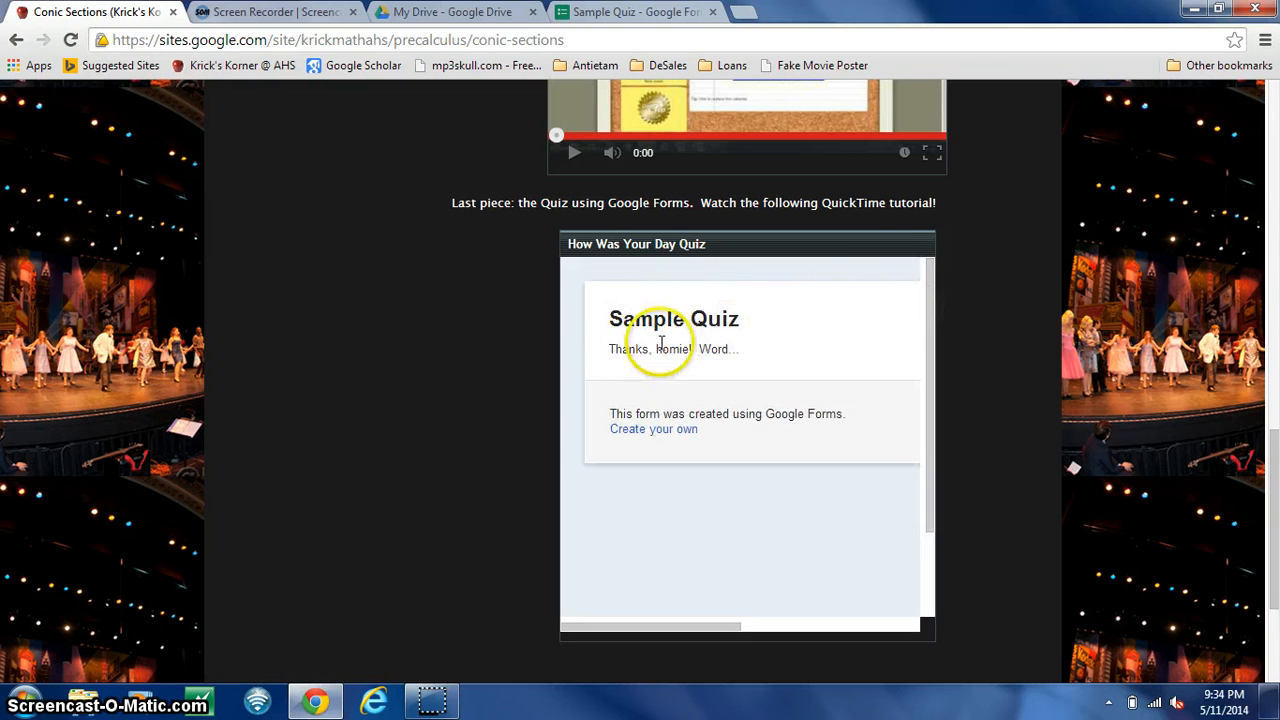
- Switch to the Sample Quiz form editor and turn accepting responses off and back on
click(600, 12)
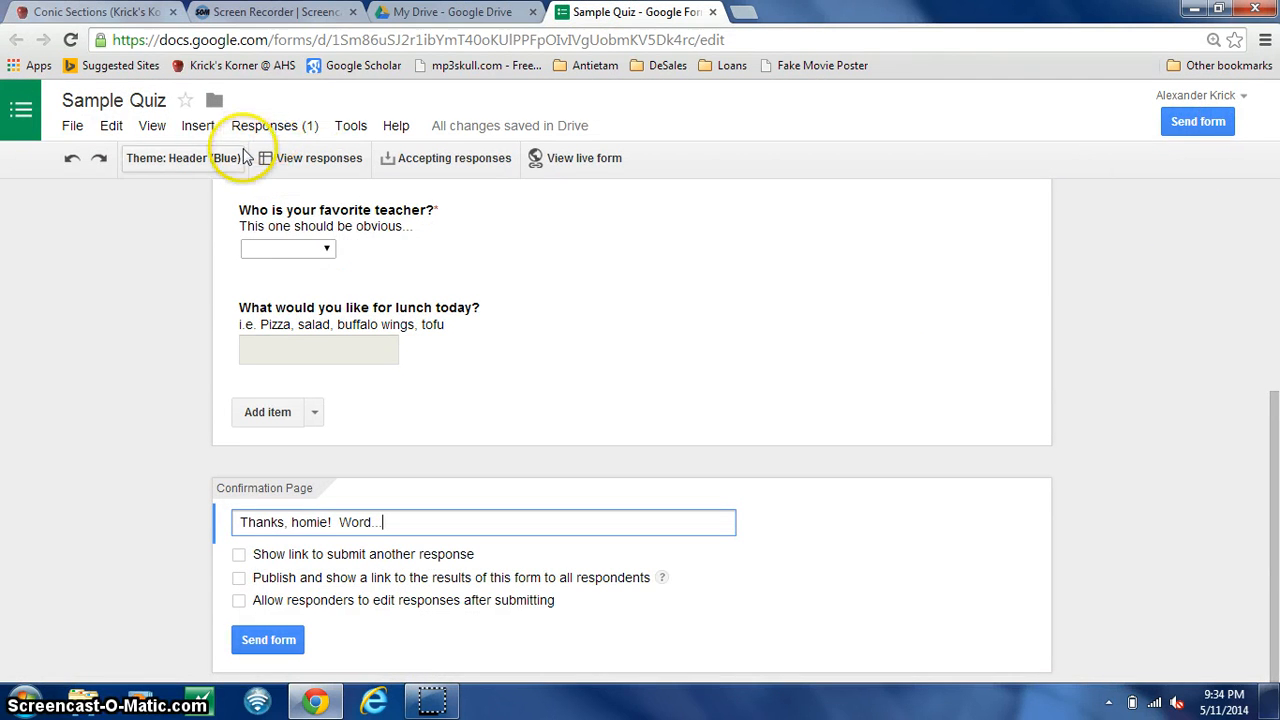
click(268, 134)
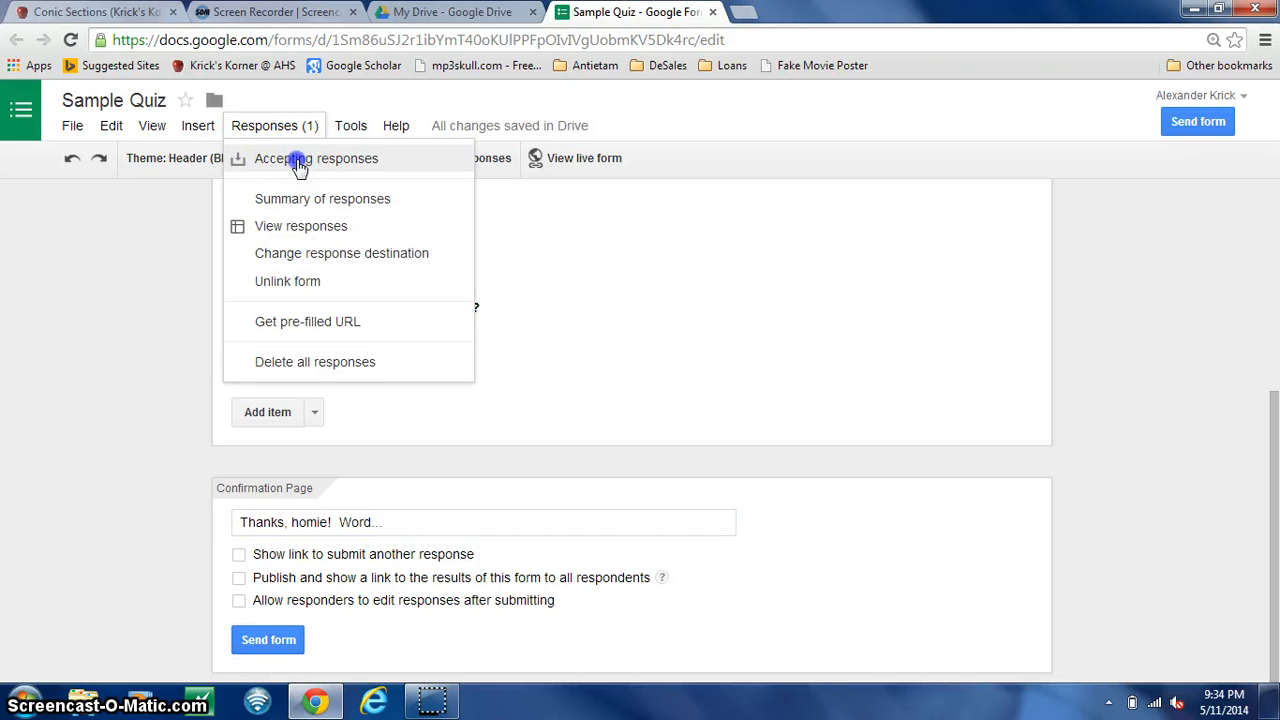
click(298, 160)
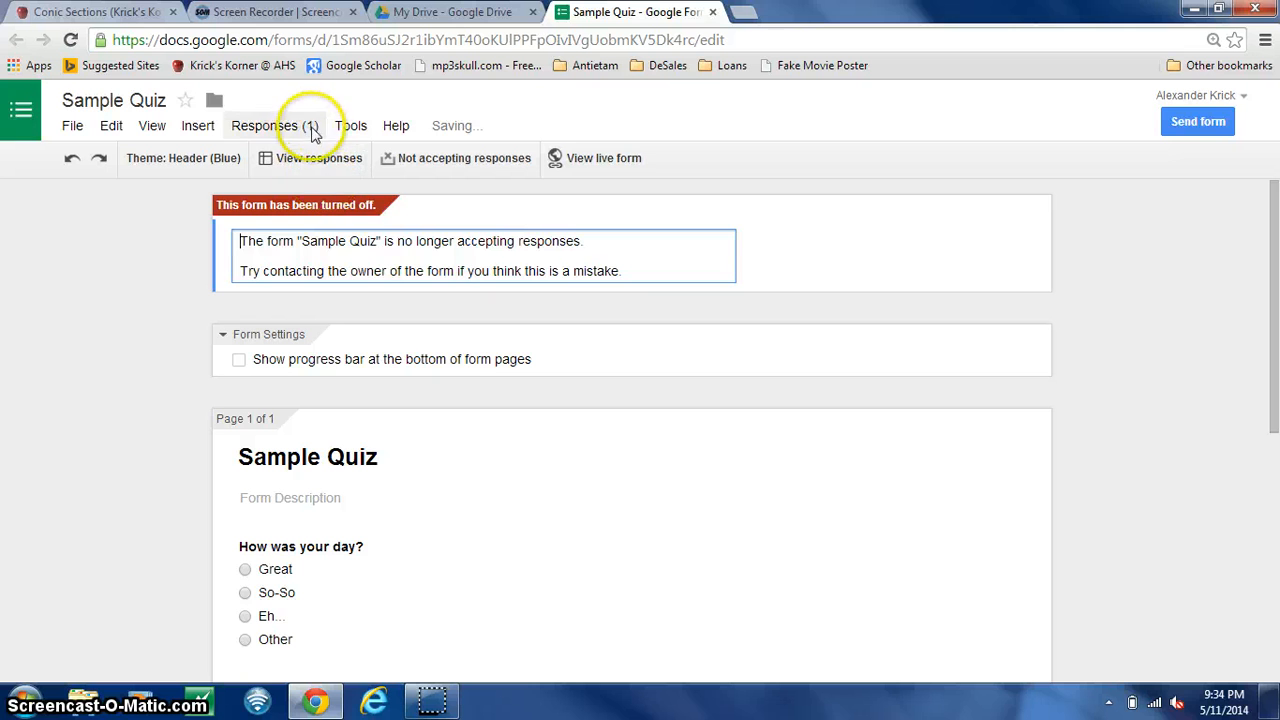
click(292, 128)
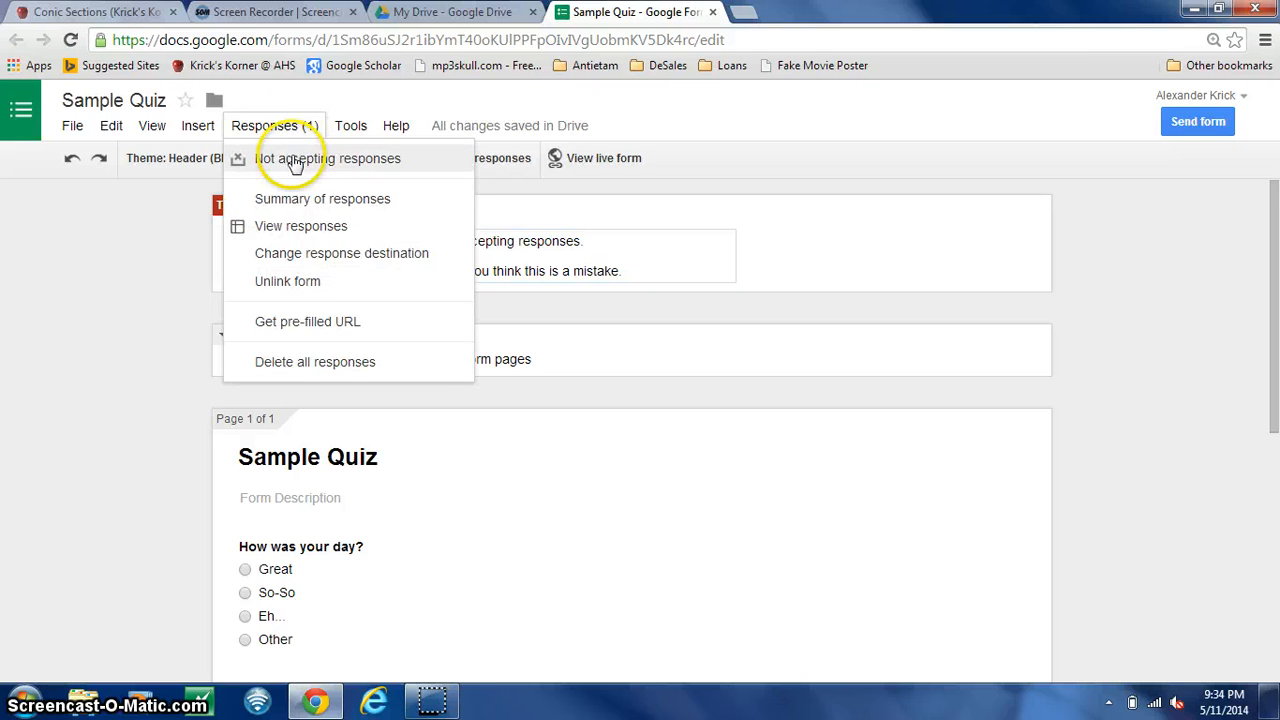
click(296, 160)
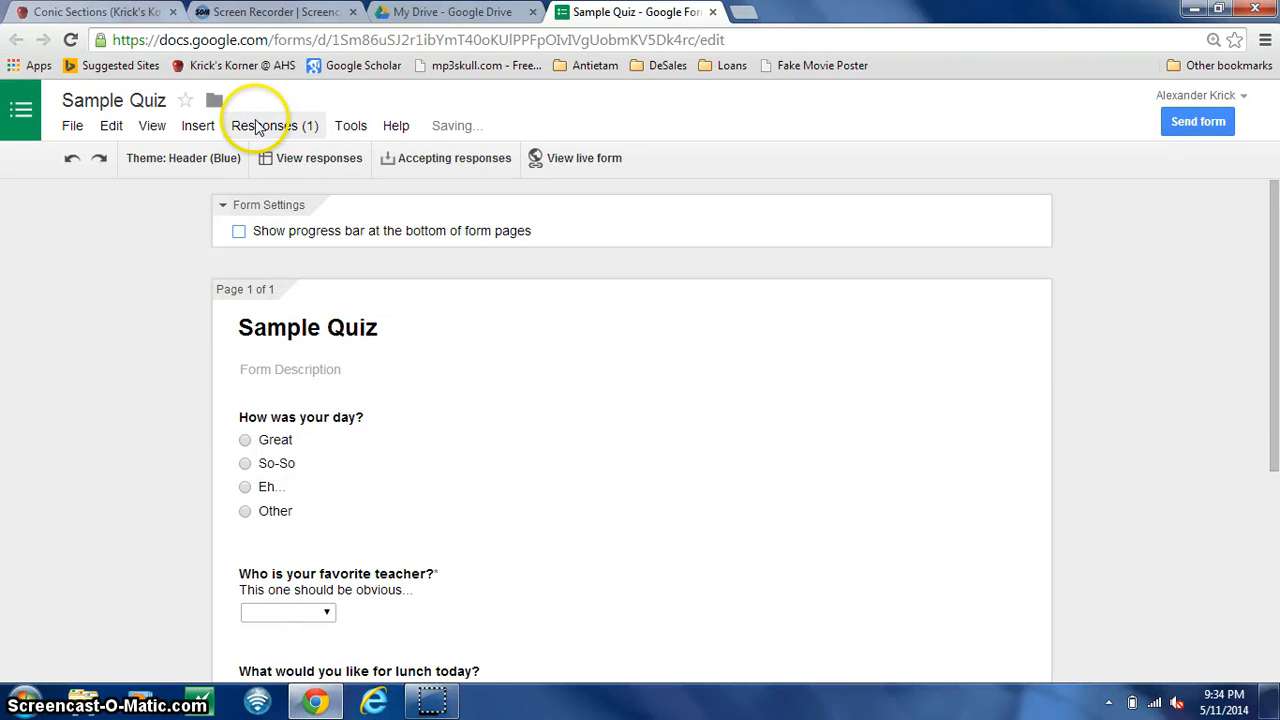
- View the Sample Quiz responses in their linked spreadsheet, and close the spreadsheet
click(257, 127)
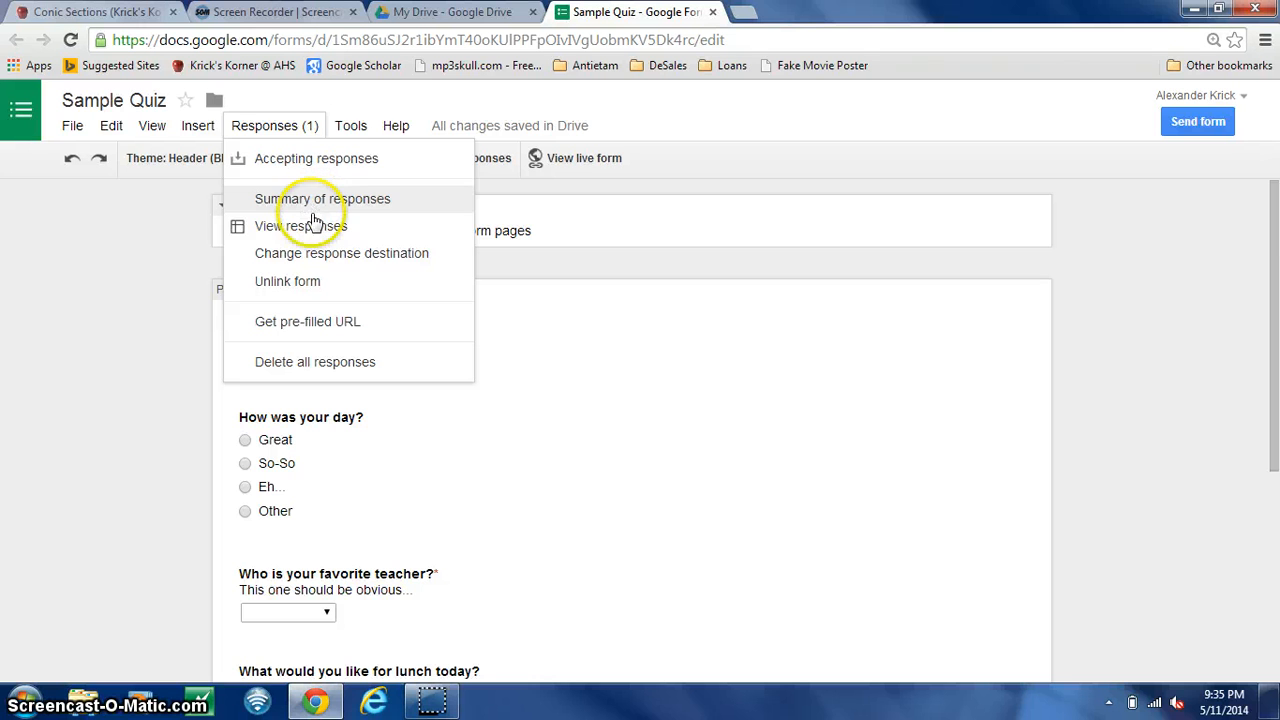
click(311, 225)
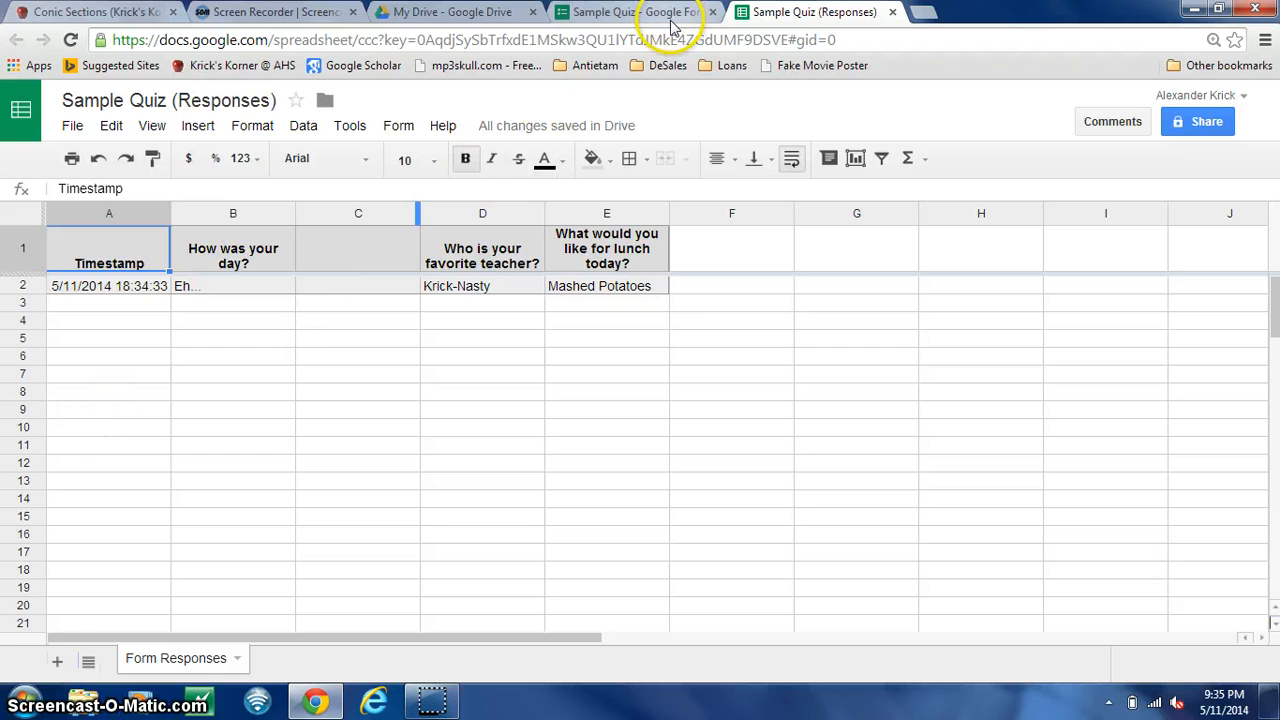
click(893, 13)
- Look at the quiz files in My Drive and return to the embedded quiz on the Conic Sections page
click(435, 14)
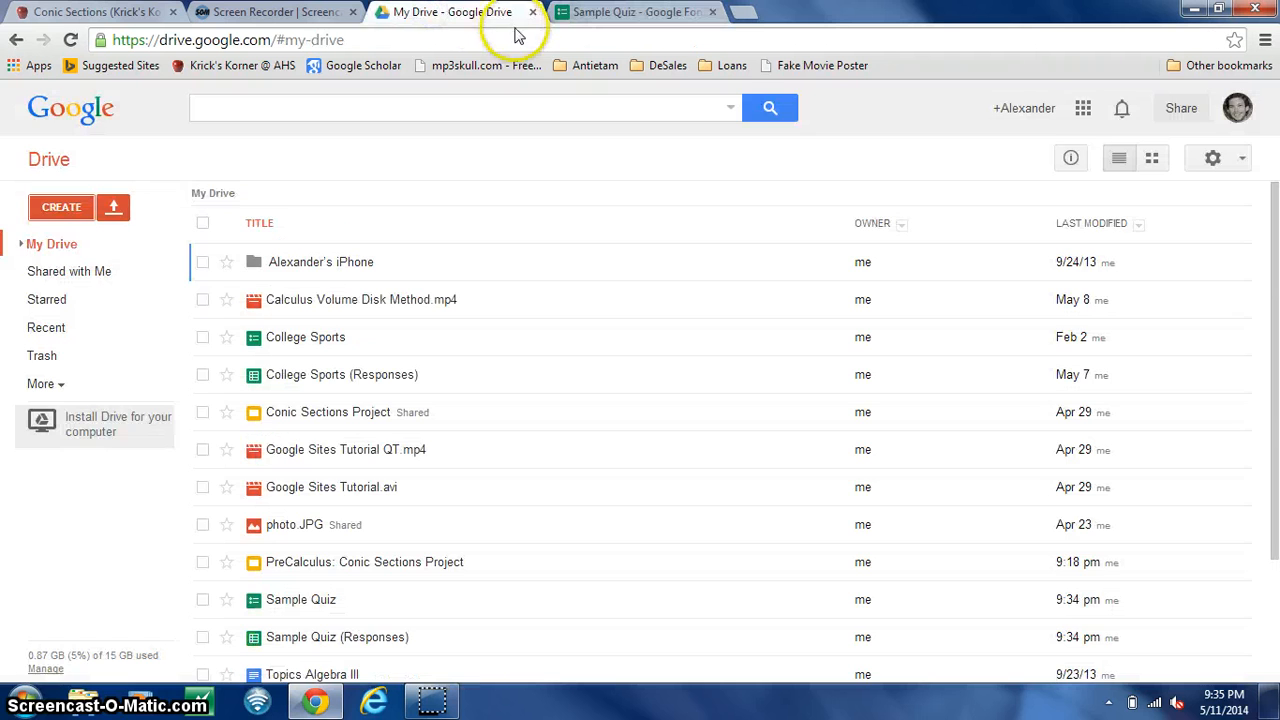
click(113, 12)
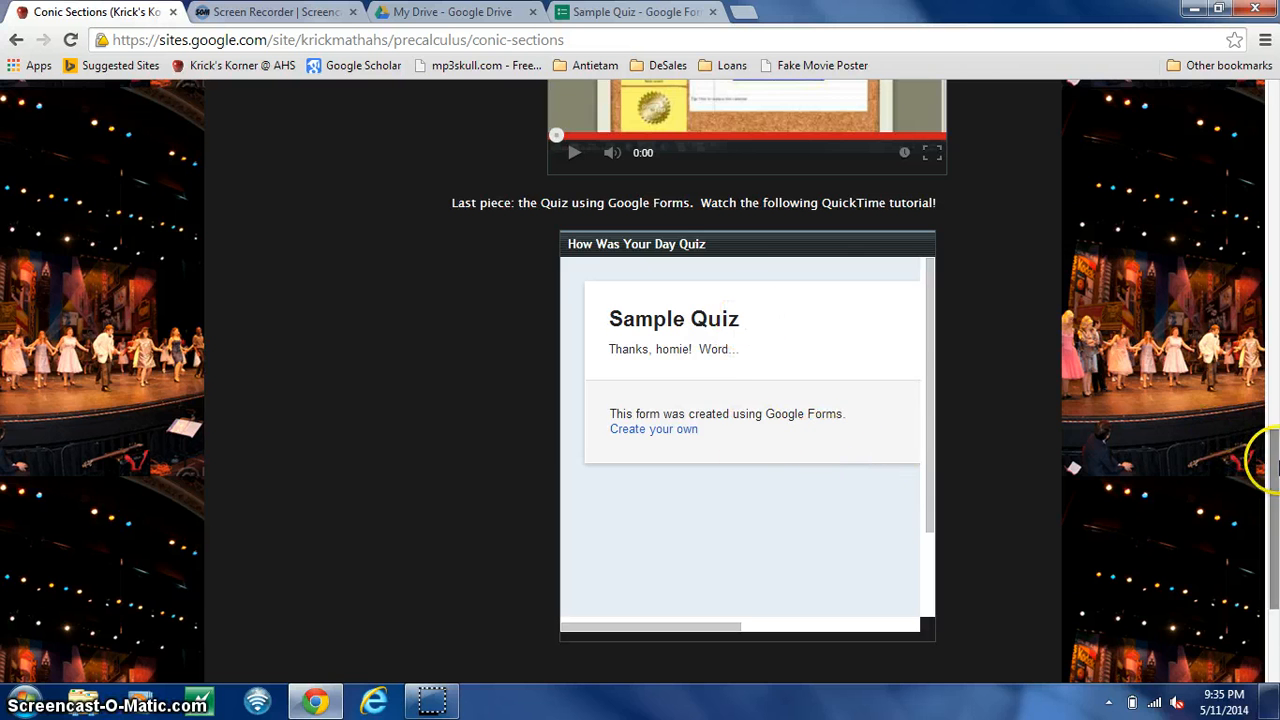
mouse_move(1276, 476)
mouse_down()
mouse_move(1276, 522)
mouse_move(1276, 481)
mouse_up()
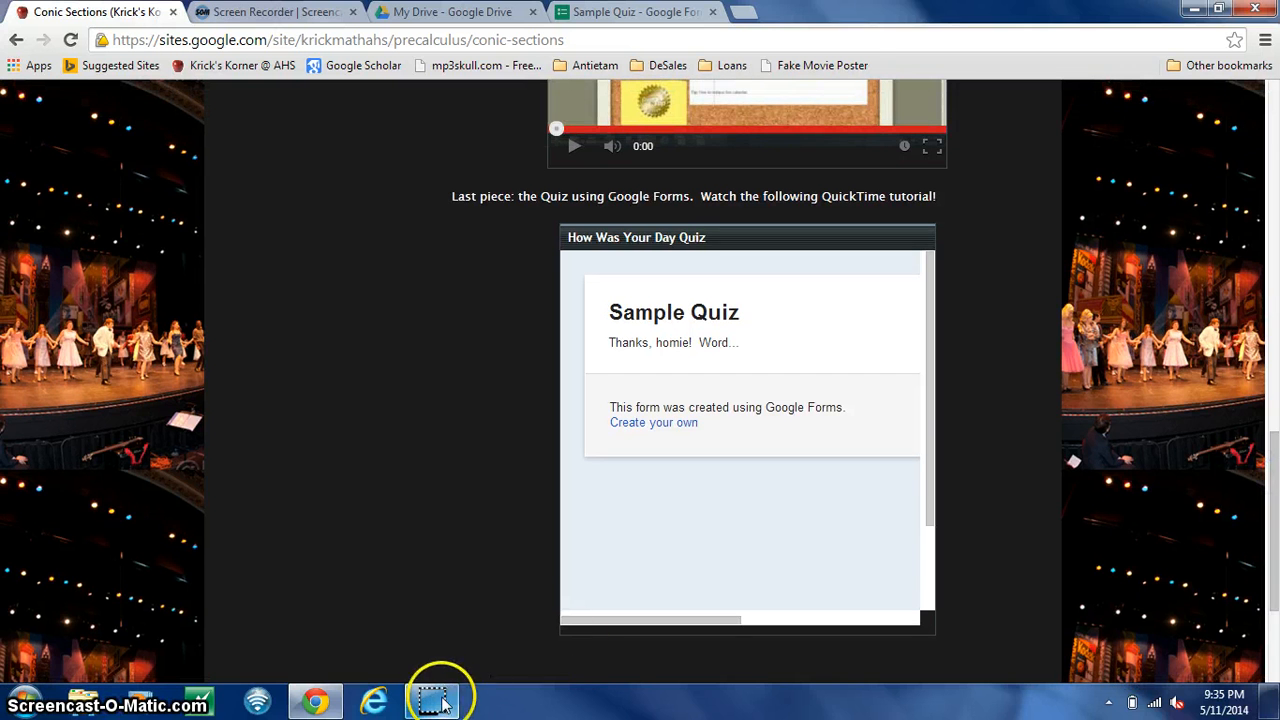